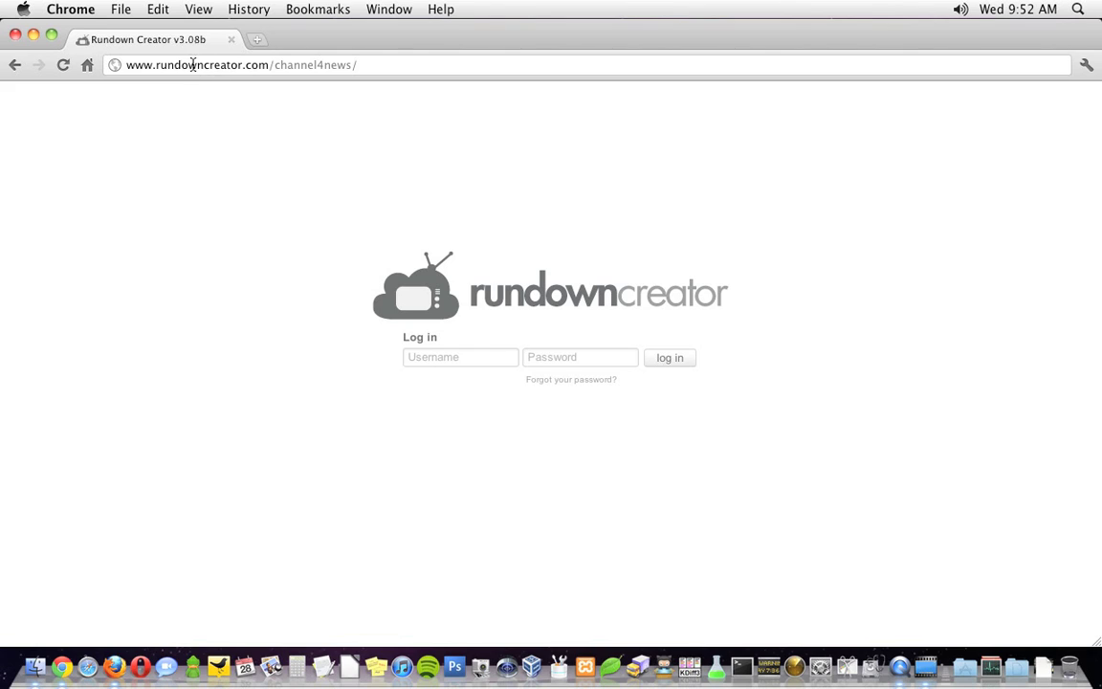
Log in to the Channel 4 News account with its username and password.
{"action": "left_click", "coordinate": [444, 366]}
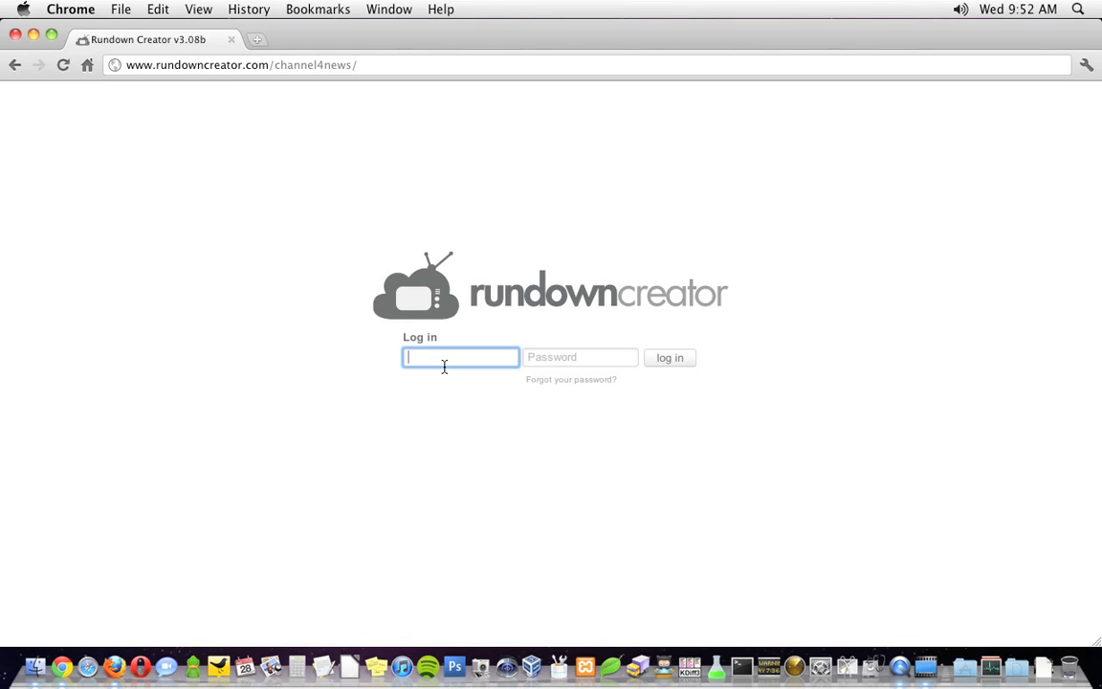
{"action": "key", "text": "Tab"}
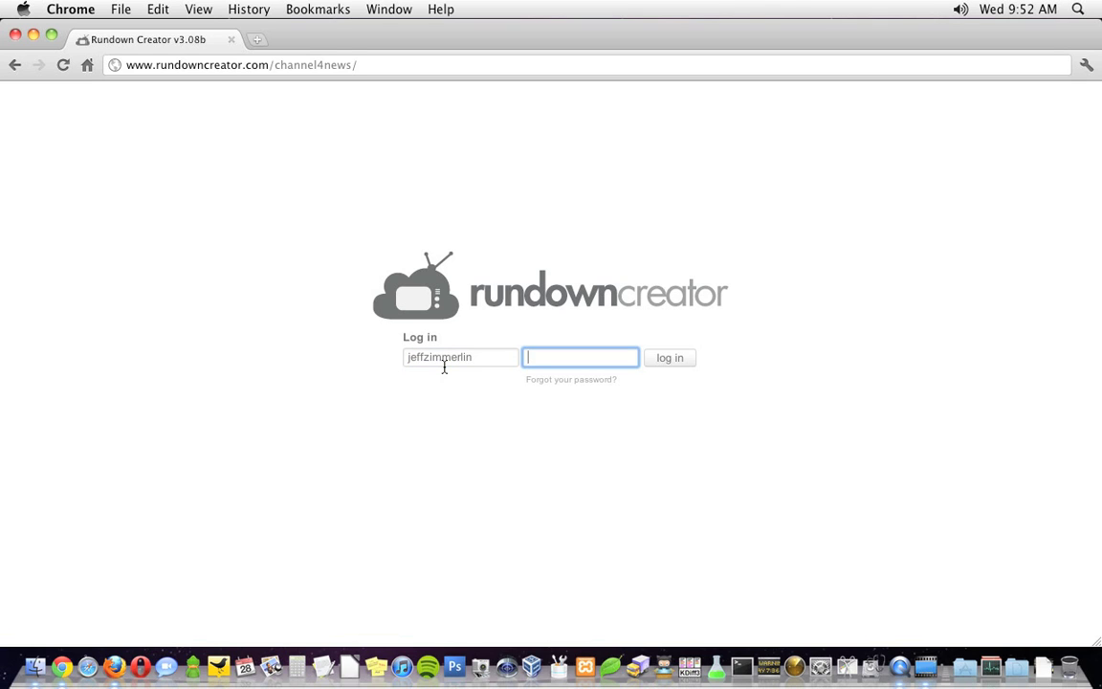
{"action": "type", "text": "••••"}
{"action": "key", "text": "Return"}
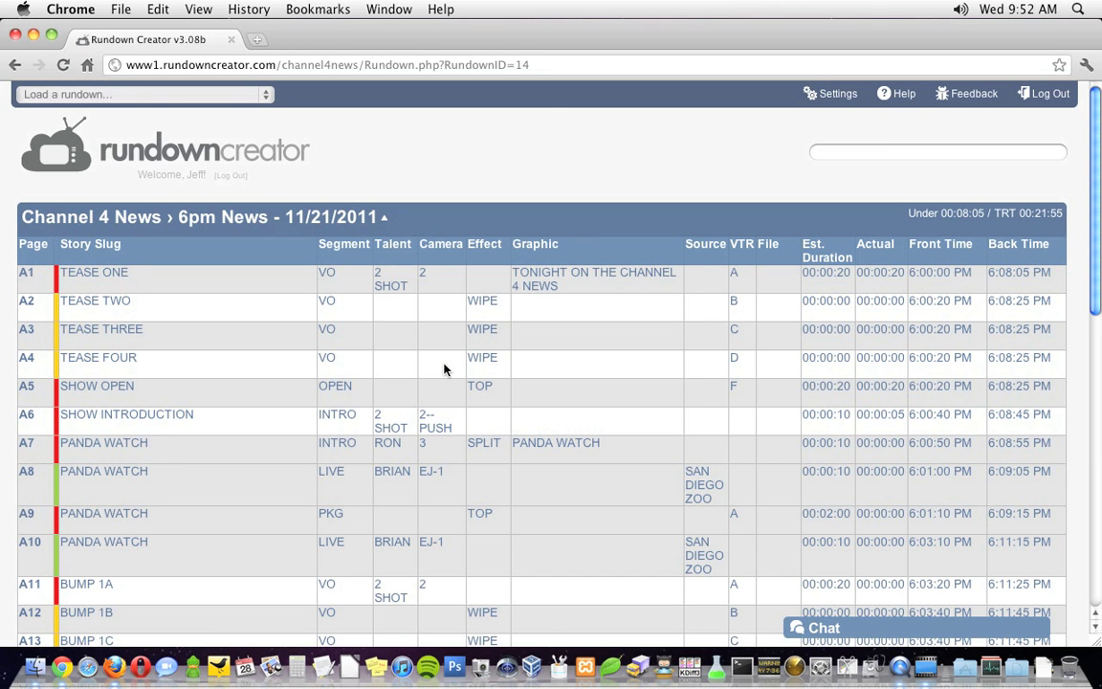
Choose '+ Create a new rundown in Channel 4 News' from the rundown list.
{"action": "left_click", "coordinate": [169, 98]}
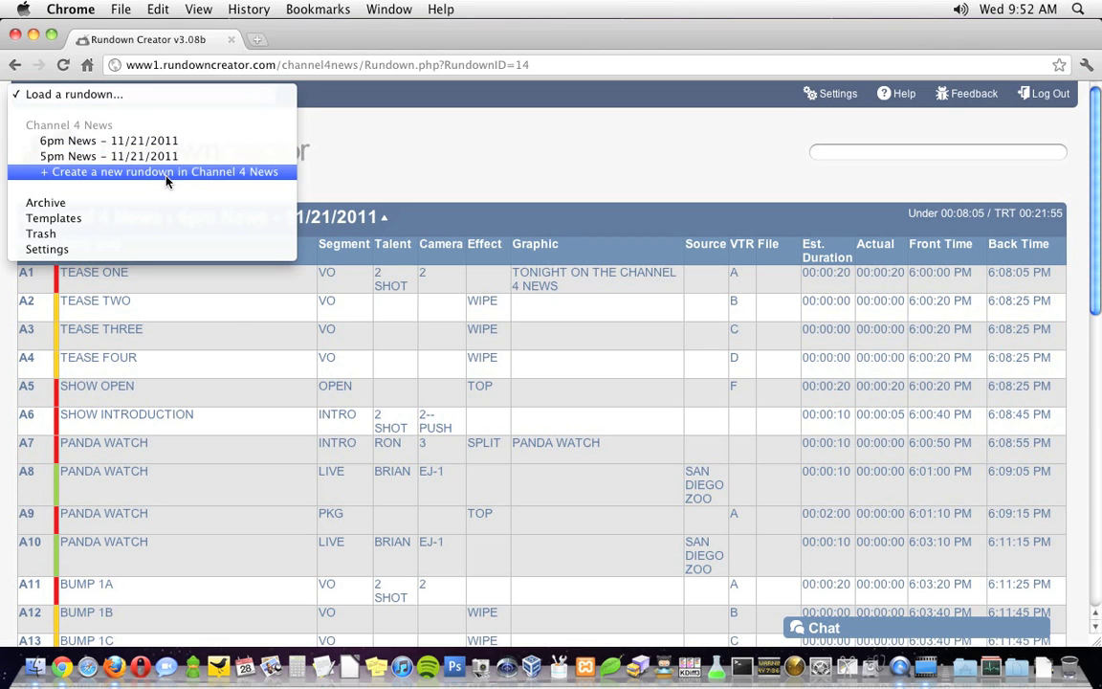
{"action": "left_click", "coordinate": [166, 181]}
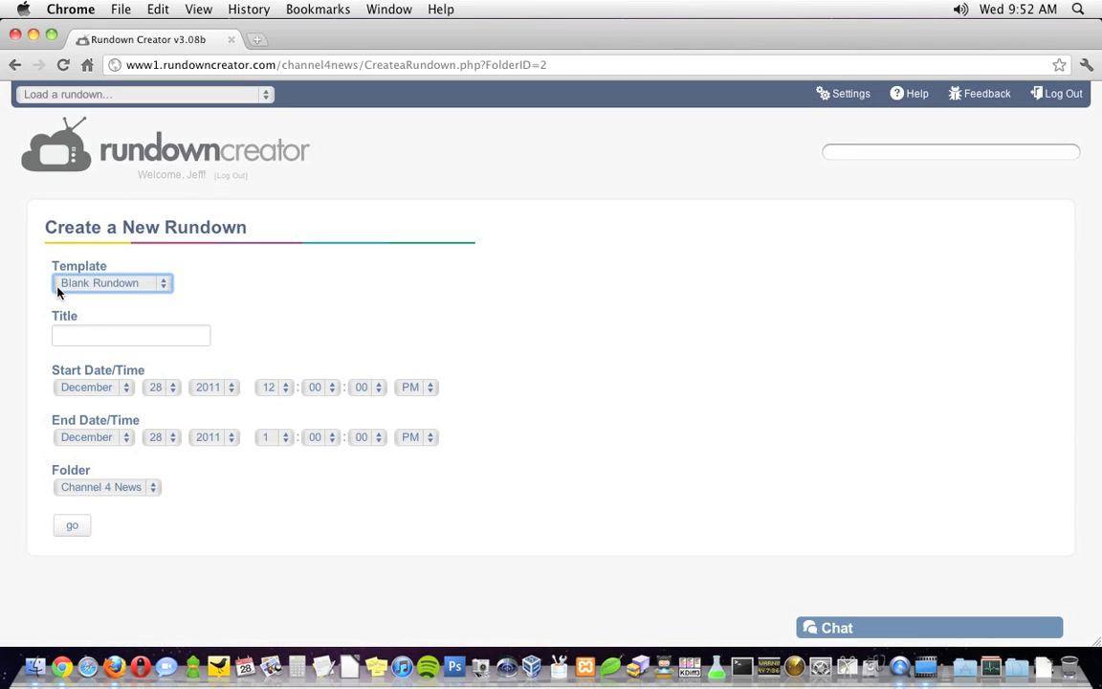
Keep the Blank Rundown template and title the rundown 'Morning News Update'.
{"action": "left_click", "coordinate": [111, 285]}
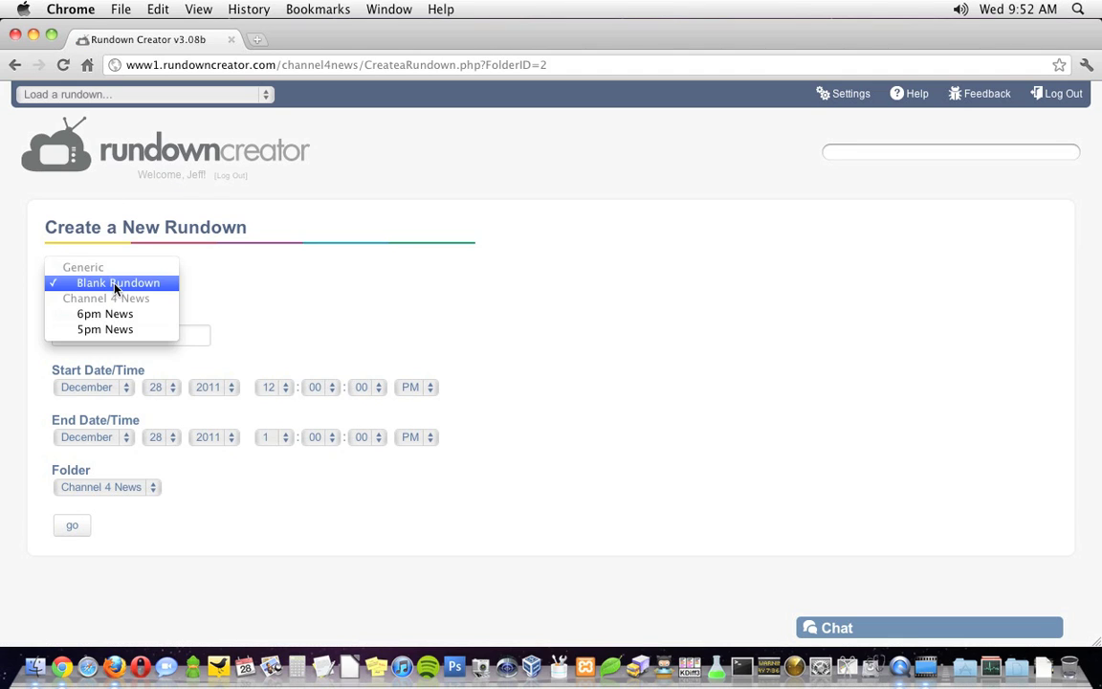
{"action": "left_click", "coordinate": [194, 341]}
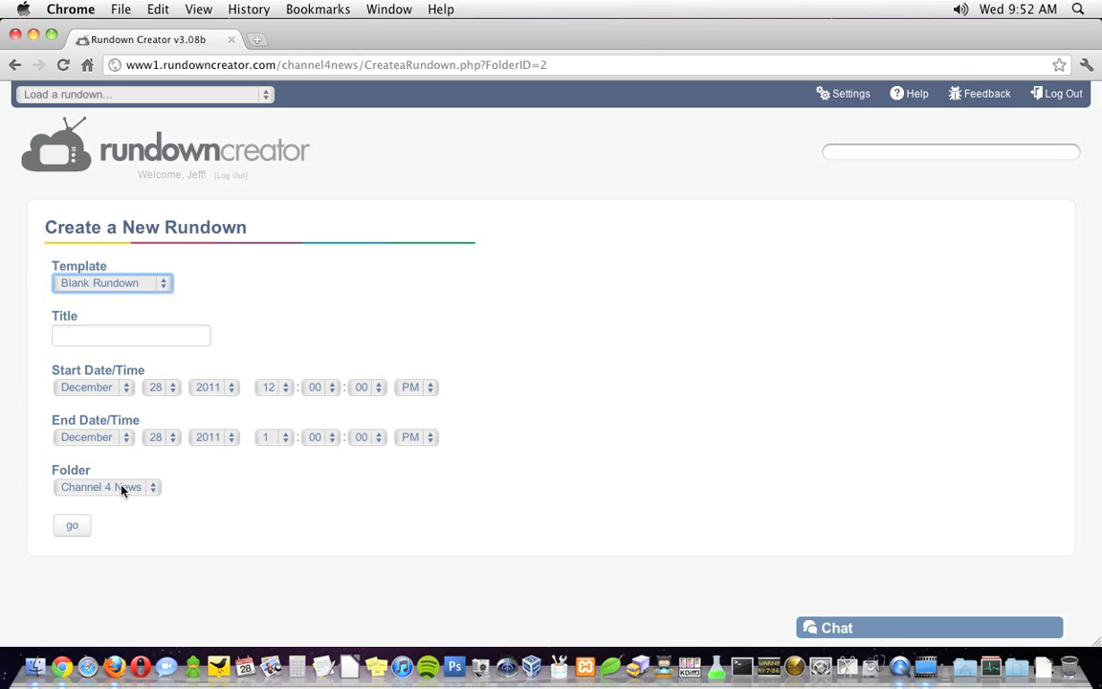
{"action": "left_click", "coordinate": [129, 339]}
{"action": "type", "text": "Morning "}
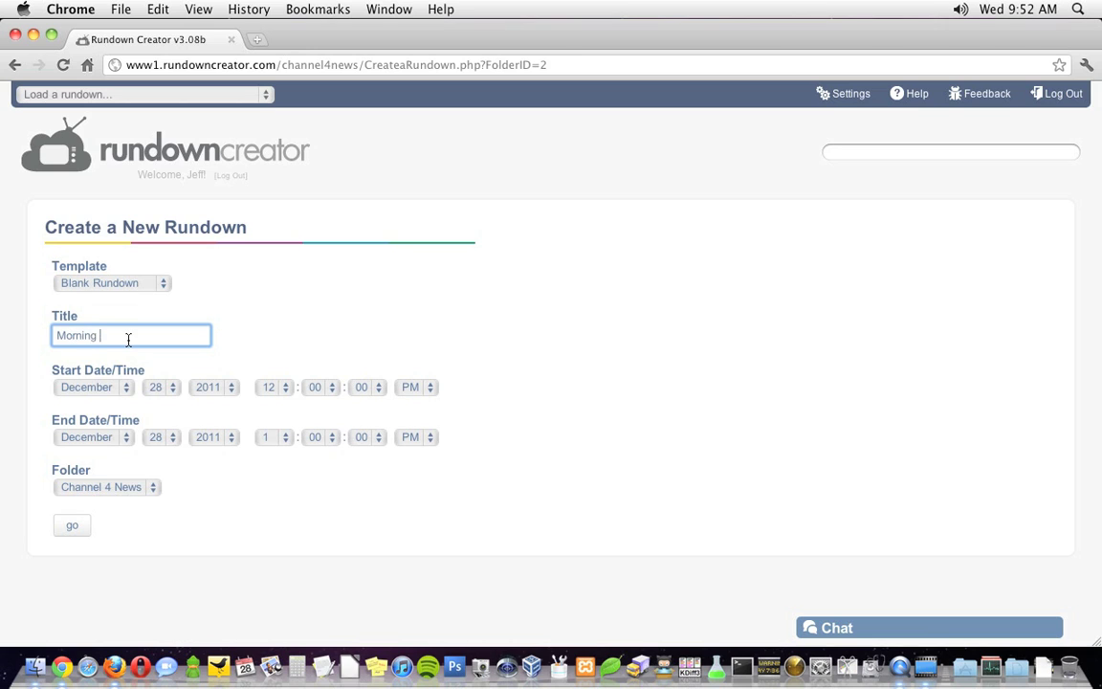
{"action": "type", "text": "News Update"}
Set the start to 10:00 AM and the end to 10:03 AM, then create the rundown.
{"action": "left_click", "coordinate": [272, 392]}
{"action": "left_click", "coordinate": [277, 355]}
{"action": "left_click", "coordinate": [410, 387]}
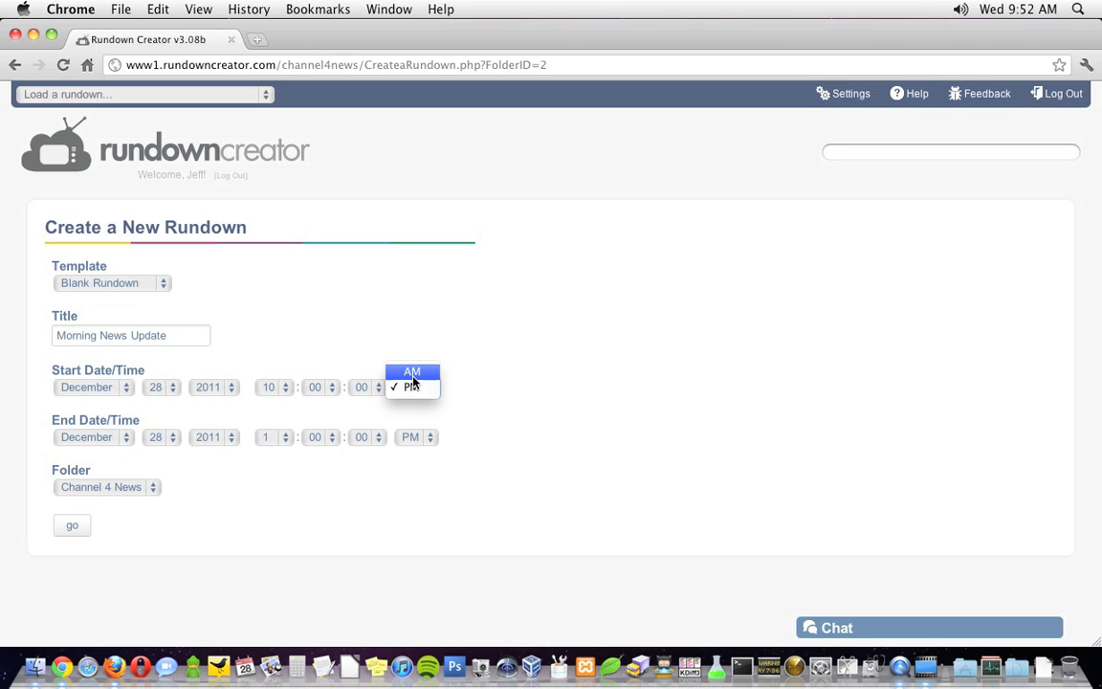
{"action": "left_click", "coordinate": [411, 387]}
{"action": "left_click", "coordinate": [266, 437]}
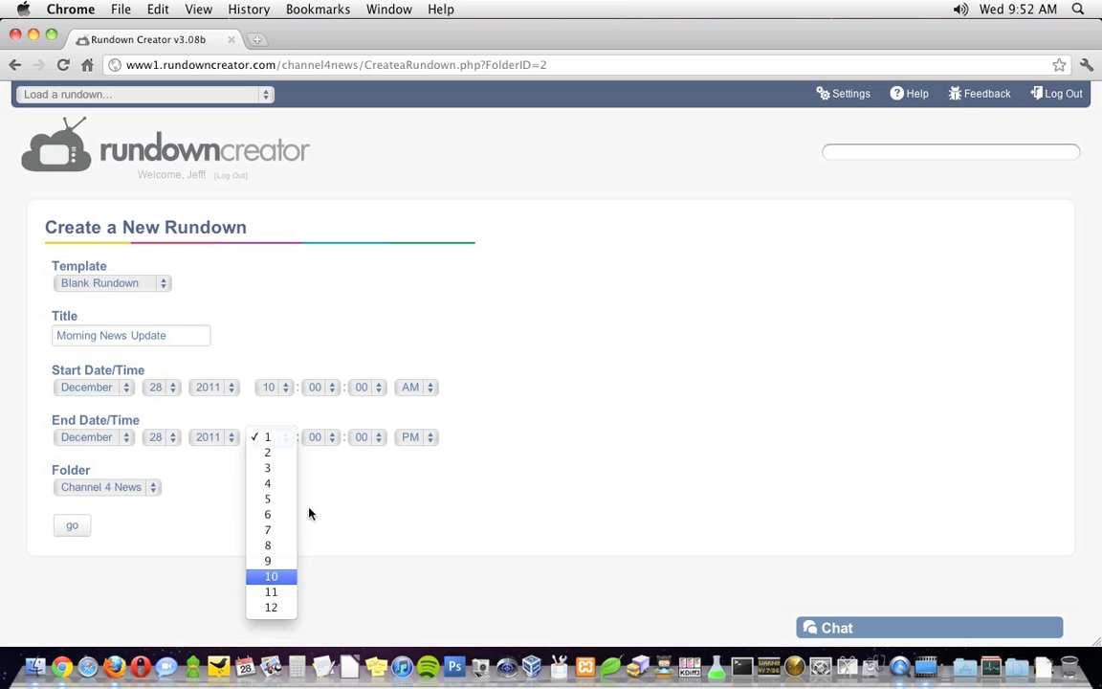
{"action": "left_click", "coordinate": [271, 576]}
{"action": "left_click", "coordinate": [315, 437]}
{"action": "left_click", "coordinate": [316, 484]}
{"action": "left_click", "coordinate": [411, 437]}
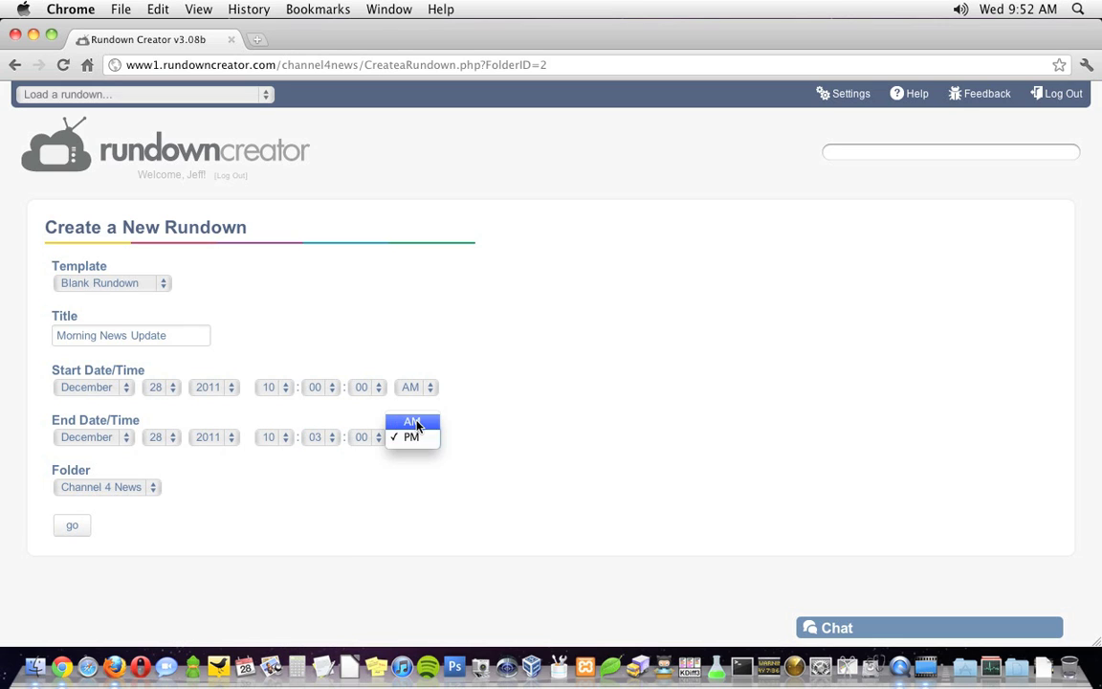
{"action": "left_click", "coordinate": [412, 422]}
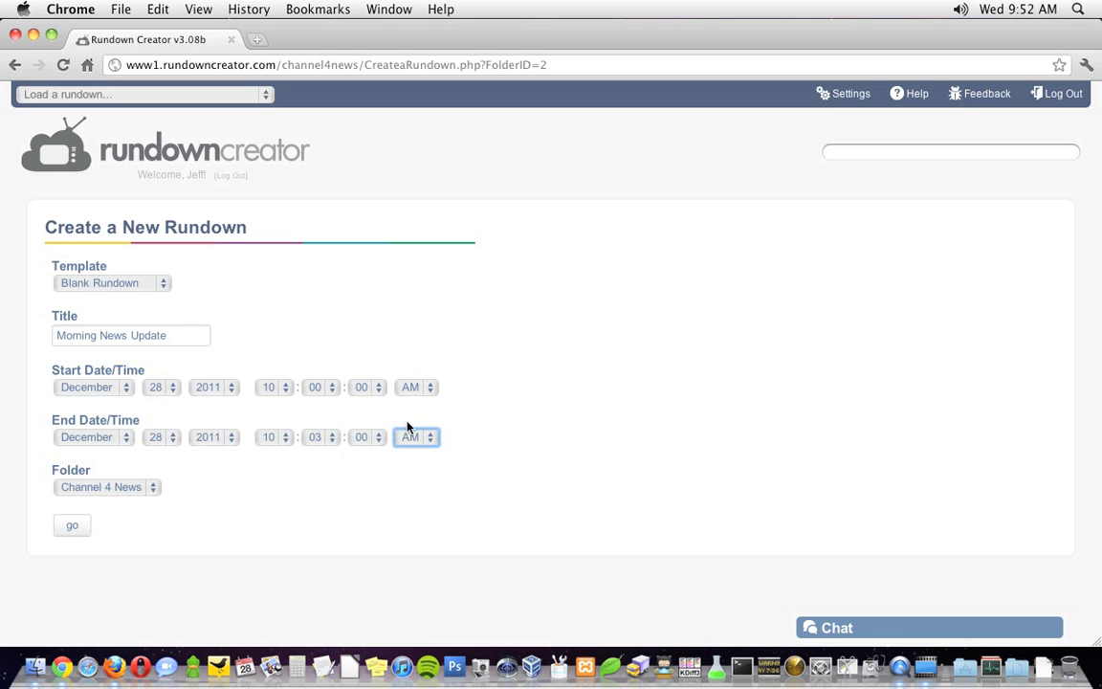
{"action": "left_click", "coordinate": [71, 529]}
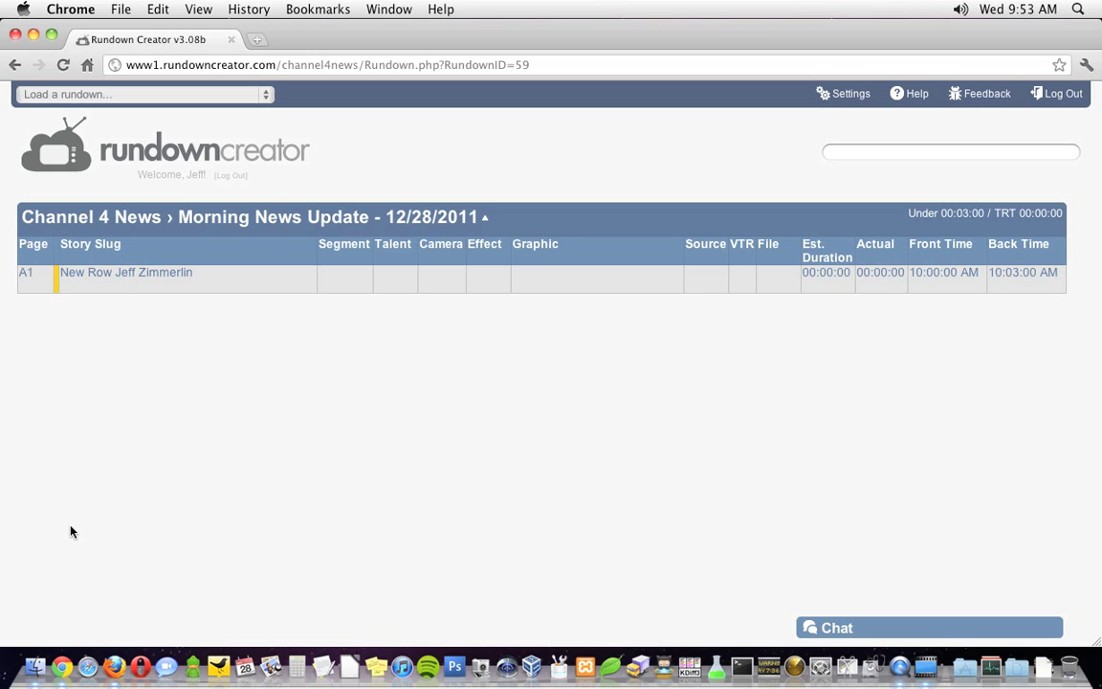
{"action": "left_click_drag", "start_coordinate": [826, 251], "coordinate": [432, 250]}
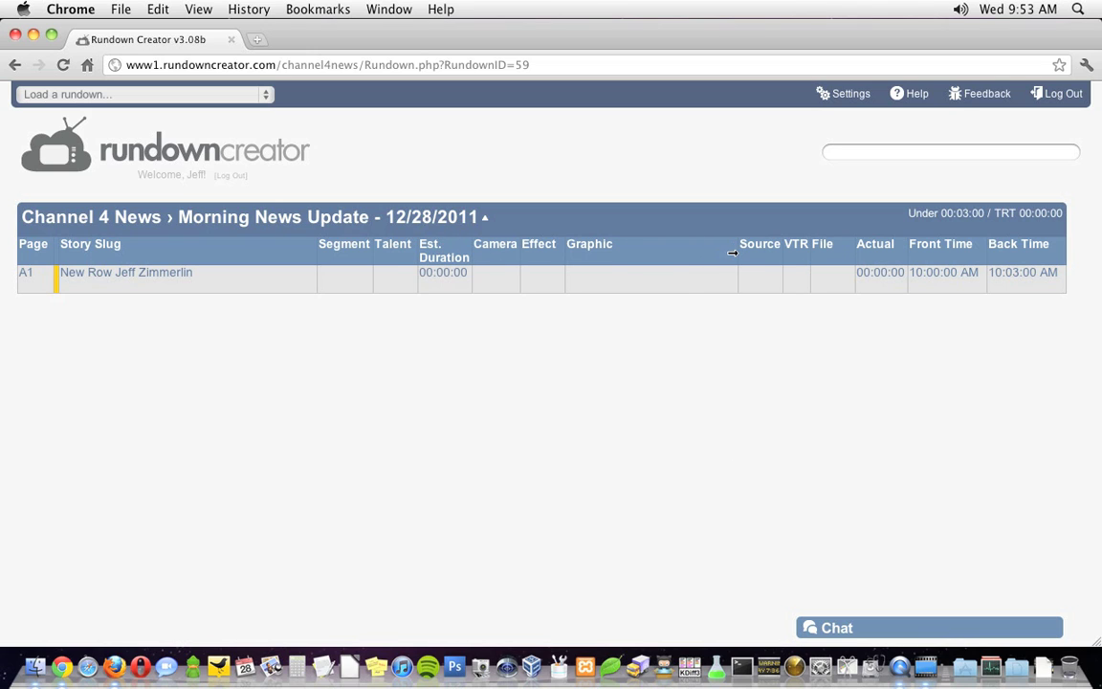
{"action": "left_click_drag", "start_coordinate": [733, 251], "coordinate": [684, 254]}
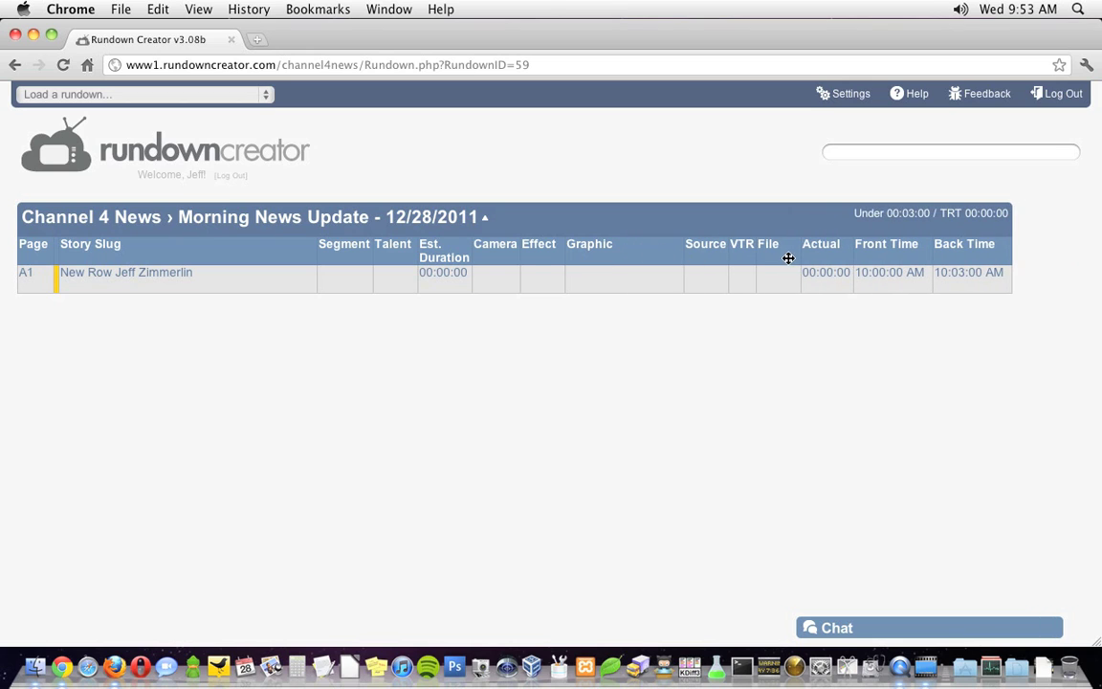
{"action": "right_click", "coordinate": [633, 255]}
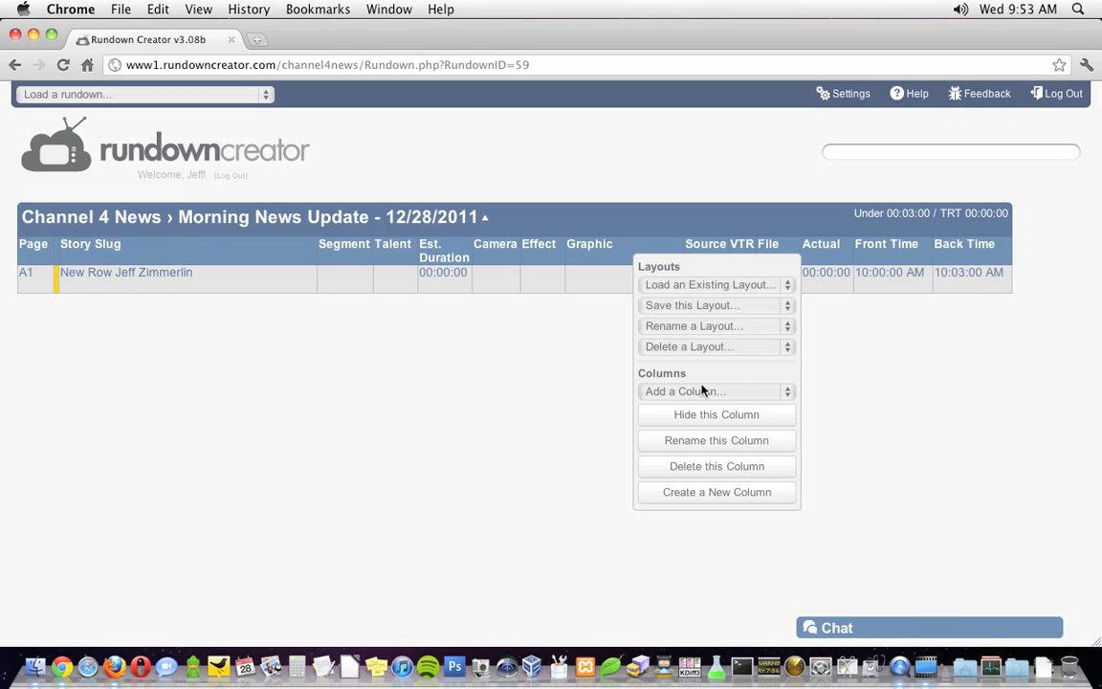
{"action": "left_click", "coordinate": [727, 285]}
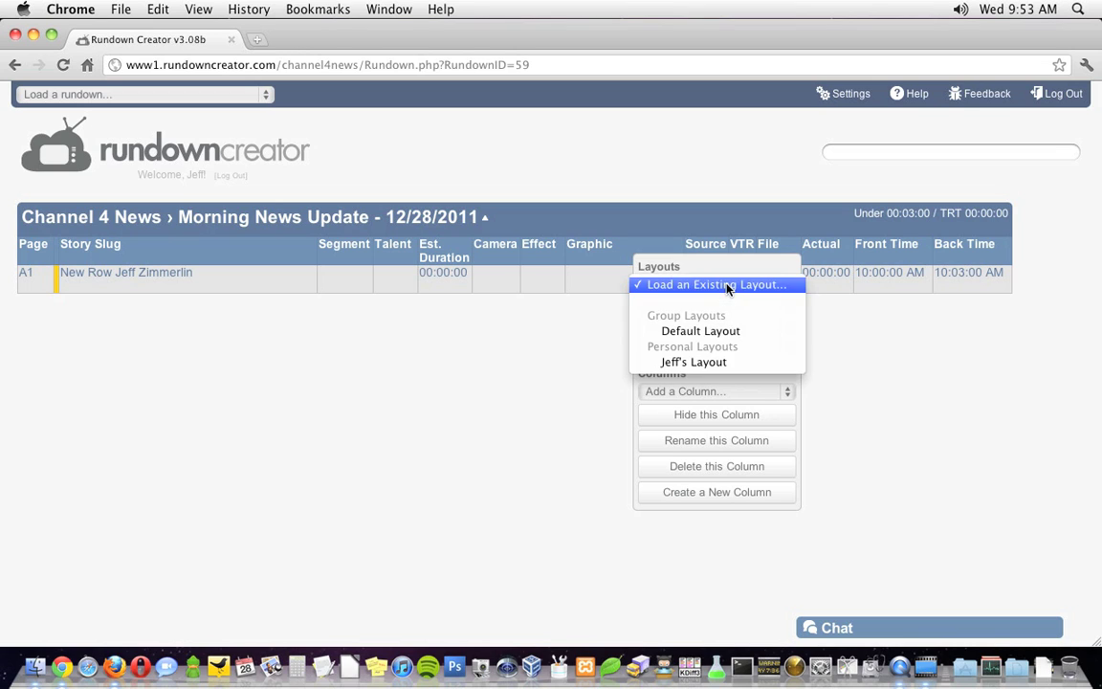
{"action": "left_click", "coordinate": [718, 363]}
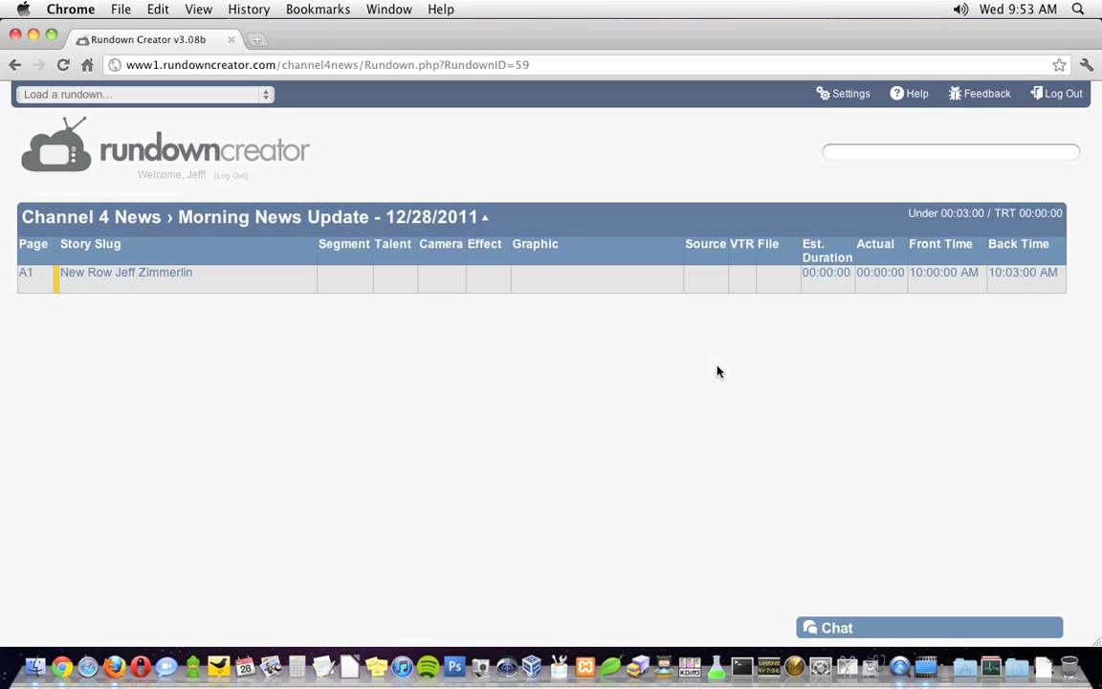
Insert a row below A1 and slug the first two rows SHOW INTRODUCTION and OPEN.
{"action": "right_click", "coordinate": [212, 285]}
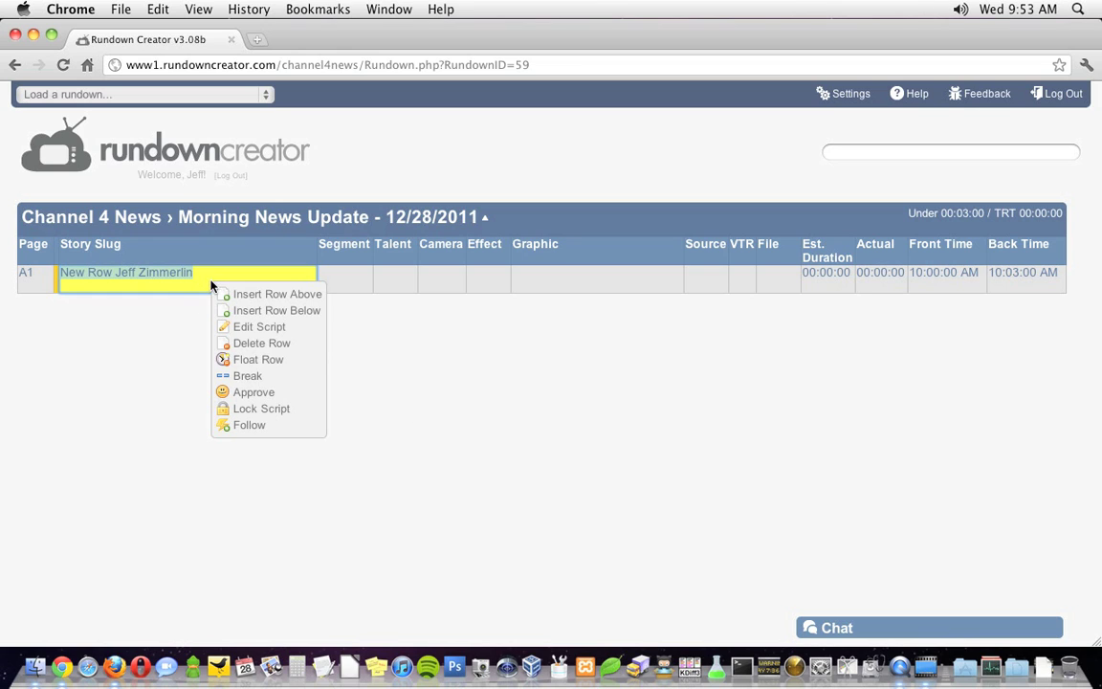
{"action": "left_click", "coordinate": [274, 310]}
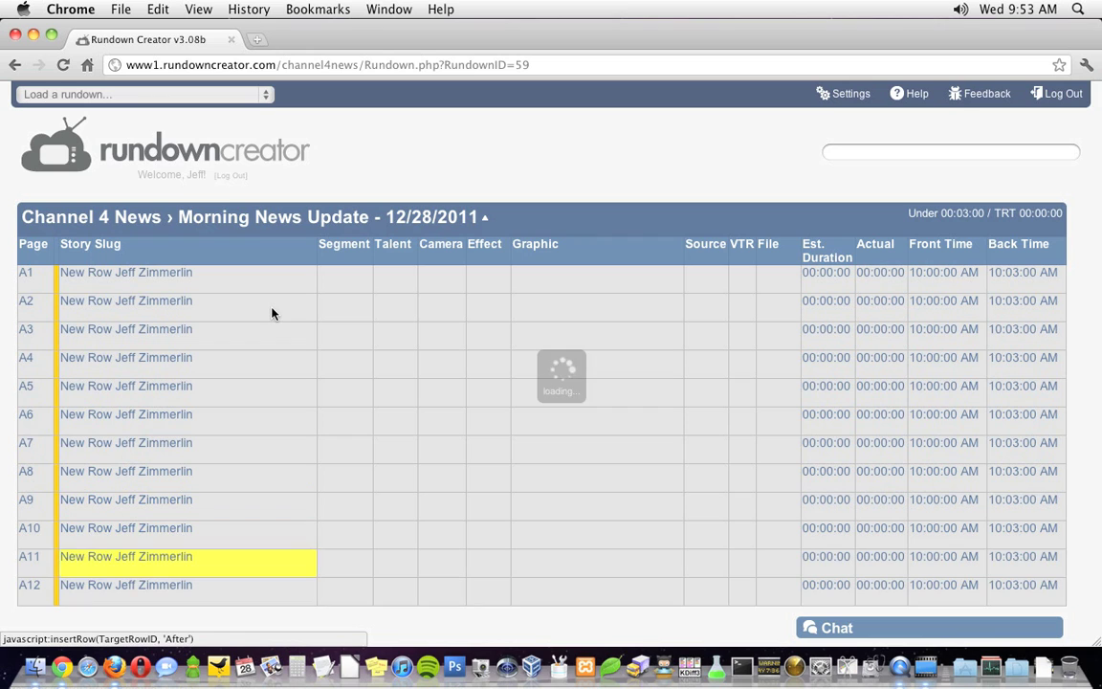
{"action": "left_click", "coordinate": [149, 278]}
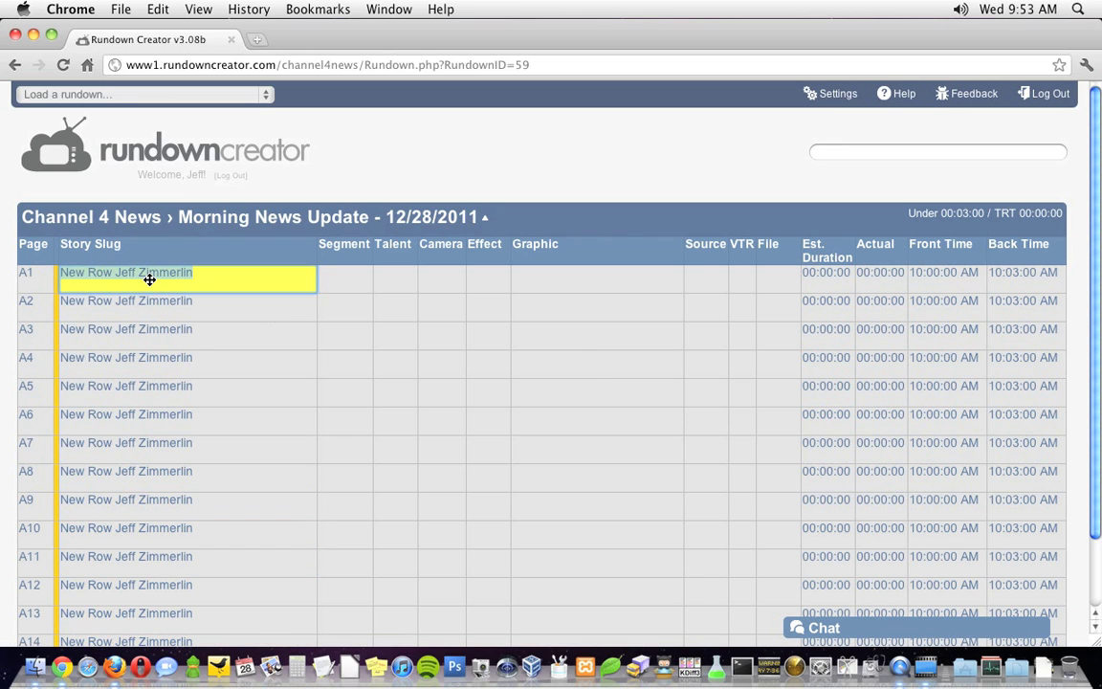
{"action": "type", "text": "SHOW INTRODUCTION"}
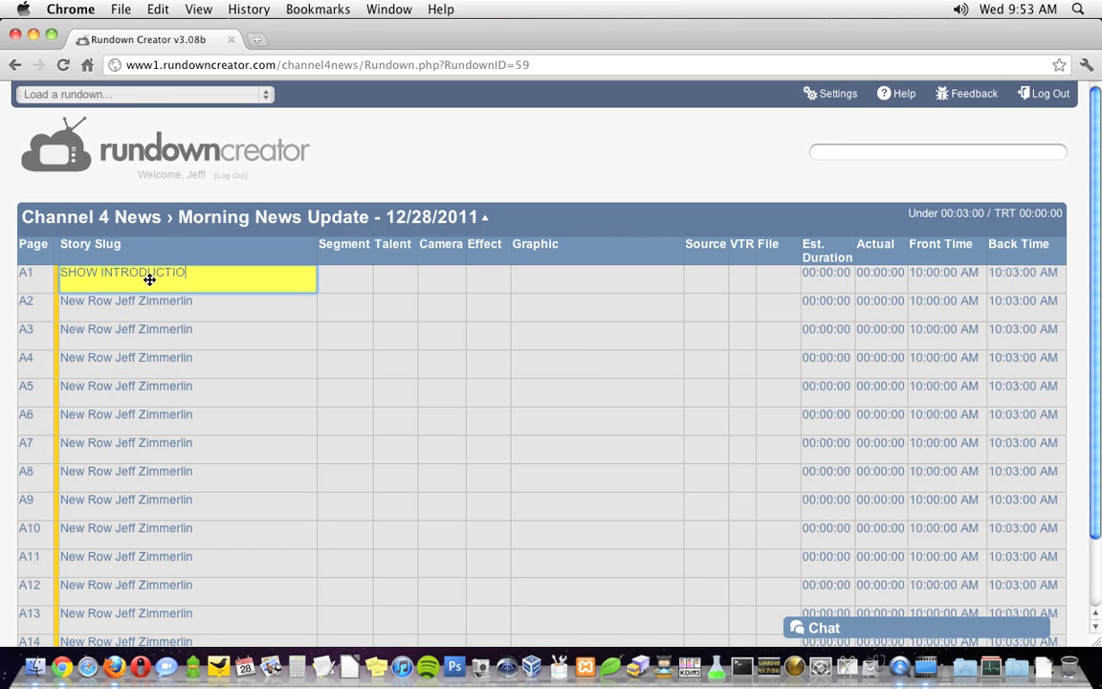
{"action": "key", "text": "Return"}
{"action": "type", "text": "OPEN"}
{"action": "key", "text": "Return"}
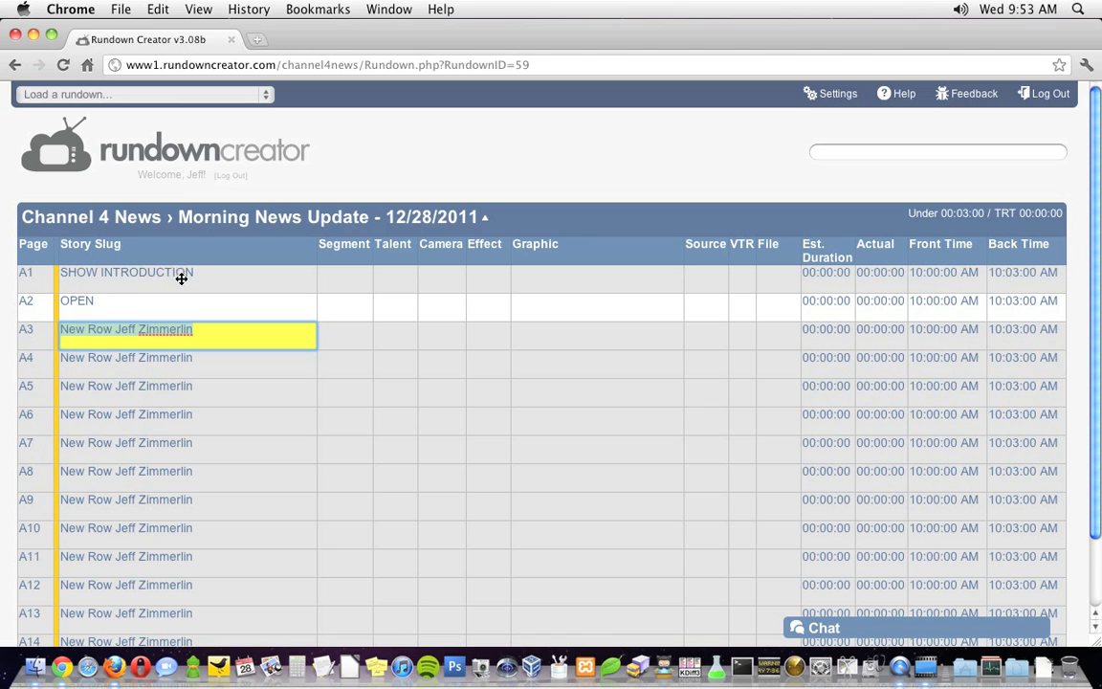
Reorder the rows so OPEN is A1 and SHOW INTRODUCTION is A2.
{"action": "left_click_drag", "start_coordinate": [177, 278], "coordinate": [183, 314]}
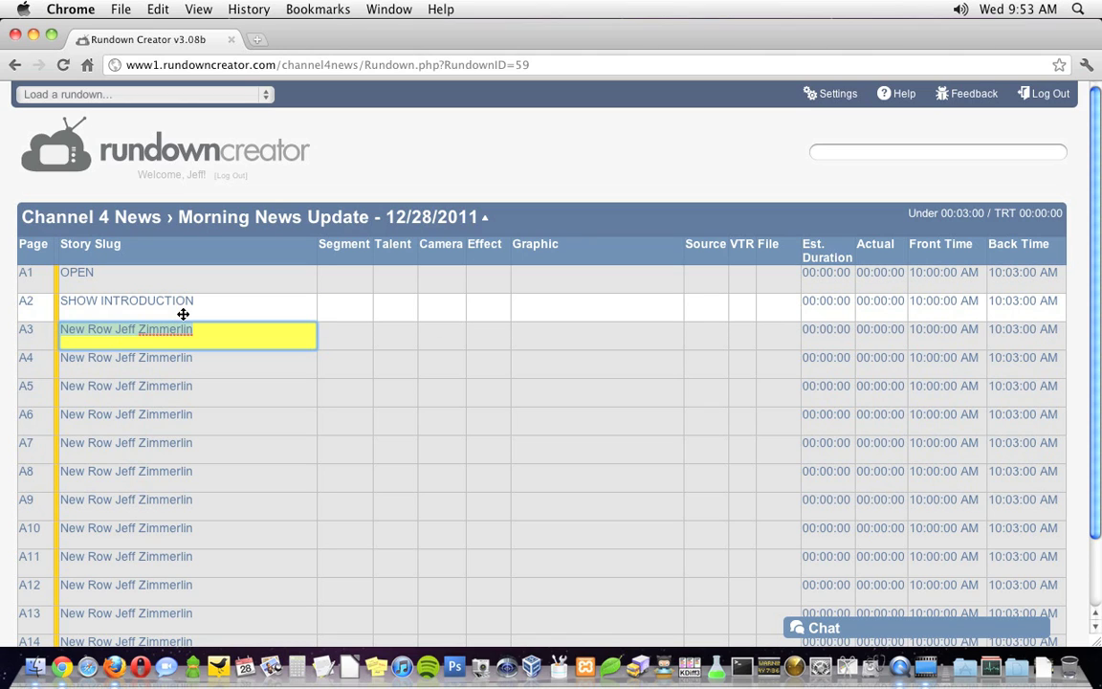
{"action": "key", "text": "Tab"}
{"action": "key", "text": "Tab"}
{"action": "key", "text": "Tab"}
{"action": "key", "text": "Tab"}
{"action": "key", "text": "Up"}
{"action": "key", "text": "Up"}
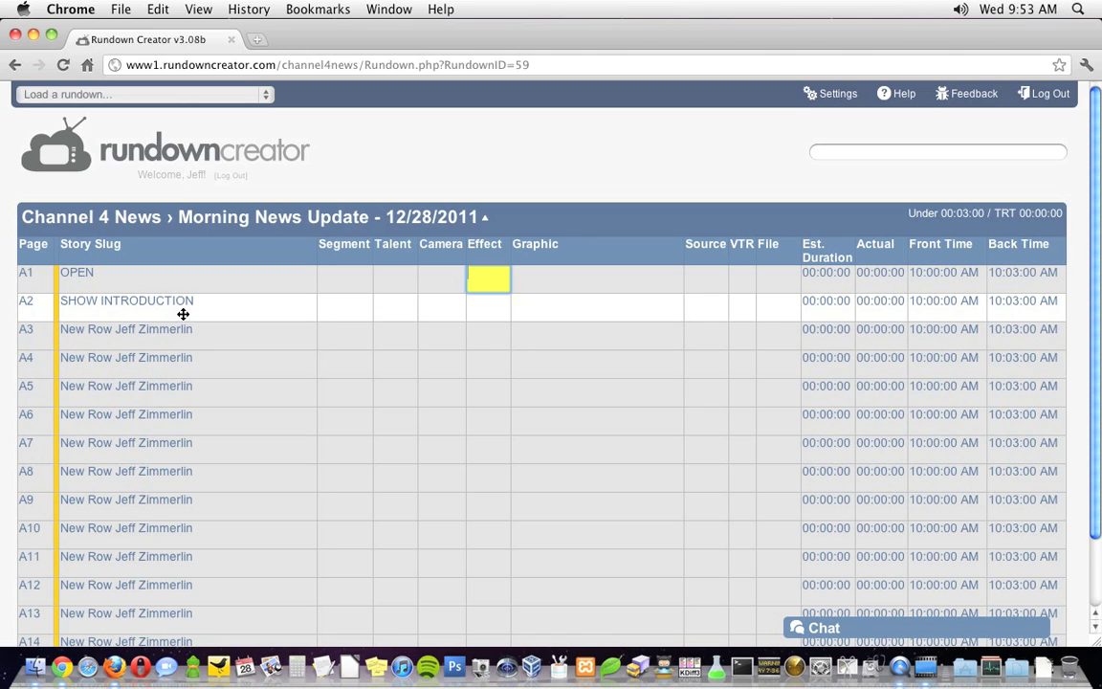
{"action": "key", "text": "Left"}
{"action": "key", "text": "Left"}
{"action": "key", "text": "Left"}
{"action": "key", "text": "Down"}
{"action": "key", "text": "Down"}
{"action": "key", "text": "Left"}
{"action": "key", "text": "Up"}
{"action": "key", "text": "Right"}
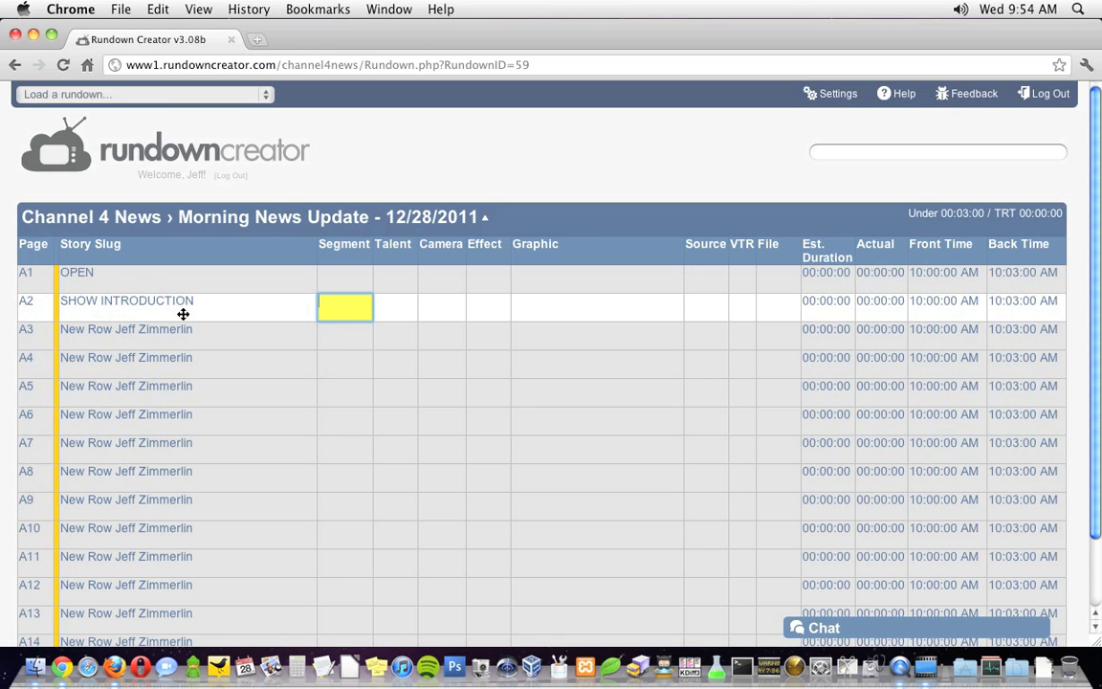
Log in from a second browser and slug rows A3 and A4 starting with 1.
{"action": "left_click", "coordinate": [114, 667]}
{"action": "left_click", "coordinate": [819, 400]}
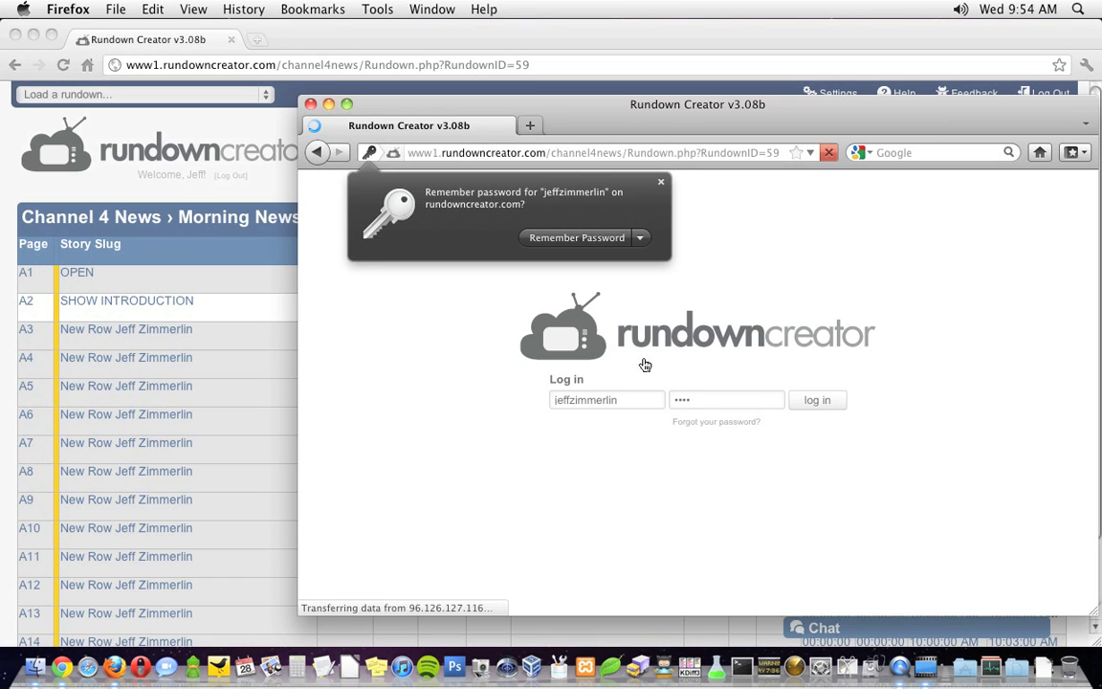
{"action": "left_click", "coordinate": [423, 423]}
{"action": "type", "text": "1"}
{"action": "key", "text": "Return"}
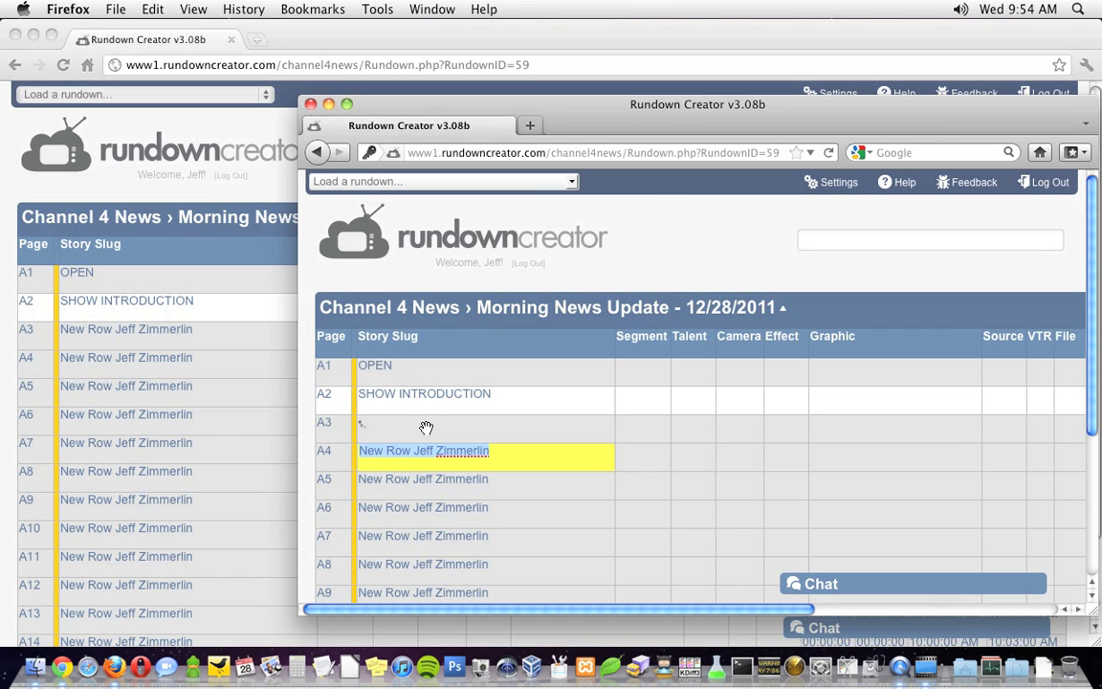
{"action": "key", "text": "Return"}
Slug the following rows 3 through 6, then go back to the original browser window.
{"action": "type", "text": "3"}
{"action": "key", "text": "Return"}
{"action": "type", "text": "4"}
{"action": "key", "text": "Return"}
{"action": "type", "text": "5"}
{"action": "key", "text": "Return"}
{"action": "type", "text": "6"}
{"action": "key", "text": "Return"}
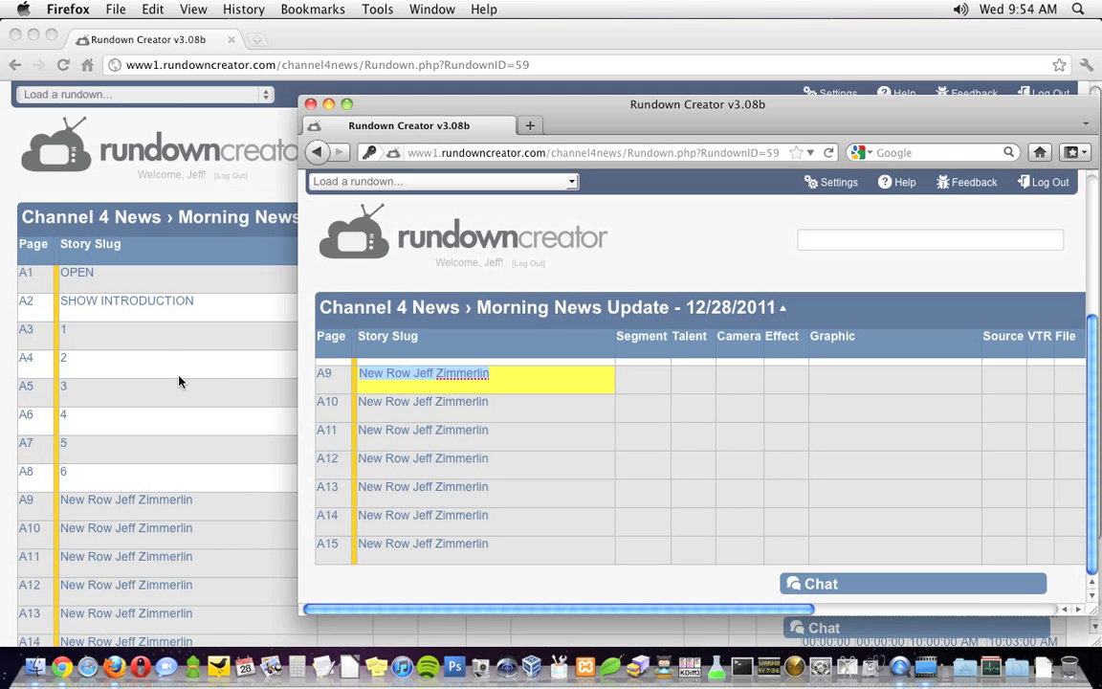
{"action": "left_click", "coordinate": [163, 330]}
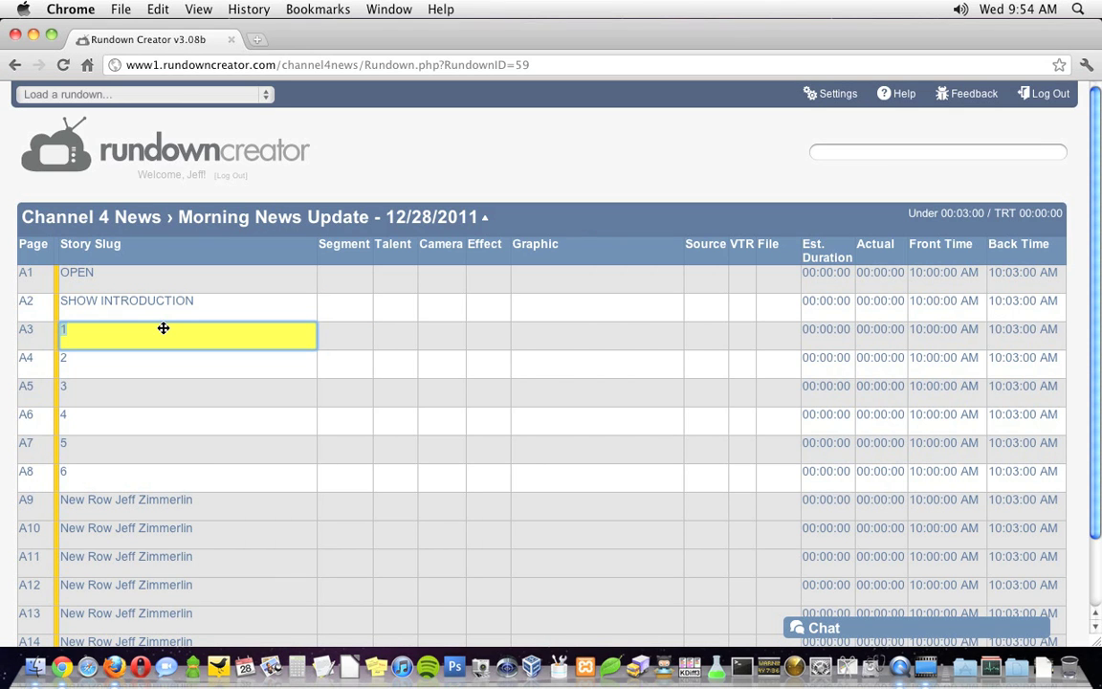
Slug rows STORY 1, STORY 2, STORY 3, WE'LL BE RIGHT BACK and BREAK.
{"action": "type", "text": "STORY 1"}
{"action": "key", "text": "Return"}
{"action": "type", "text": "STORY 1"}
{"action": "key", "text": "Return"}
{"action": "type", "text": "STORY "}
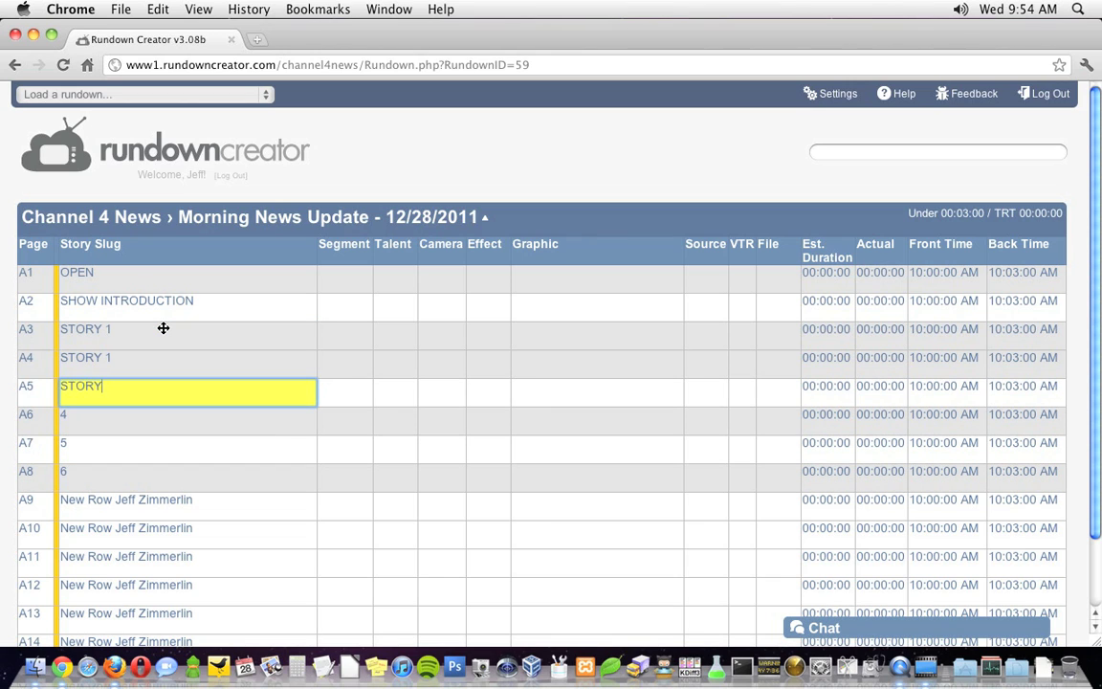
{"action": "type", "text": "2"}
{"action": "key", "text": "Return"}
{"action": "type", "text": "STORY 3"}
{"action": "key", "text": "Return"}
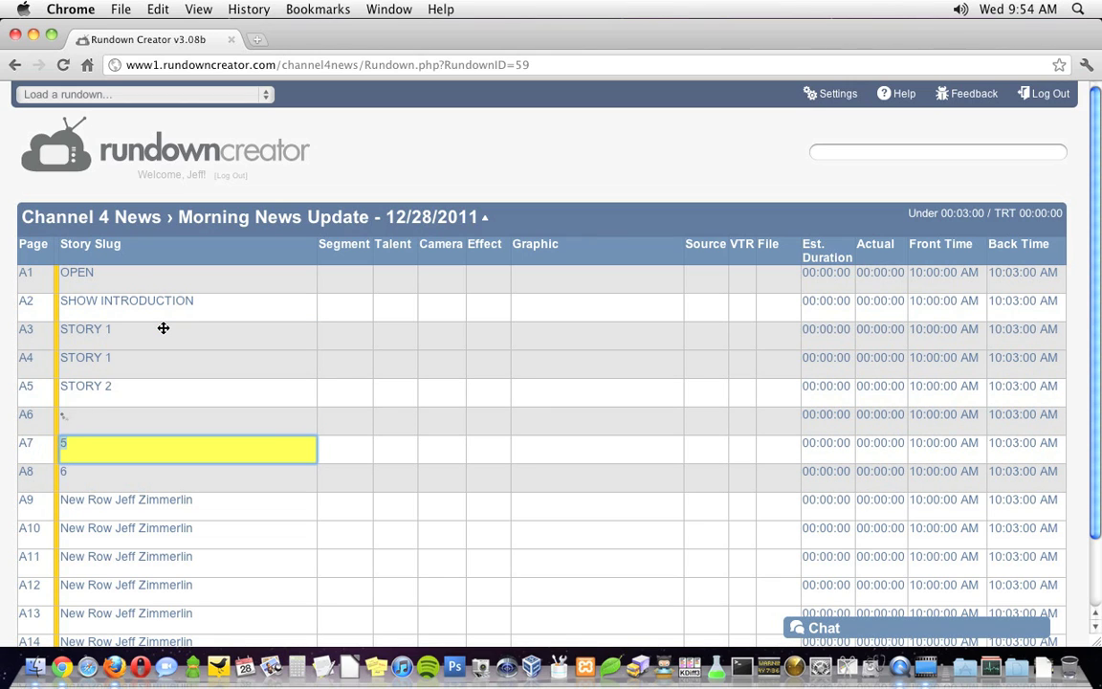
{"action": "type", "text": "WE'LL BE RIGHT BACK"}
{"action": "key", "text": "Return"}
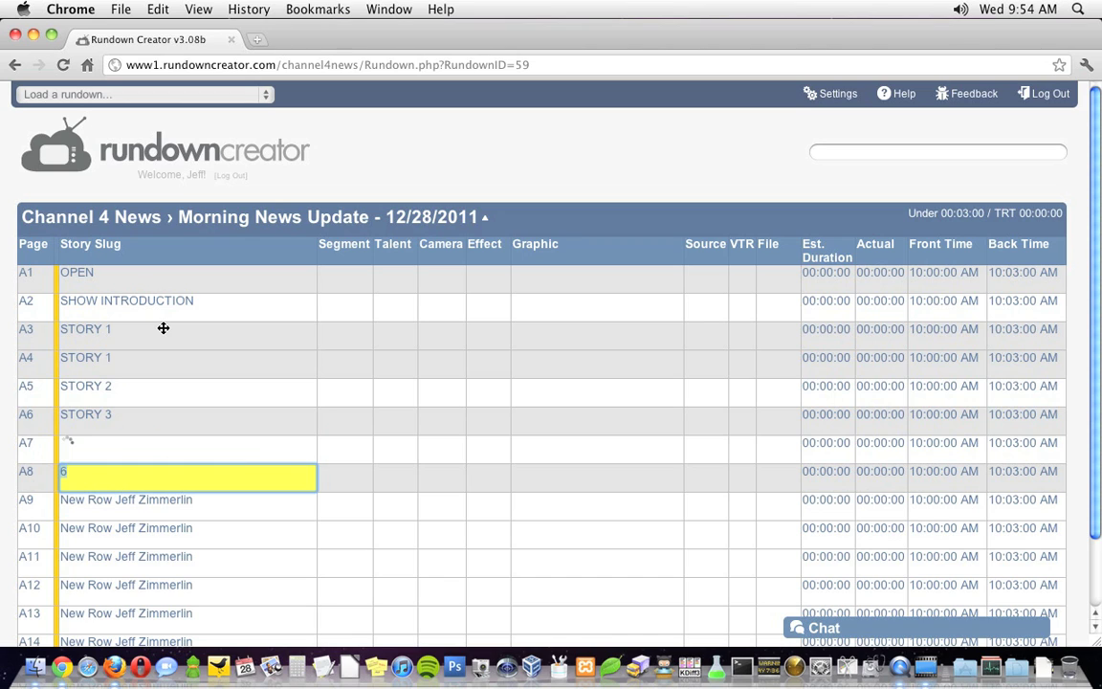
{"action": "type", "text": "BREAK"}
{"action": "key", "text": "Return"}
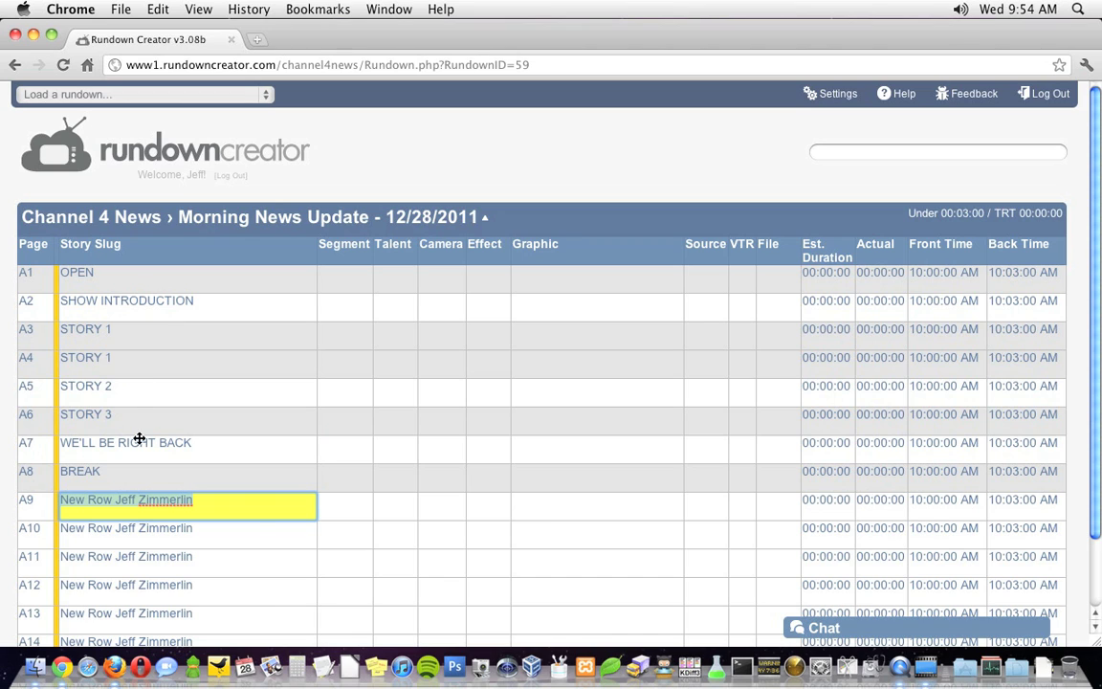
Make BREAK a break row, then slug B1–B4 WEATHER TEASE, WEATHER, GOODBYE, COPYRIGHT.
{"action": "right_click", "coordinate": [144, 476]}
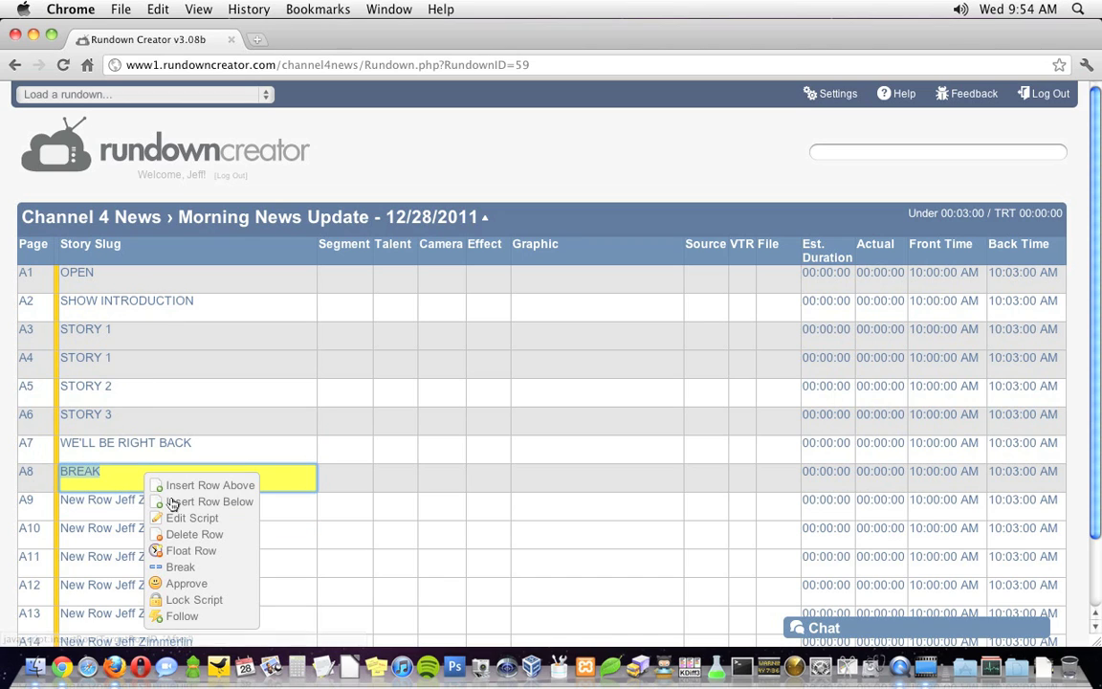
{"action": "left_click", "coordinate": [178, 568]}
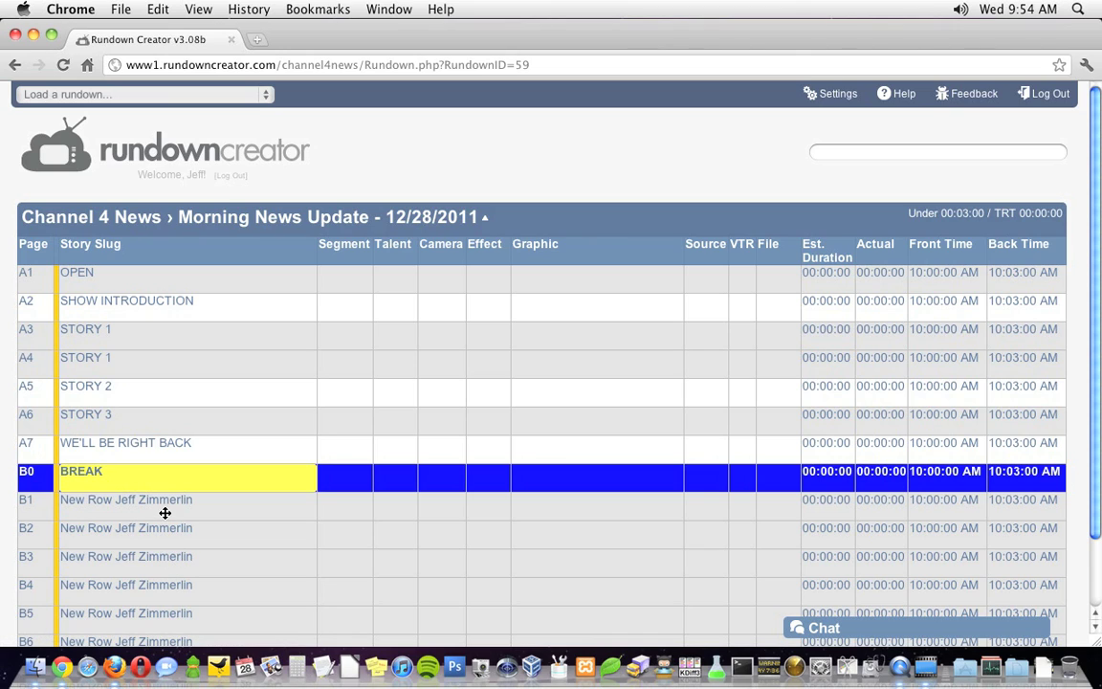
{"action": "left_click", "coordinate": [165, 508]}
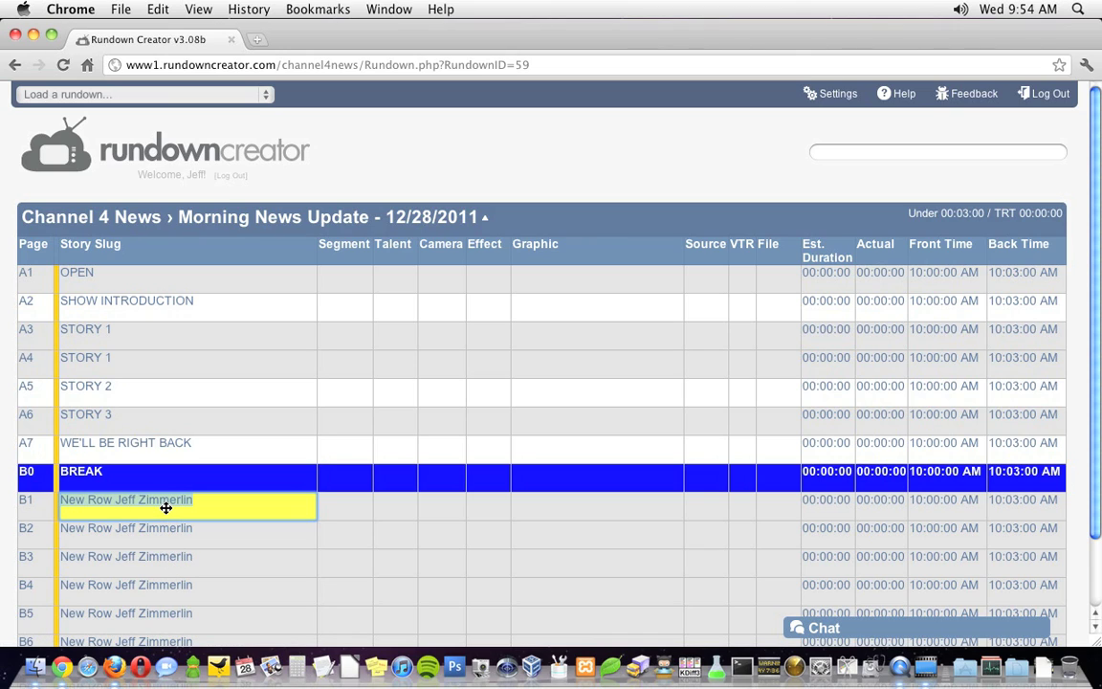
{"action": "type", "text": "WEATHER TEASE"}
{"action": "key", "text": "Return"}
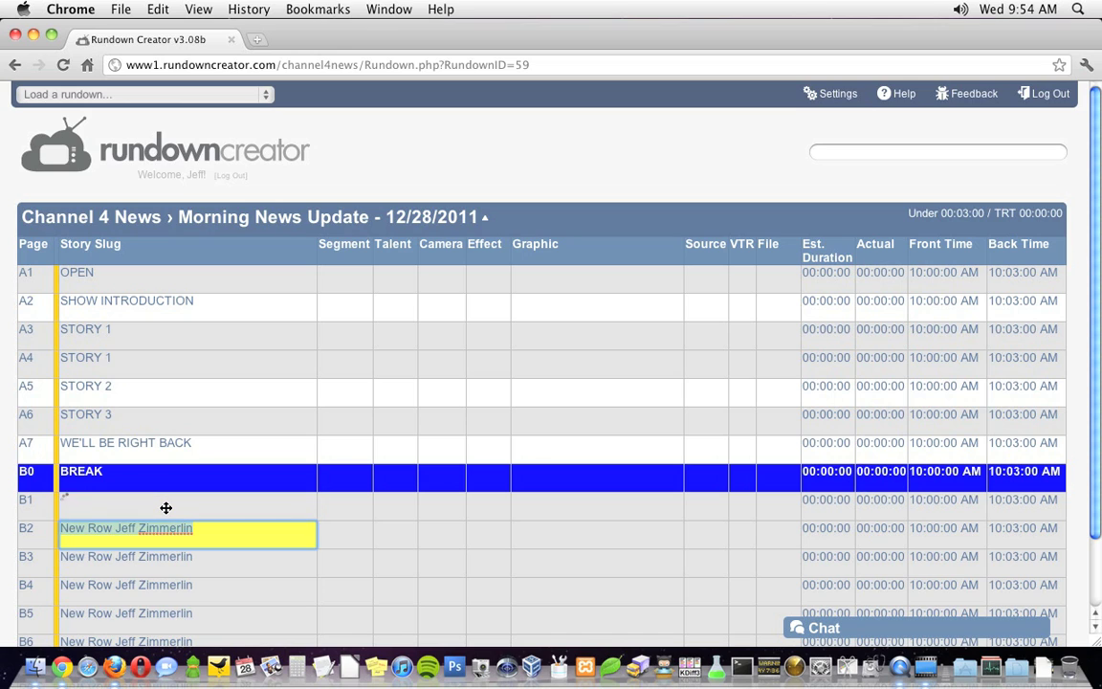
{"action": "type", "text": "WEATHER TOSS"}
{"action": "key", "text": "Return"}
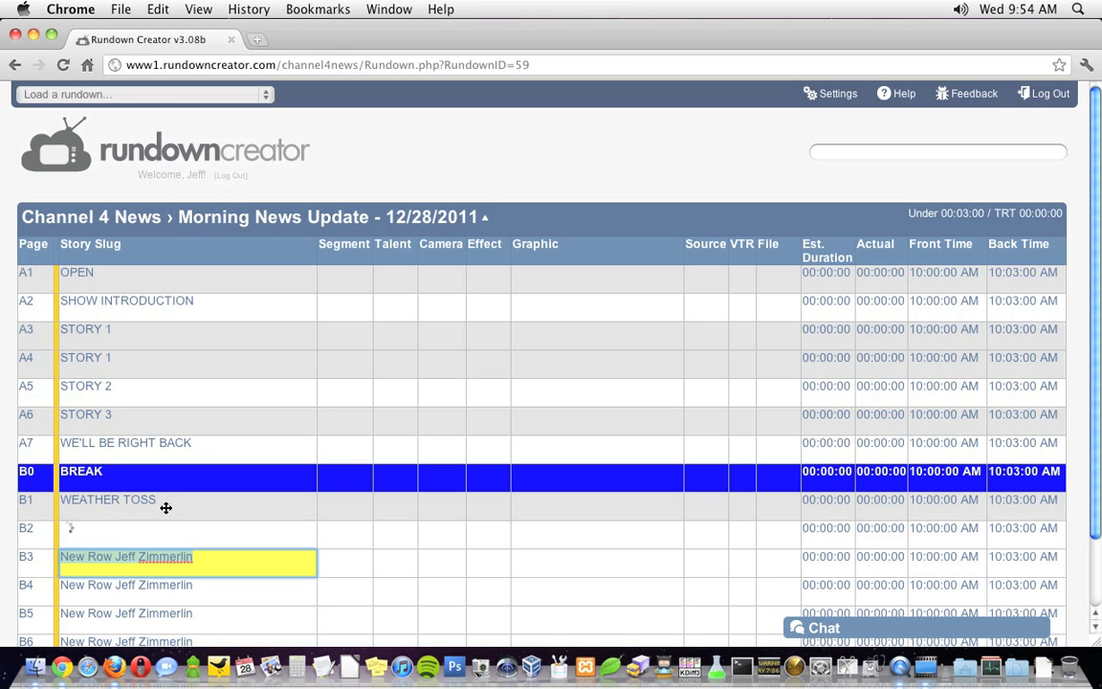
{"action": "type", "text": "GOODBYE"}
{"action": "key", "text": "Return"}
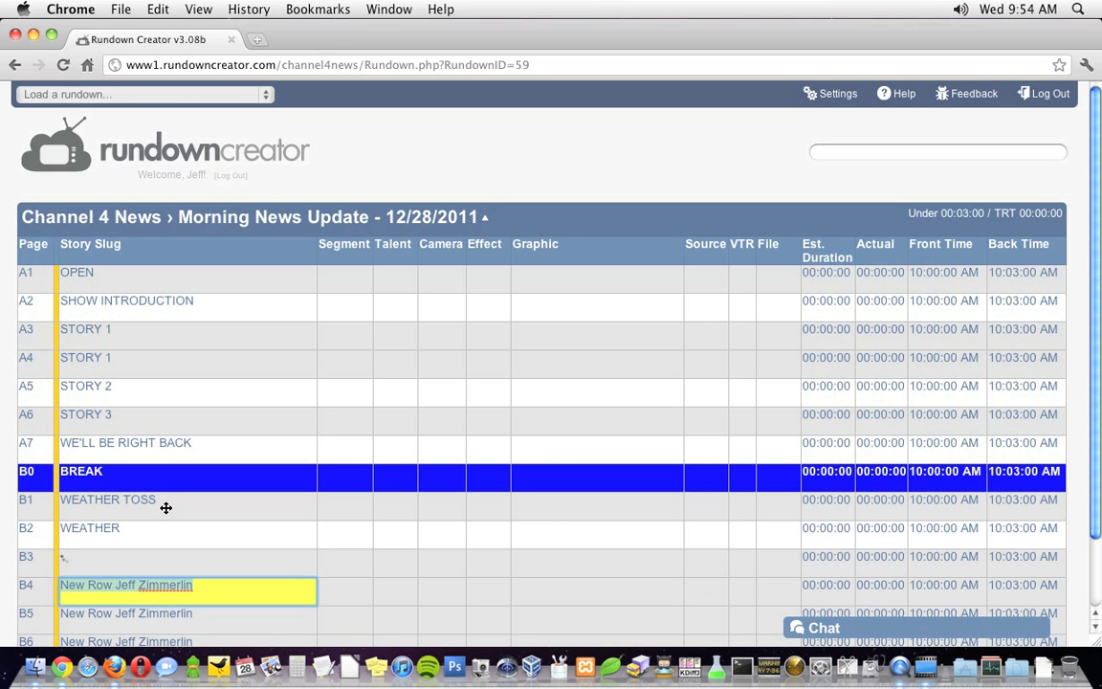
{"action": "type", "text": "COPYRIGHT"}
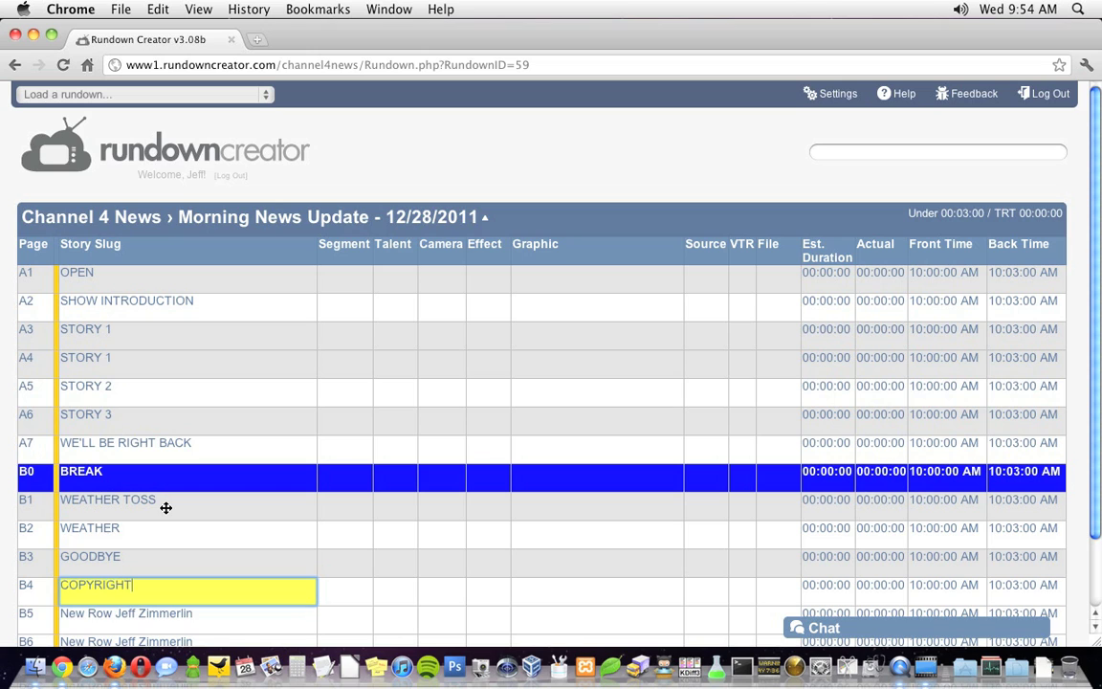
{"action": "key", "text": "Return"}
Delete the spare new row below COPYRIGHT.
{"action": "scroll", "coordinate": [165, 508], "scroll_direction": "down", "scroll_amount": 3}
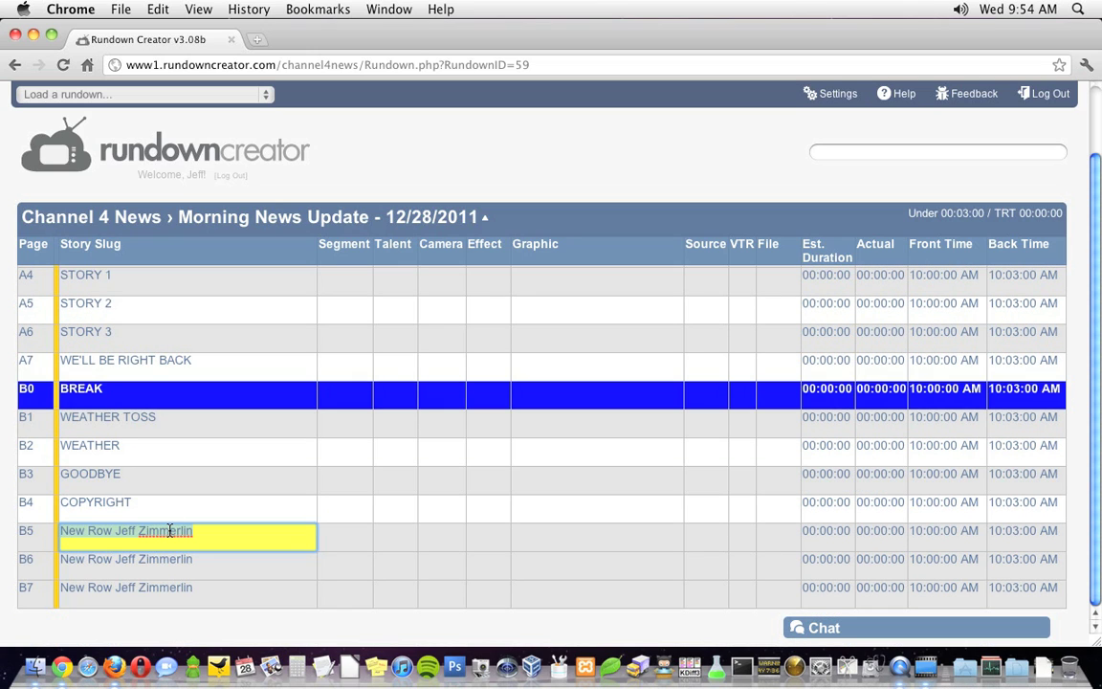
{"action": "right_click", "coordinate": [174, 389]}
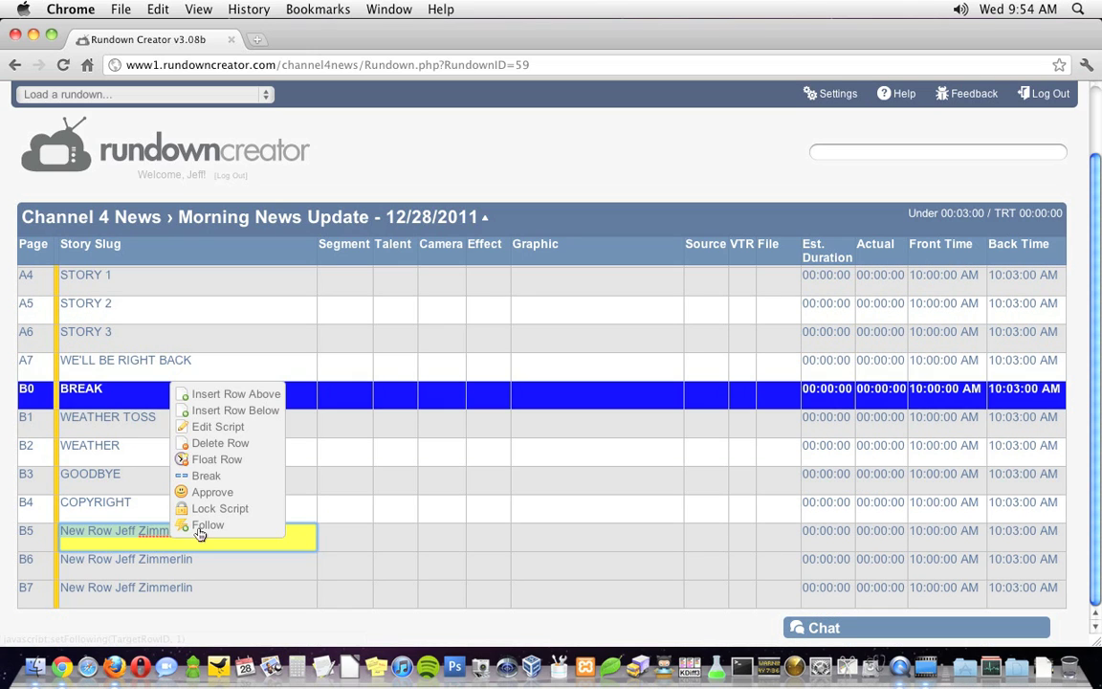
{"action": "left_click", "coordinate": [219, 444]}
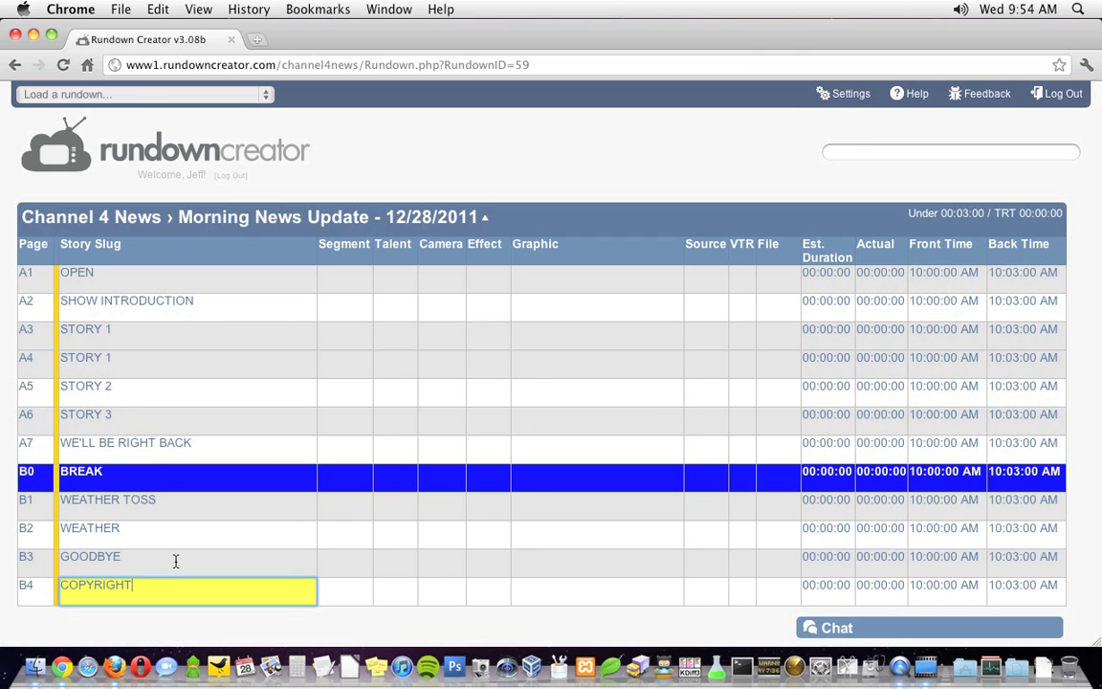
Fill Segment (SOT, RDR, VO, SOTVO, WX, LIVE), Talent, Camera, Effect, Source and VTR columns.
{"action": "key", "text": "Return"}
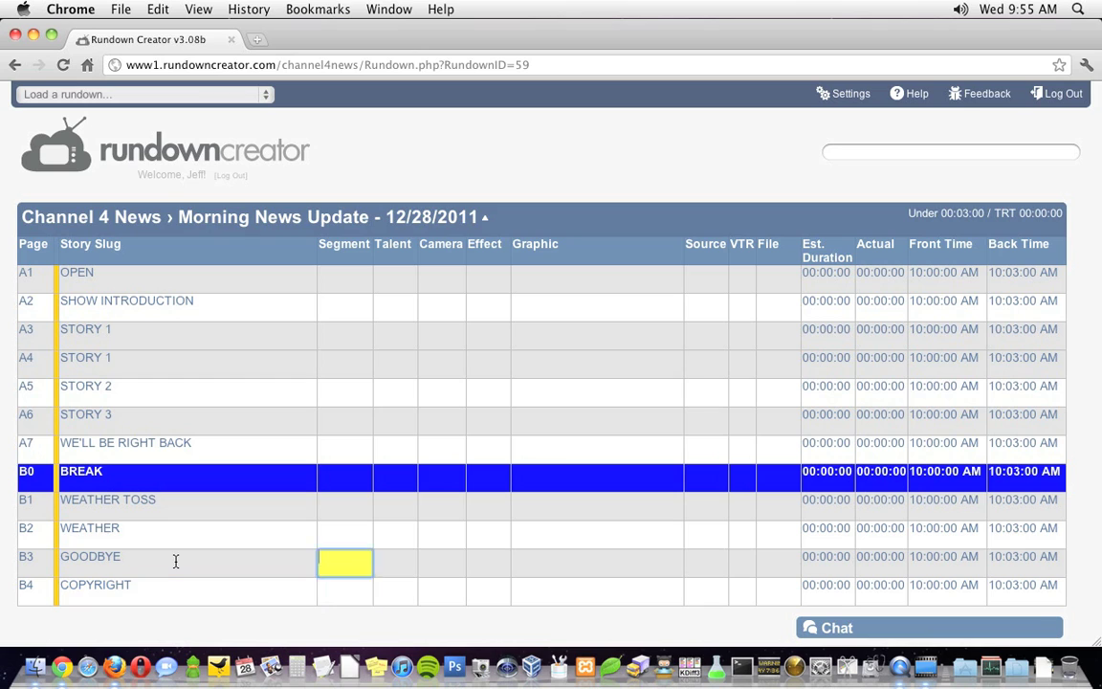
{"action": "type", "text": "SOT RDR VO SOTVO VO VO RDR RDR WX RDR LIVE RON RON RON RON RON RON RON BRICK RON   2 2  2 2 2 2 3 2 SKYCAM TOP        WX"}
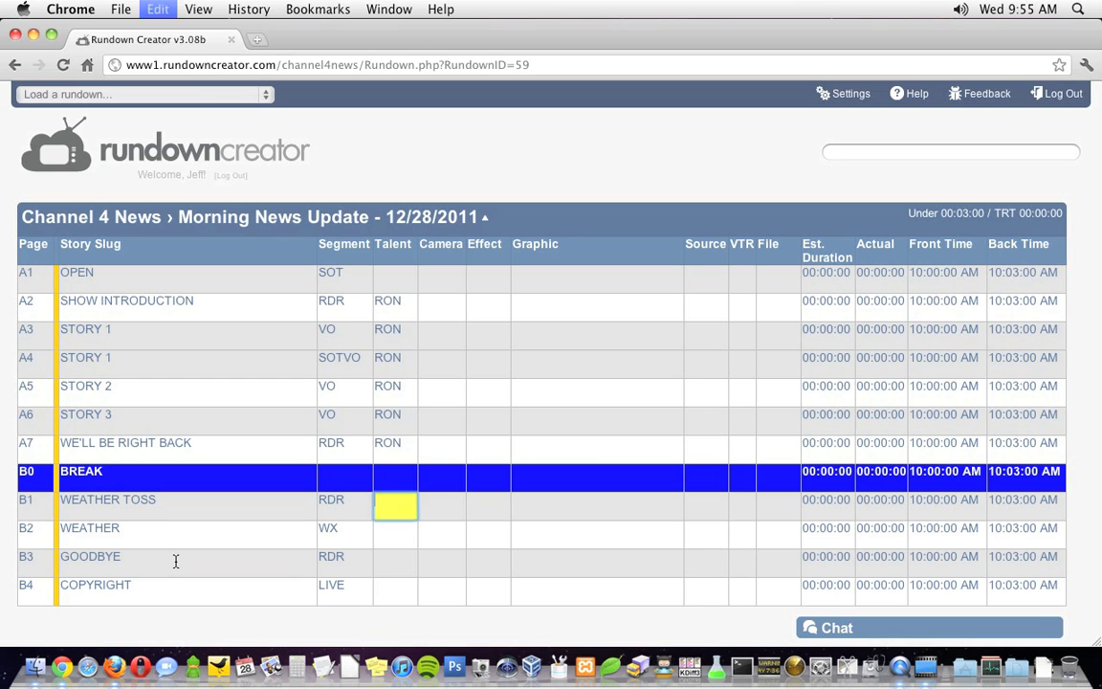
{"action": "type", "text": " WALL                       WX WALL  SKYCAM F  A B C D"}
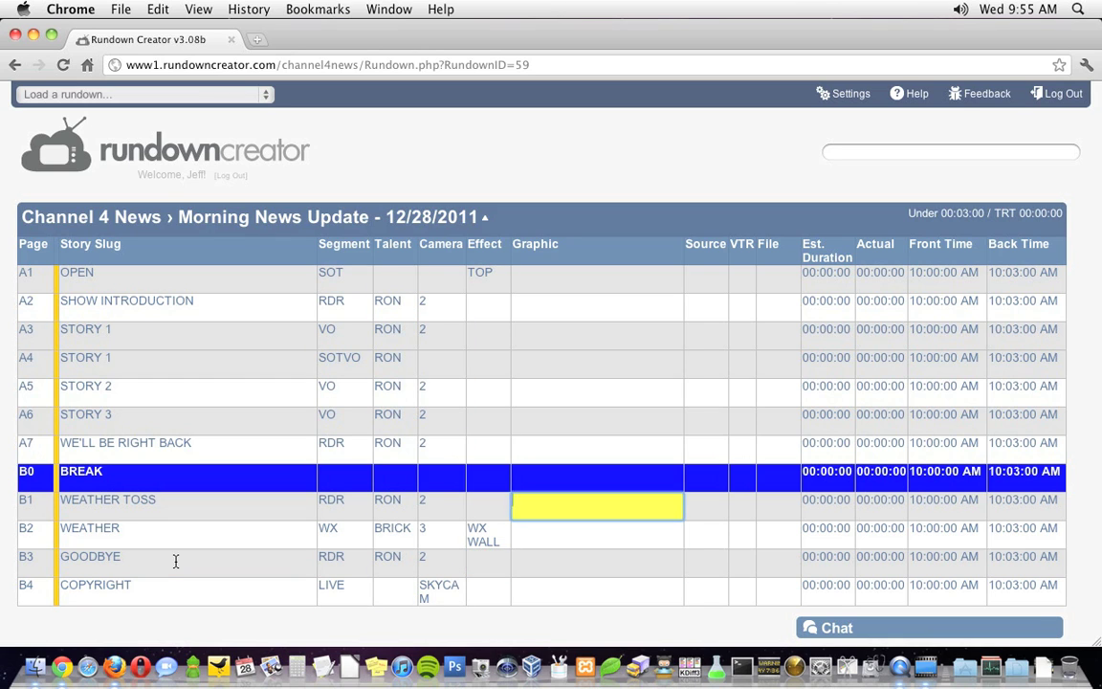
{"action": "key", "text": "Up"}
{"action": "key", "text": "Up"}
{"action": "key", "text": "Up"}
{"action": "key", "text": "Up"}
{"action": "key", "text": "Up"}
{"action": "key", "text": "Up"}
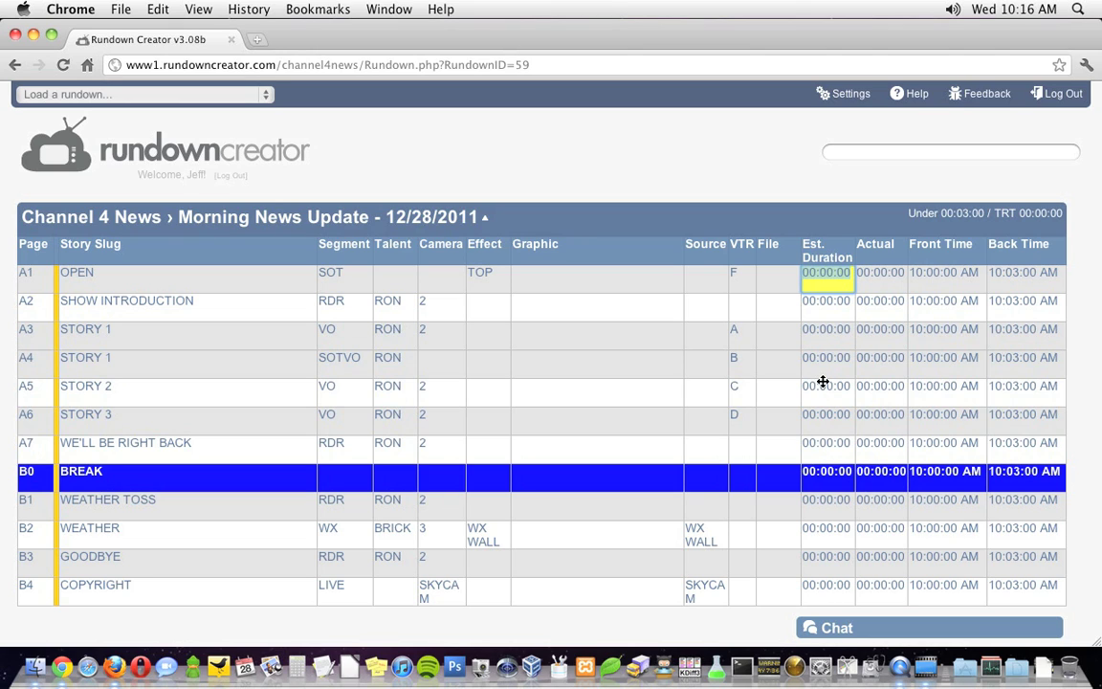
Set estimated durations 5, 5, 35, 20 and 5 seconds for OPEN through WE'LL BE RIGHT BACK.
{"action": "type", "text": "5"}
{"action": "key", "text": "Return"}
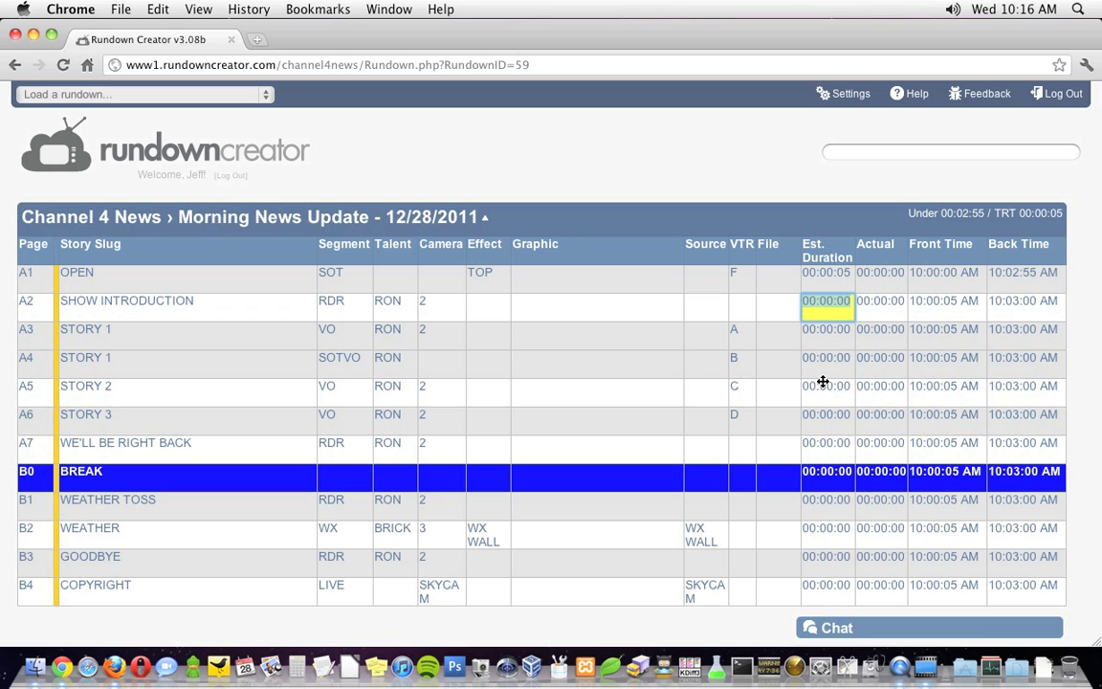
{"action": "type", "text": "5"}
{"action": "key", "text": "Return"}
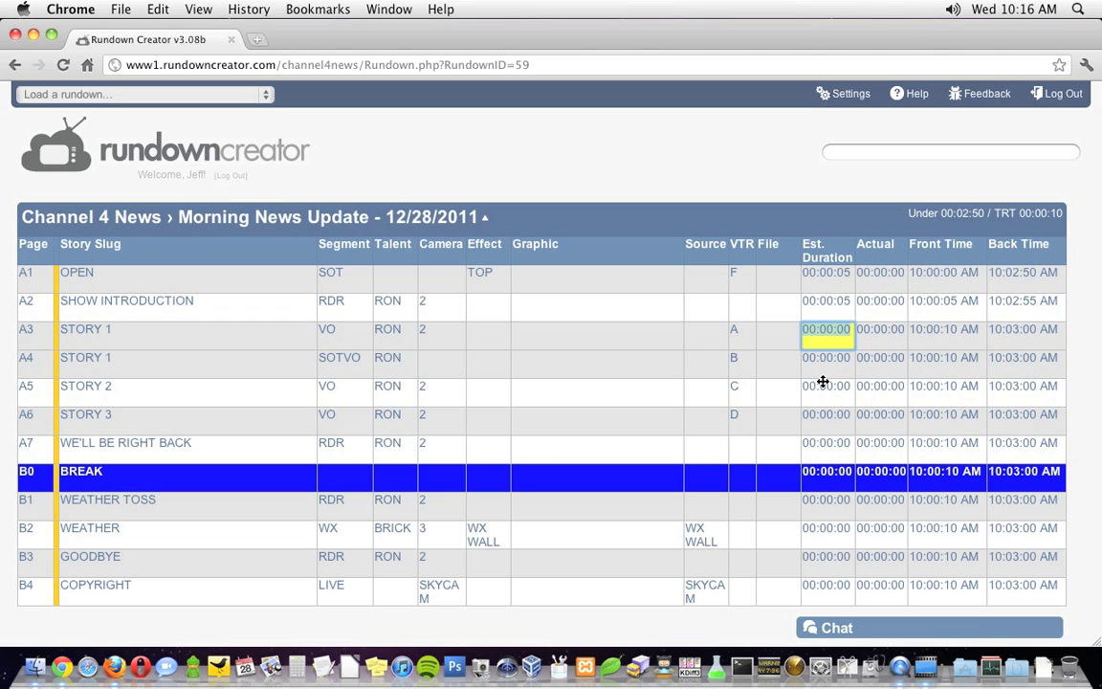
{"action": "type", "text": "35"}
{"action": "left_click", "coordinate": [823, 381]}
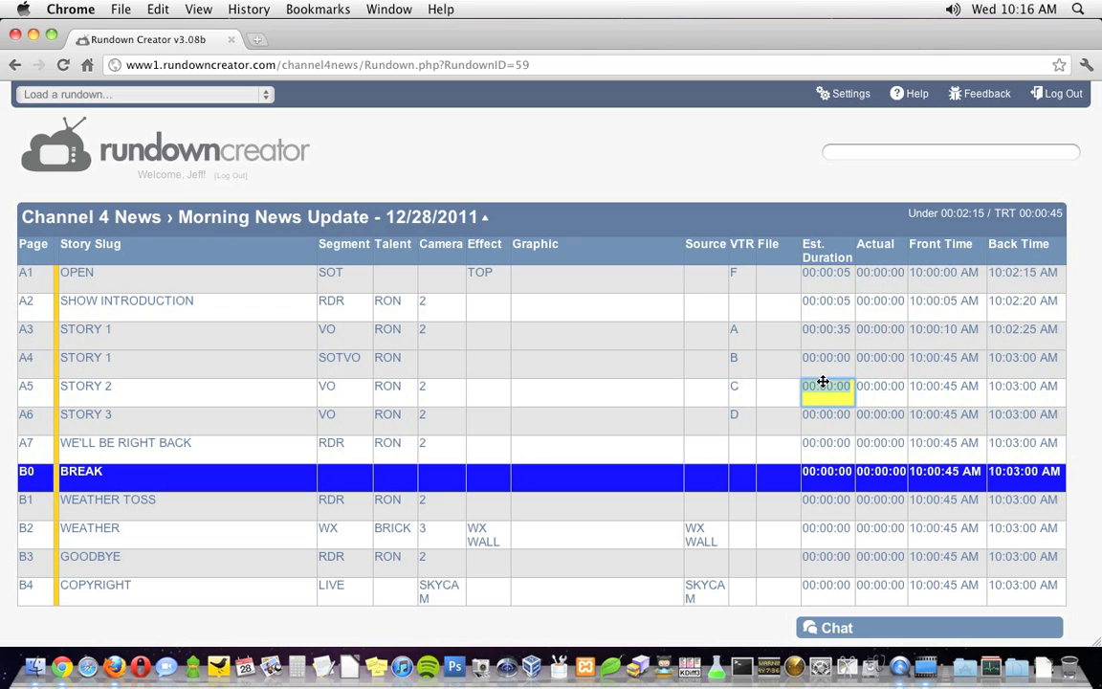
{"action": "type", "text": "20"}
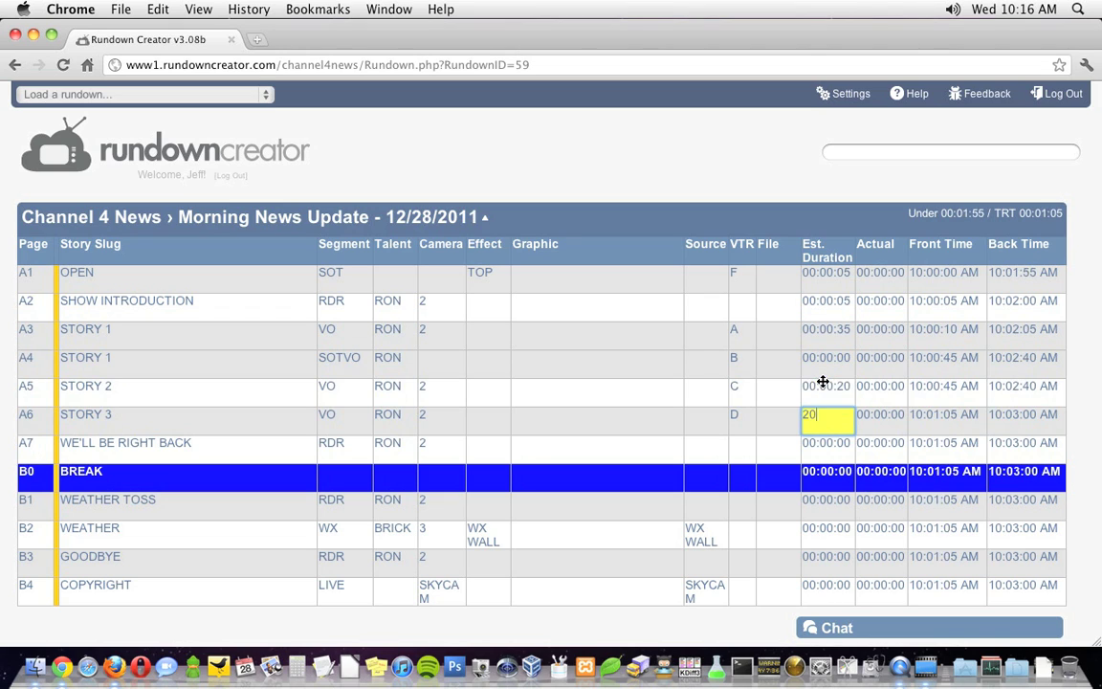
{"action": "key", "text": "Return"}
{"action": "type", "text": "5"}
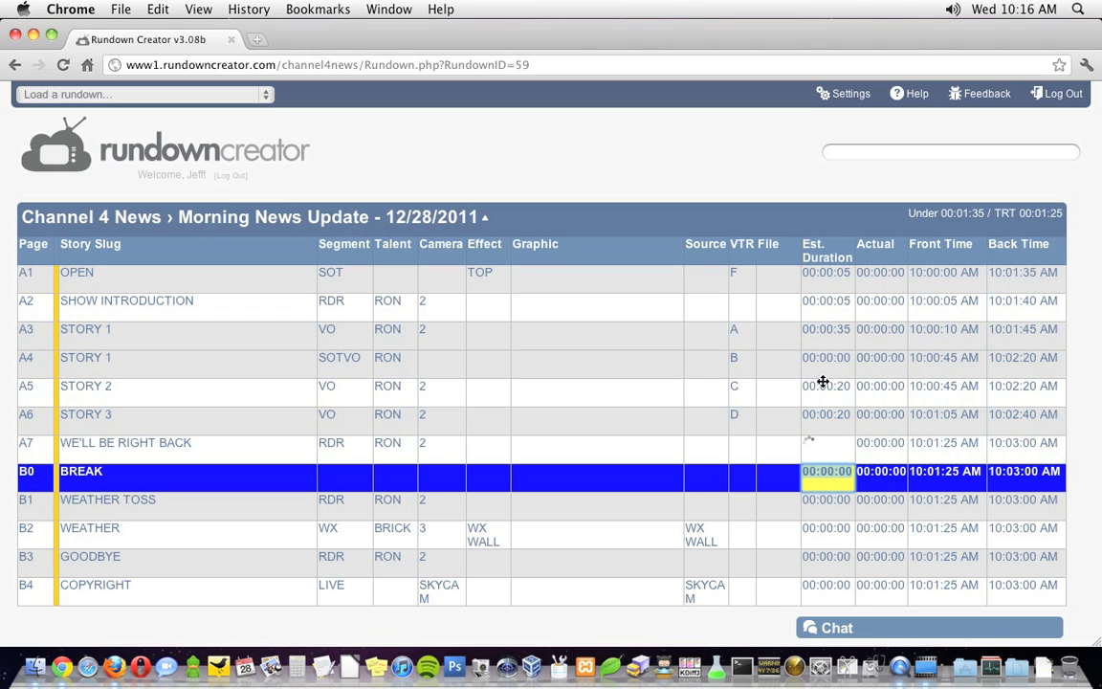
{"action": "key", "text": "Return"}
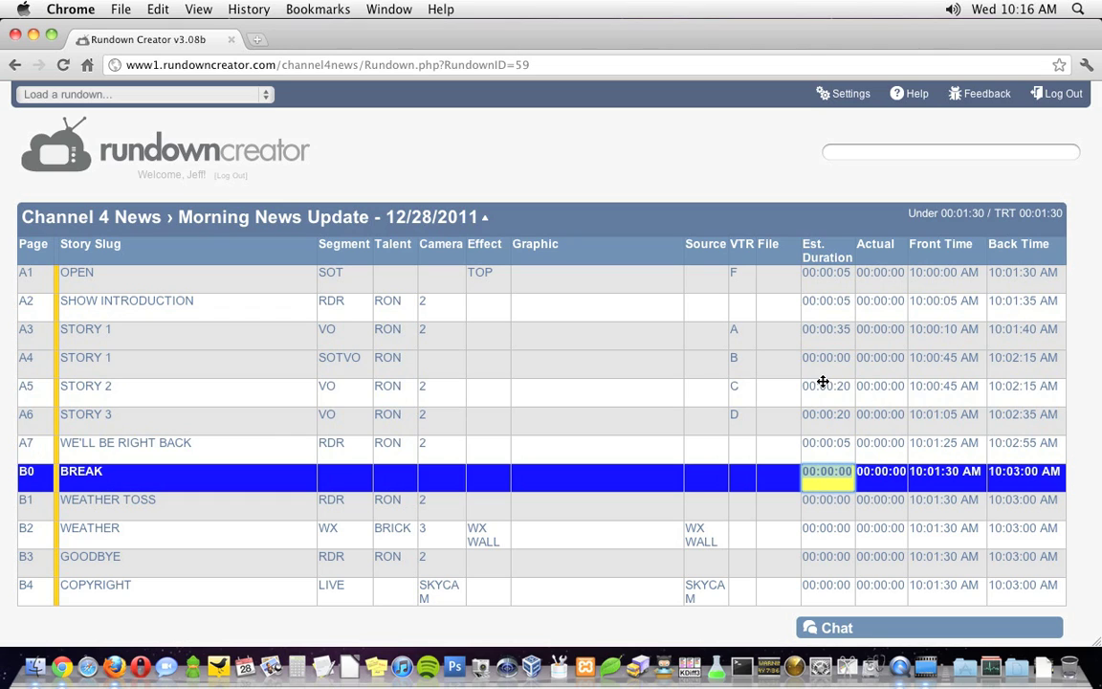
Give the break 45 seconds, then WEATHER TOSS 5, WEATHER 25, GOODBYE 5, COPYRIGHT 5.
{"action": "type", "text": "45"}
{"action": "key", "text": "Return"}
{"action": "type", "text": "5"}
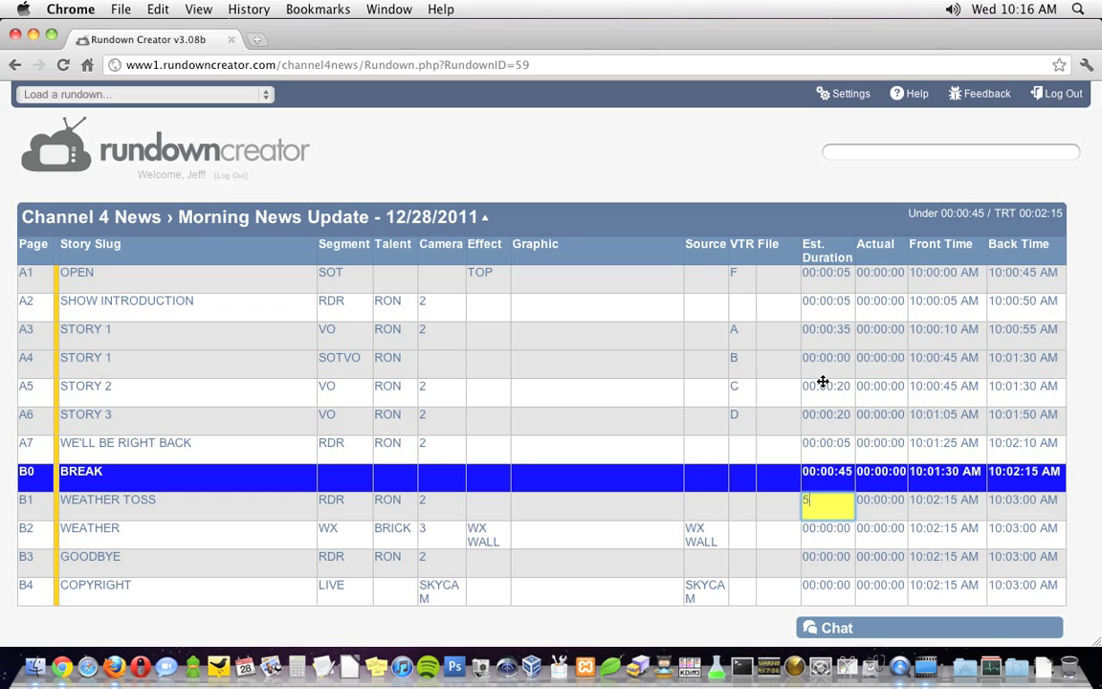
{"action": "key", "text": "Return"}
{"action": "type", "text": "25"}
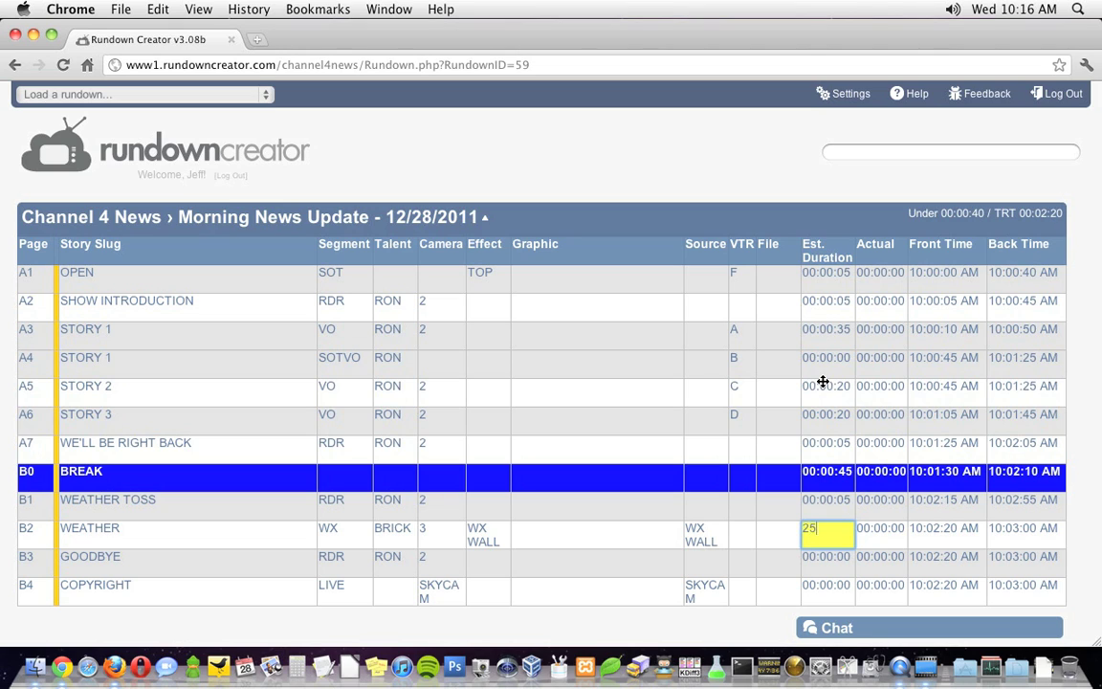
{"action": "key", "text": "Return"}
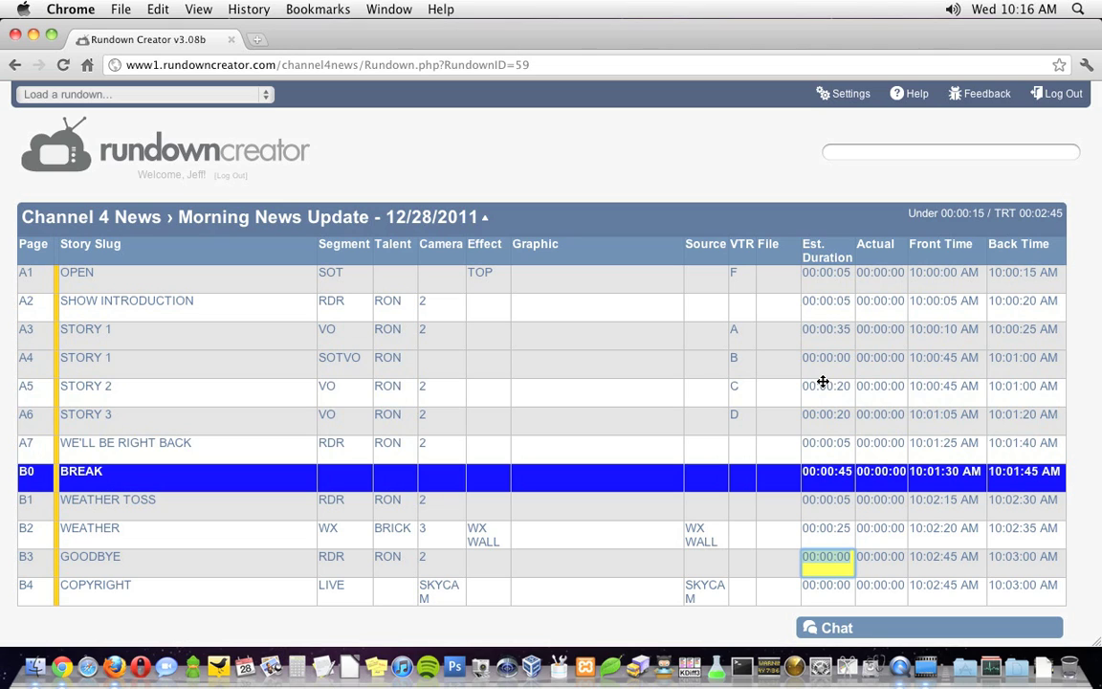
{"action": "type", "text": "5"}
{"action": "key", "text": "Return"}
{"action": "type", "text": "5"}
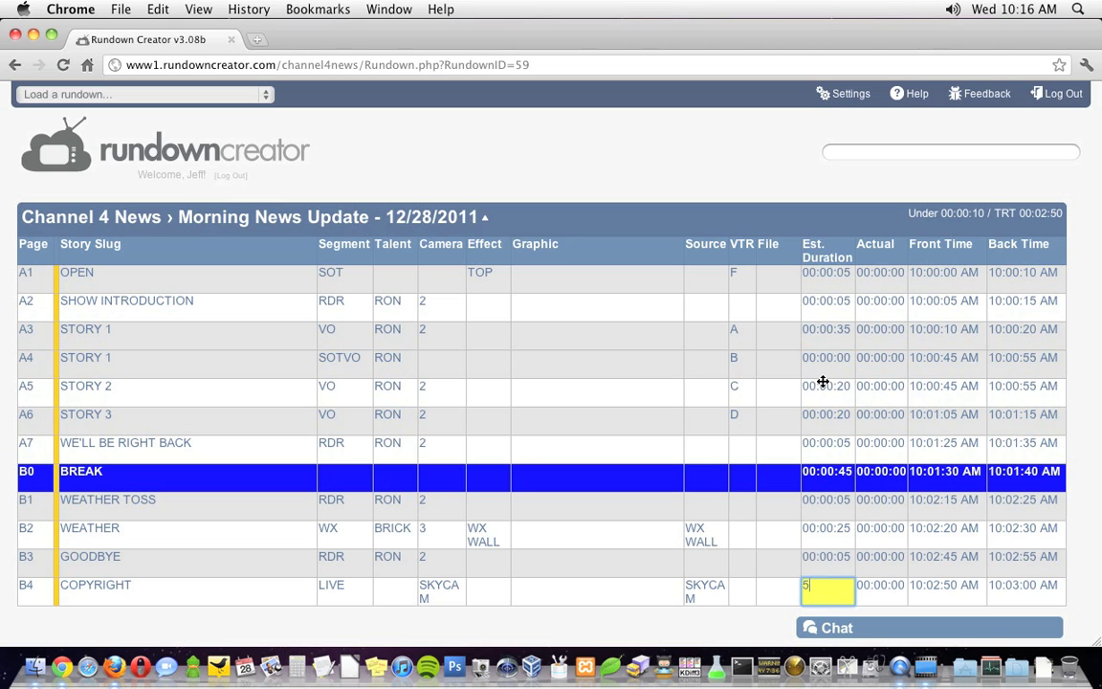
{"action": "key", "text": "Return"}
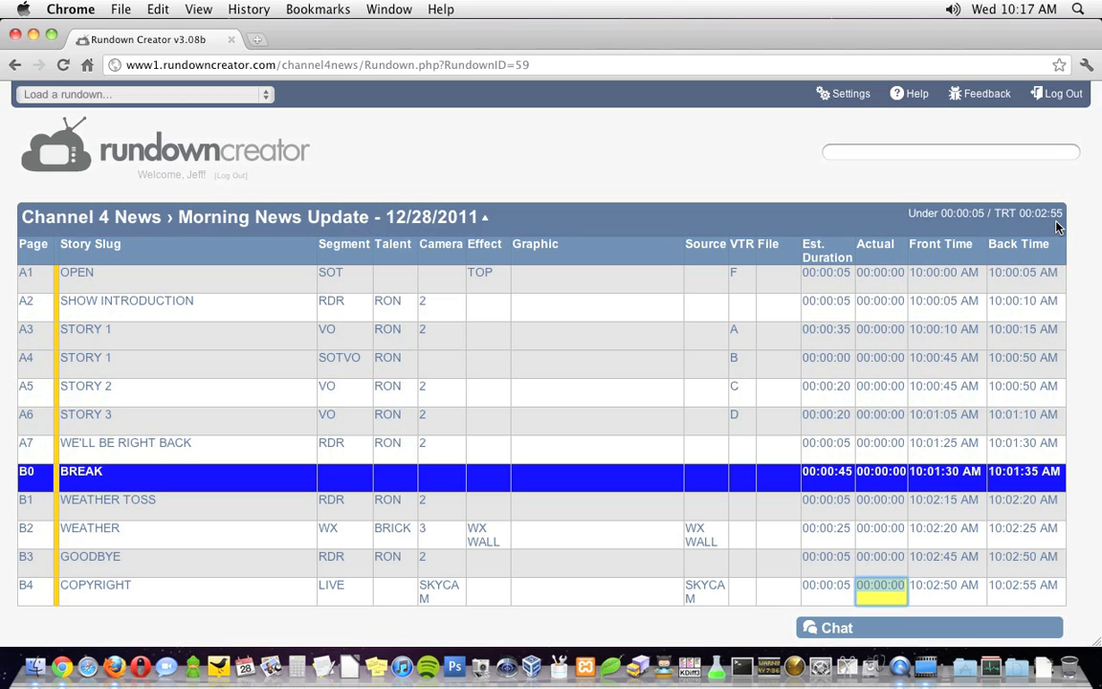
Open STORY 1's script editor, type an opening line, then clear the whole script.
{"action": "right_click", "coordinate": [101, 342]}
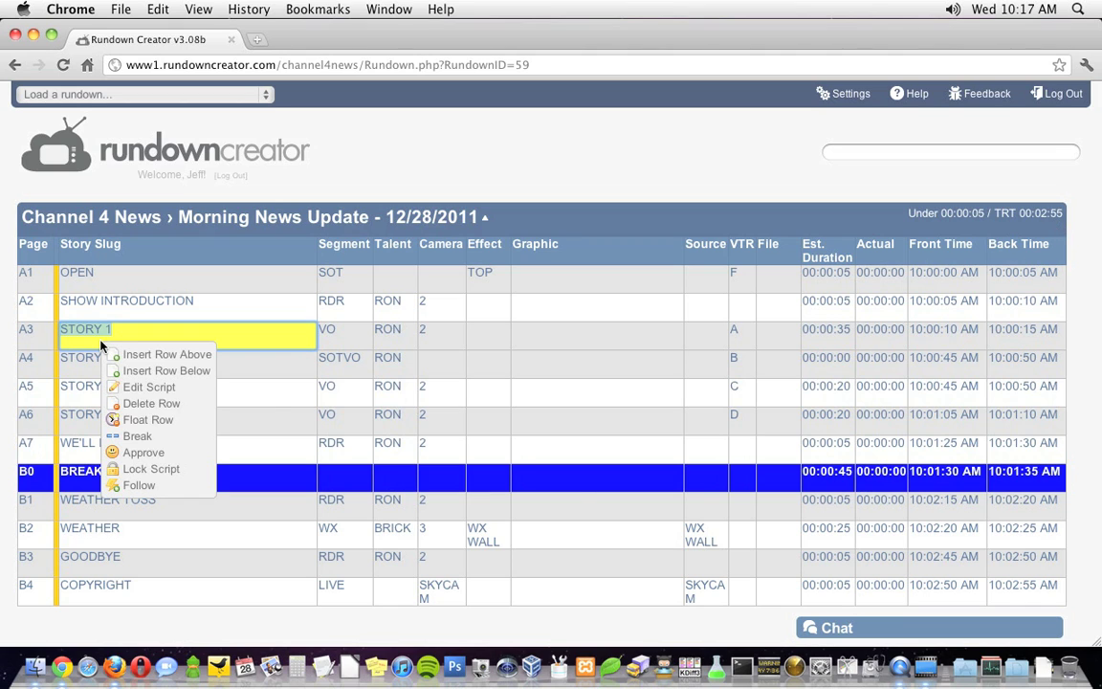
{"action": "left_click", "coordinate": [143, 395]}
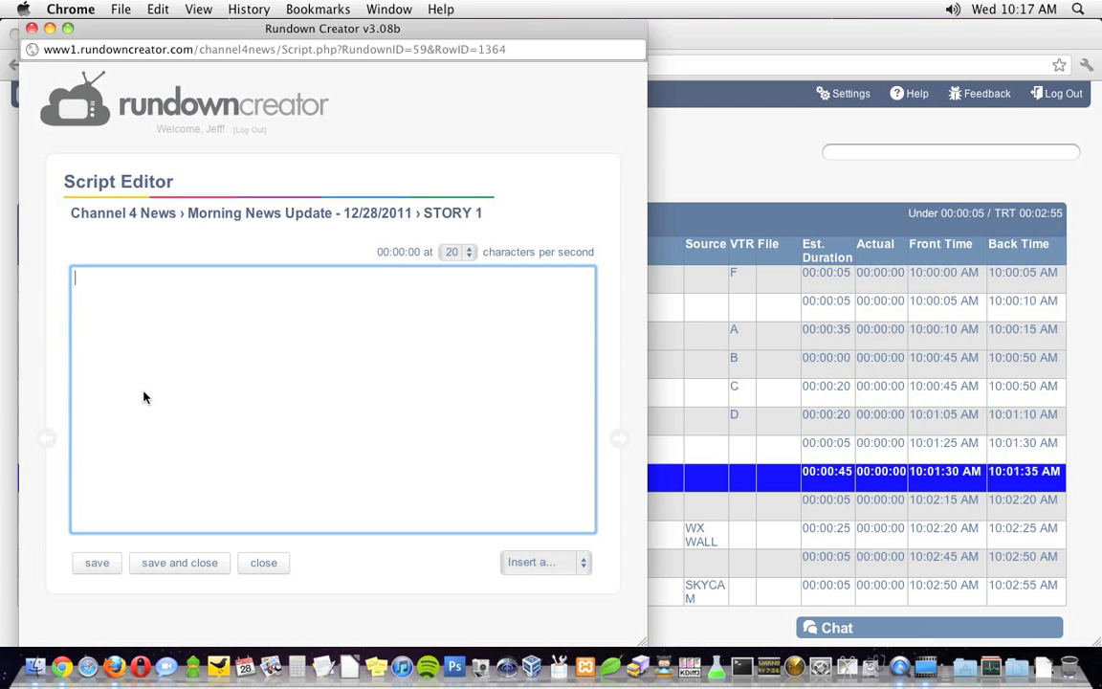
{"action": "type", "text": "MORE THAN FOUR-"}
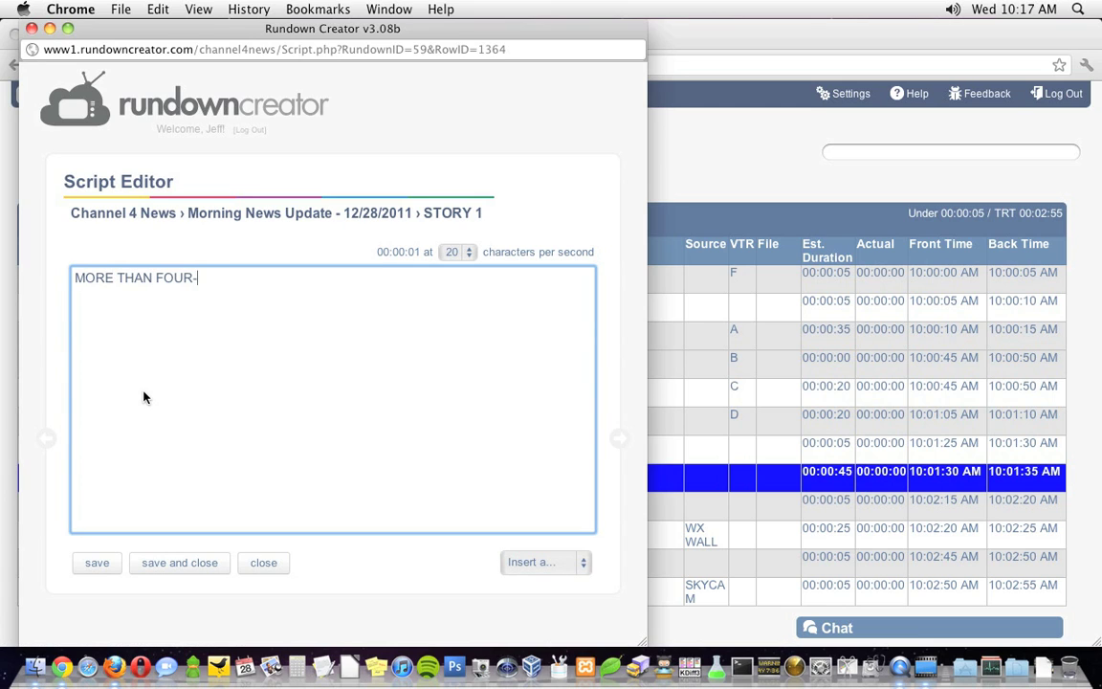
{"action": "type", "text": "HUNDRED WOMEN PAR"}
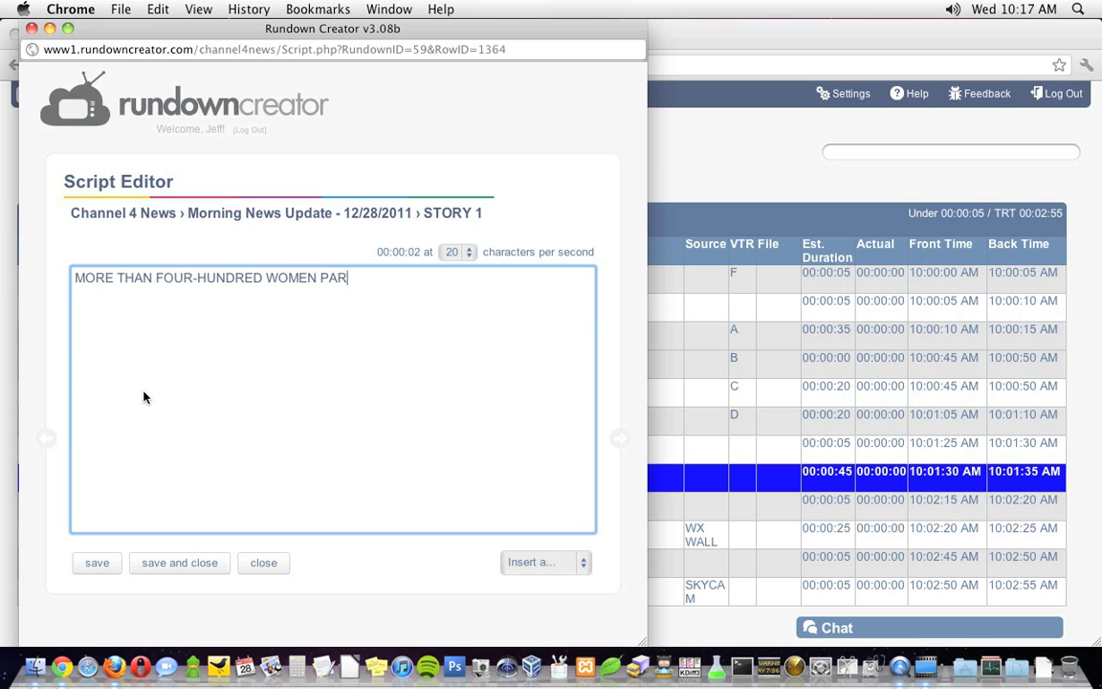
{"action": "type", "text": "TICIPATED IN THE FIRST"}
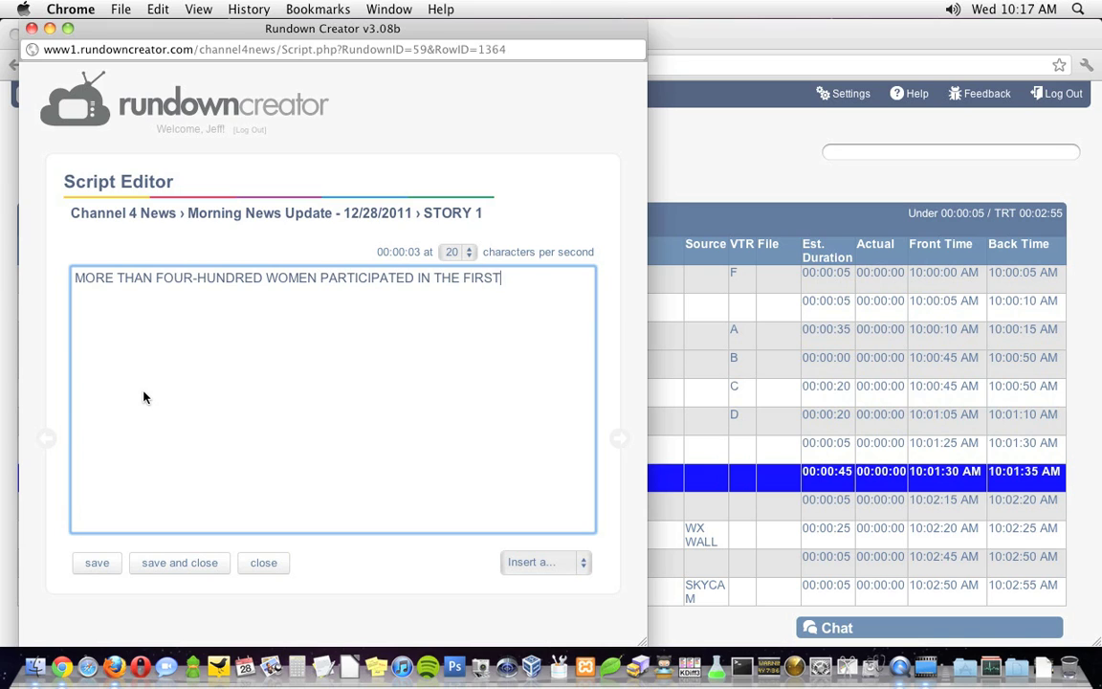
{"action": "type", "text": " ROUND OF AUDITIONS"}
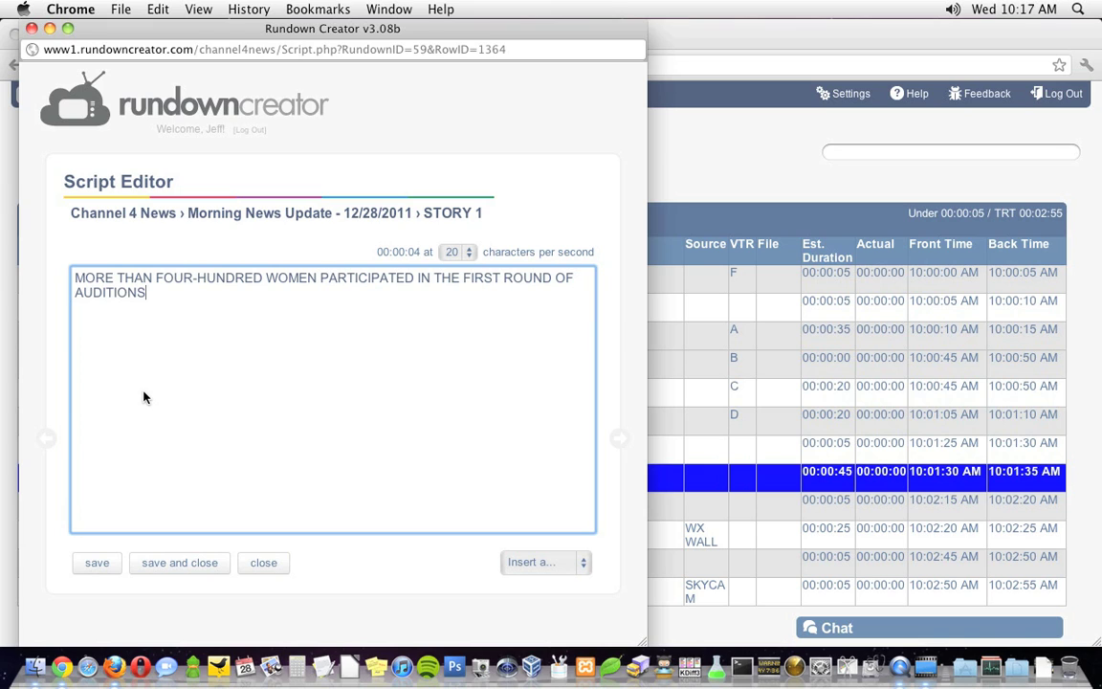
{"action": "type", "text": " TODAY TO"}
{"action": "key", "text": "super+a"}
{"action": "key", "text": "BackSpace"}
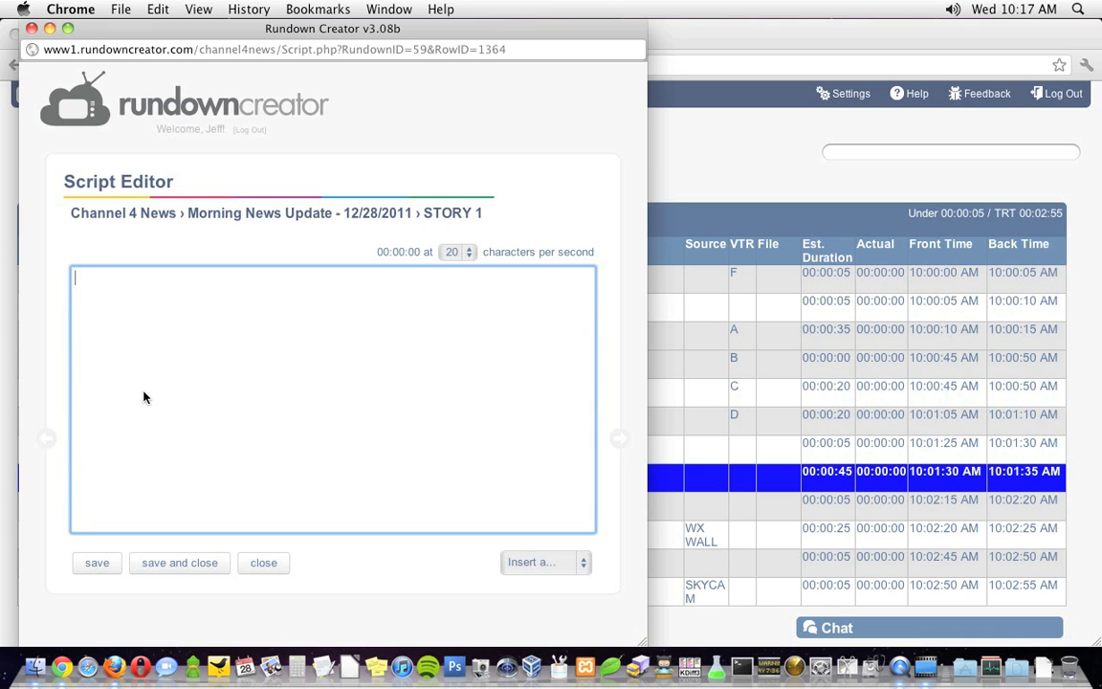
Try a {VO} cue, a one-line graphic tag and a [USE THE WIDE SHOT] note, deleting each.
{"action": "type", "text": "{VO}"}
{"action": "key", "text": "super+a"}
{"action": "key", "text": "BackSpace"}
{"action": "left_click", "coordinate": [542, 564]}
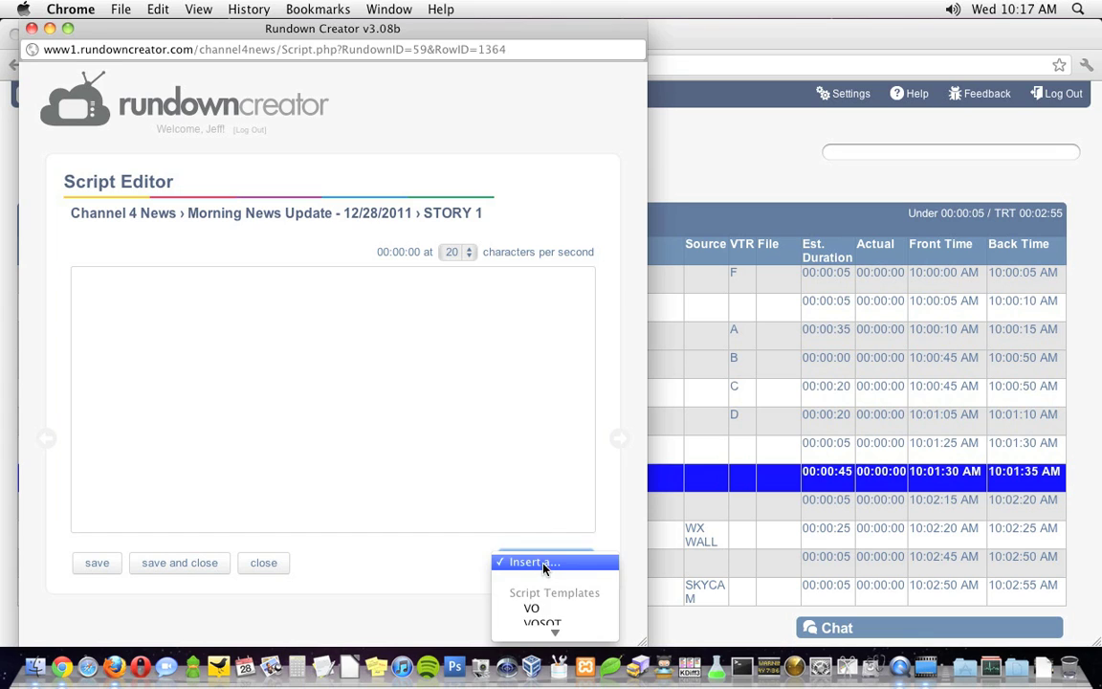
{"action": "left_click", "coordinate": [535, 519]}
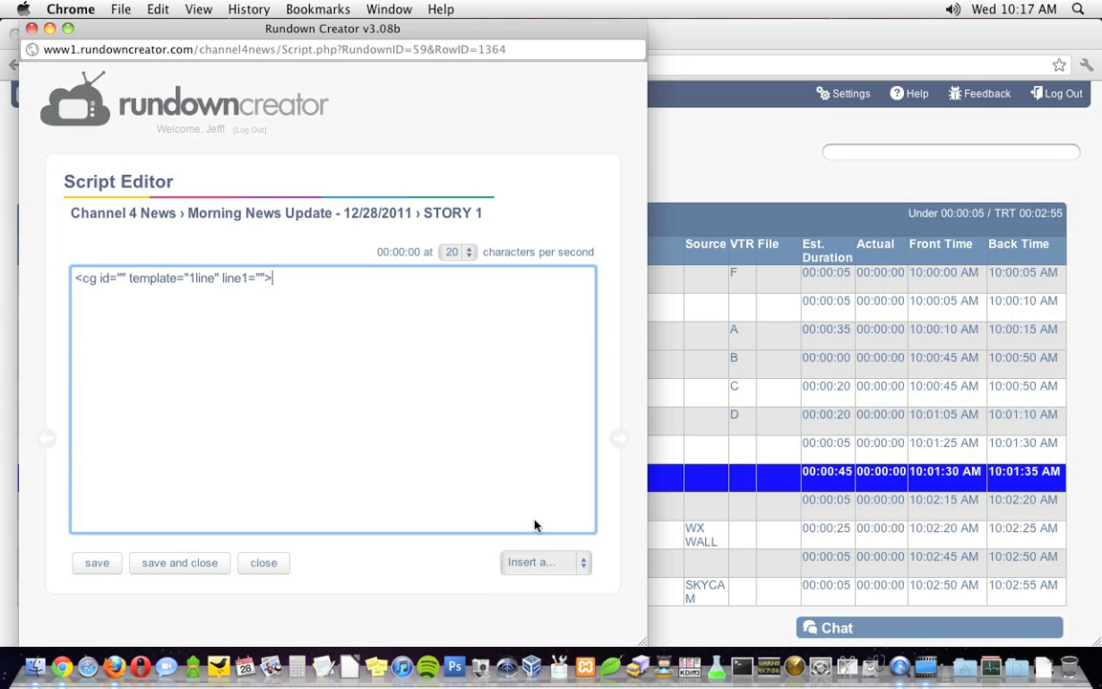
{"action": "key", "text": "super+a"}
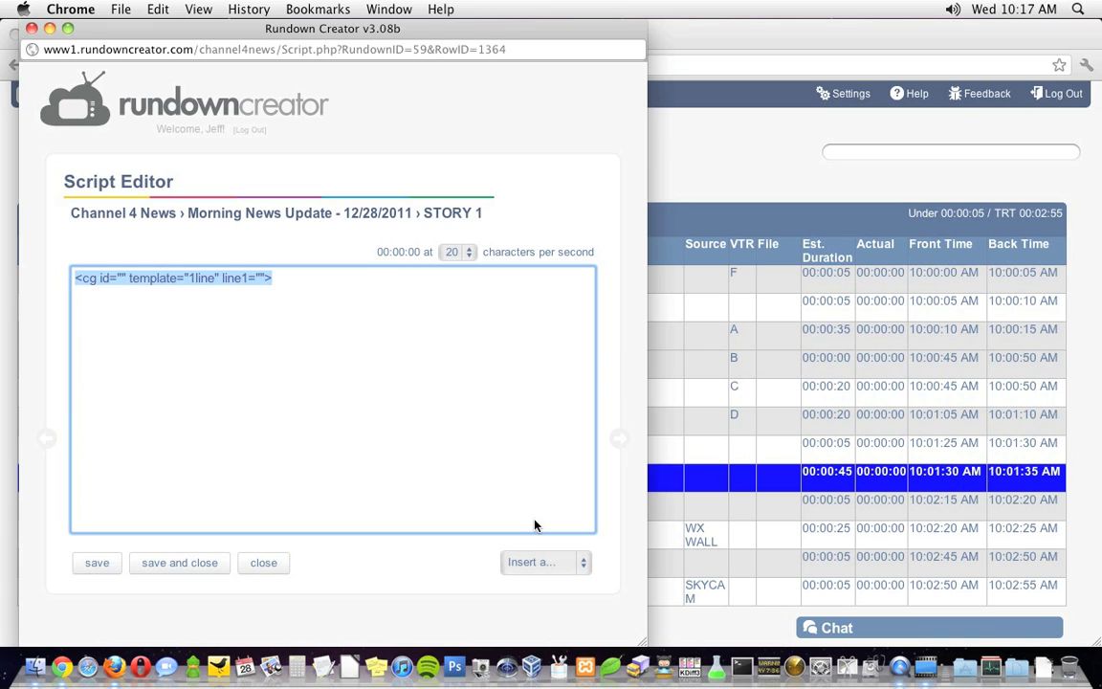
{"action": "key", "text": "BackSpace"}
{"action": "type", "text": "[USE THE WIDE SHOT]"}
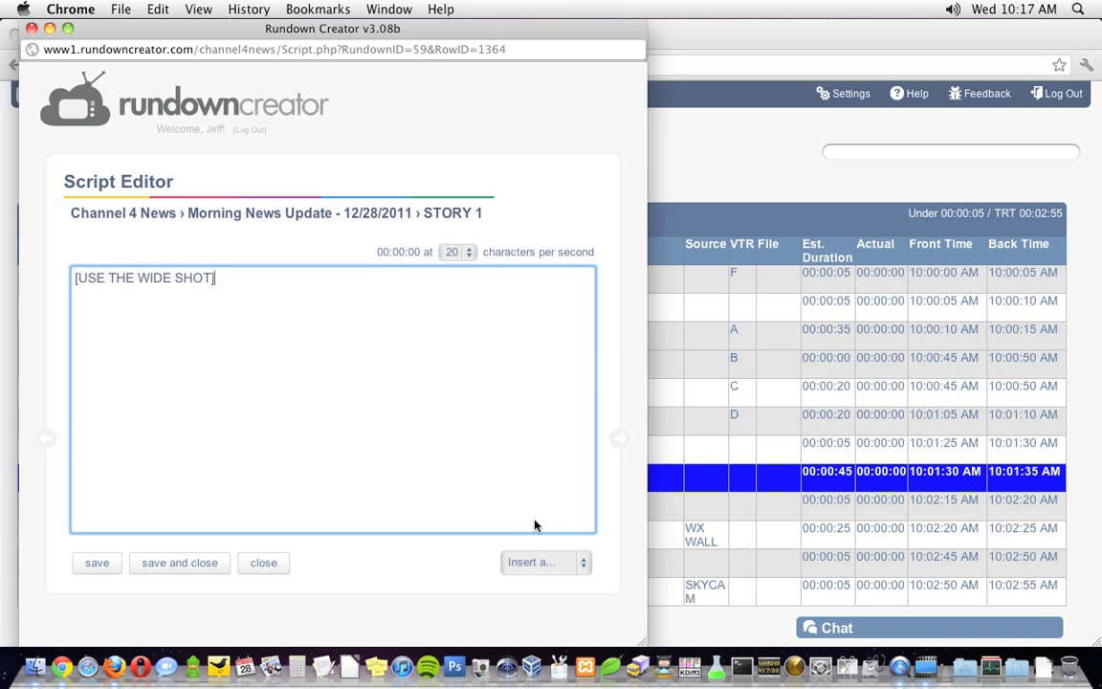
{"action": "key", "text": "super+a"}
{"action": "key", "text": "BackSpace"}
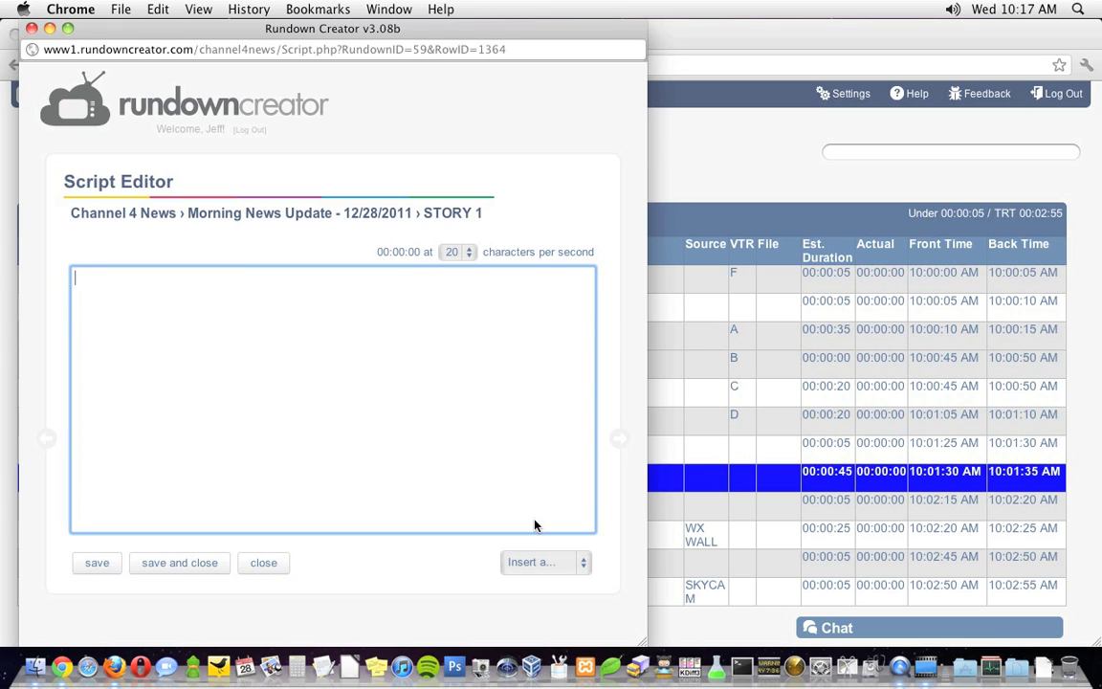
{"action": "left_click", "coordinate": [567, 571]}
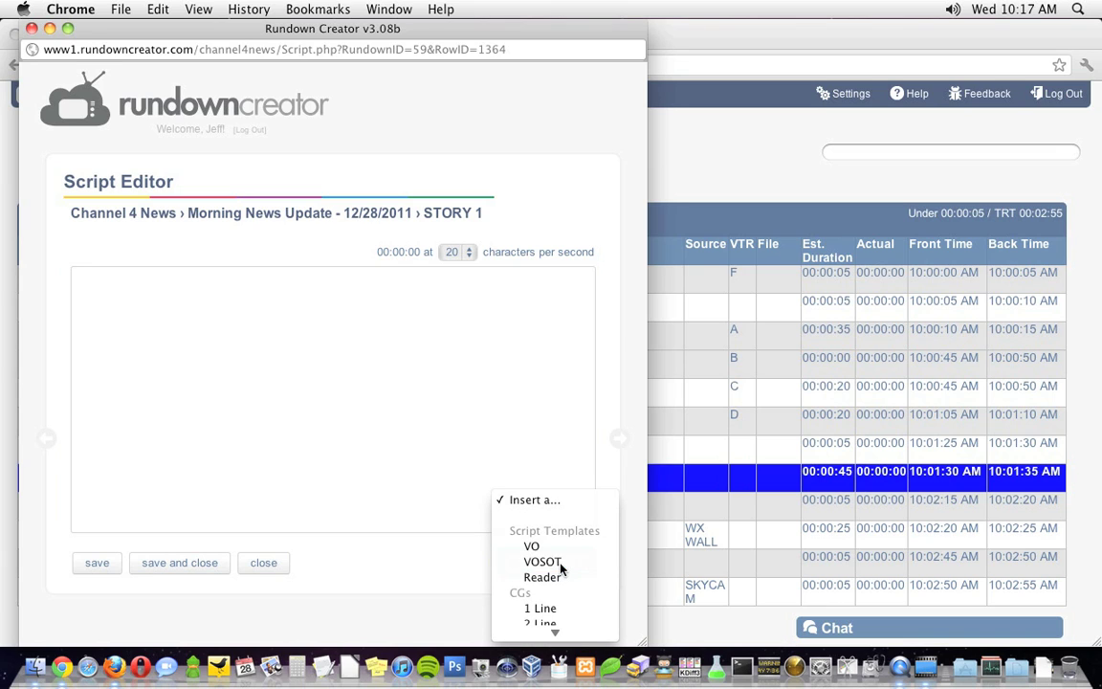
Insert the VOSOT template, set the anchor's talent code, and write the intro and first VO line.
{"action": "left_click", "coordinate": [561, 569]}
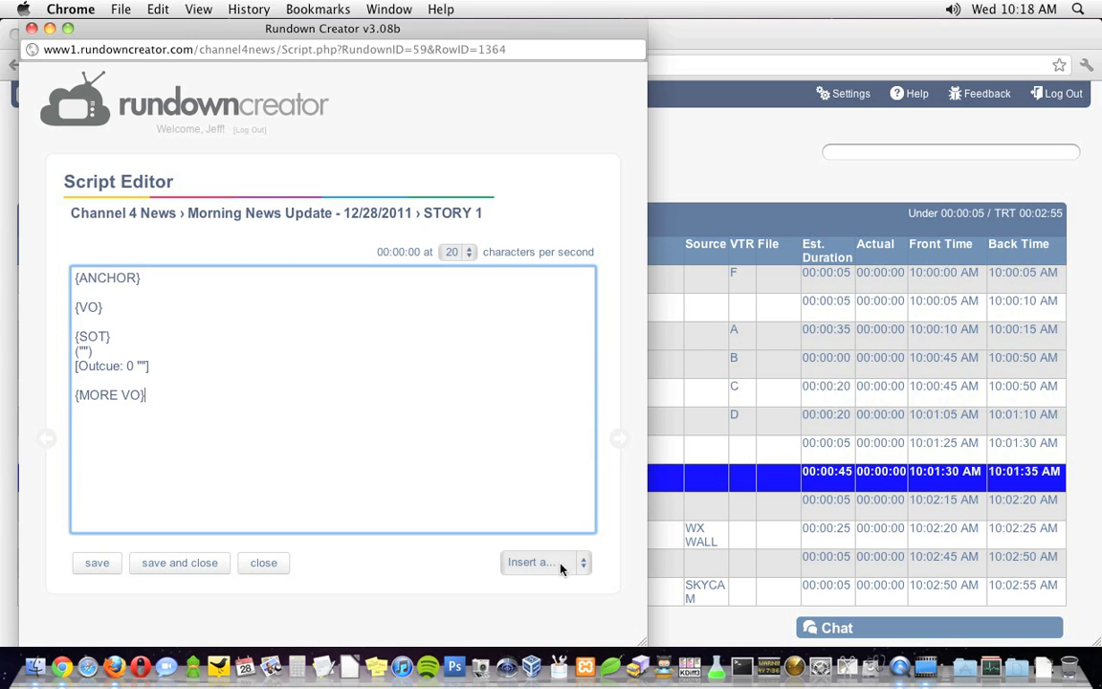
{"action": "double_click", "coordinate": [105, 277]}
{"action": "type", "text": "ROB"}
{"action": "key", "text": "Down"}
{"action": "type", "text": "MORE THAN FOUR-HUNDRED WOMEN PARTICIPATED IN THE FIRST ROUND OF AUDITIONS TODAY TO LAND A SPOT ON THE CHARGER GIRLS ROSTER."}
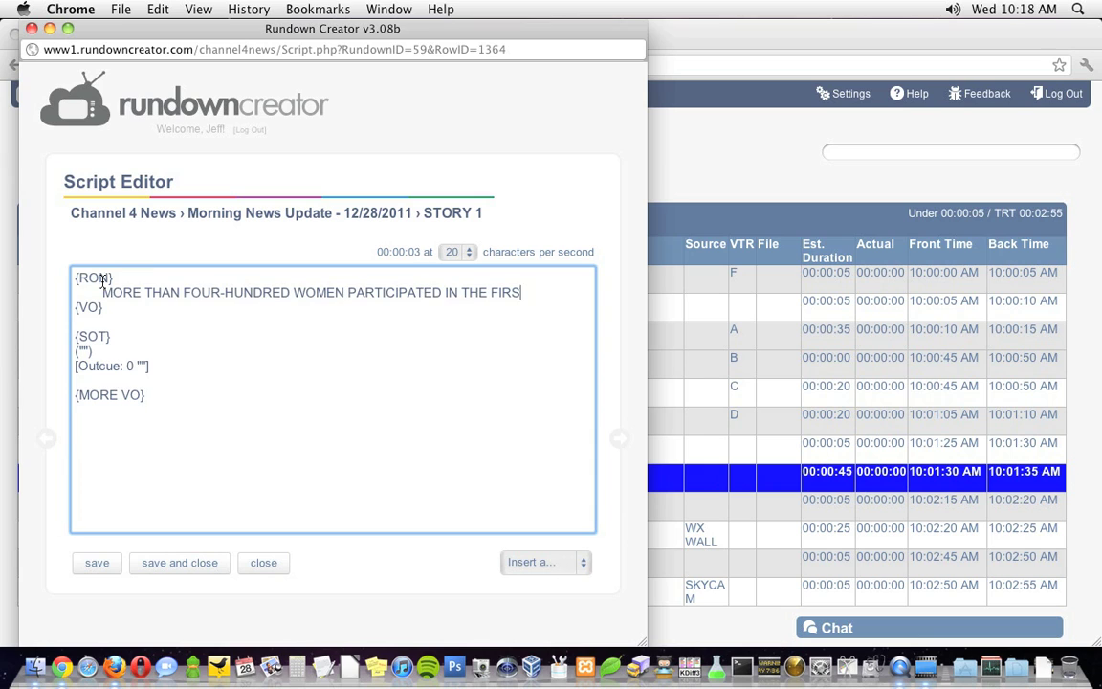
{"action": "key", "text": "Down"}
{"action": "key", "text": "Down"}
{"action": "type", "text": "THE WOMEN ALL LEARNED THE SAME CHOREOGRAPHED ROUTINE, AND PERFORMED IT IN FRONT OF THE JUDGES."}
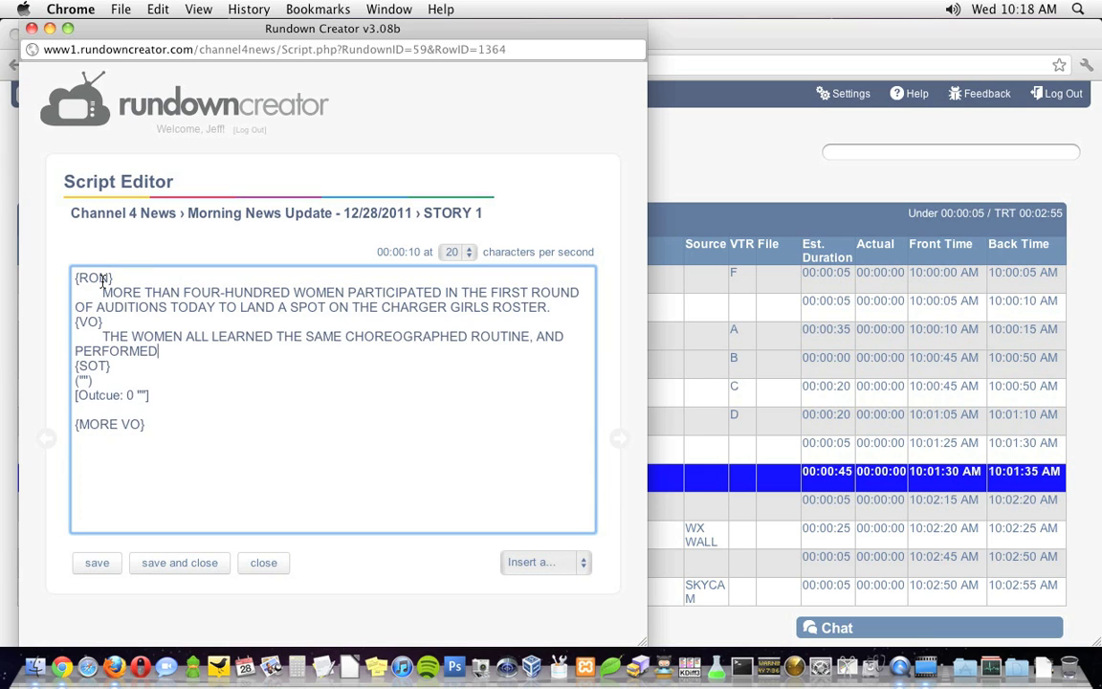
Add VO lines on narrowing to about 200 and the director, then the 'complete package' SOT quote.
{"action": "key", "text": "Return"}
{"action": "type", "text": "THEIR JOB IS TO NARROW DOWN THE CROWD TO ABOUT 200 IN THE FIRST ROUND."}
{"action": "key", "text": "Return"}
{"action": "type", "text": "THE CHARGER GIRLS DIRECTOR DESCRIBES WHAT THEY'RE LOOKING FOR."}
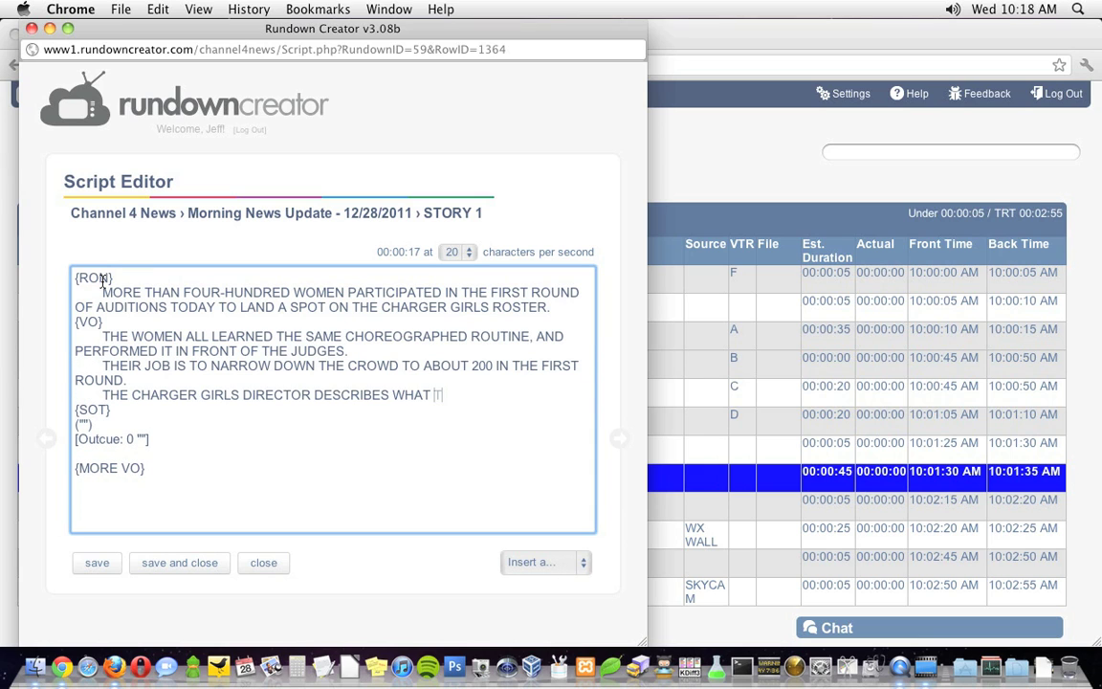
{"action": "key", "text": "Down"}
{"action": "key", "text": "Down"}
{"action": "key", "text": "Left"}
{"action": "key", "text": "Left"}
{"action": "type", "text": "The complete package.  I know it's a little cliche to say that, but these, we're looking for girls with dance and cheer backgrounds, uh entertainers that can perform.  We looked a lot for crowd appeal and s"}
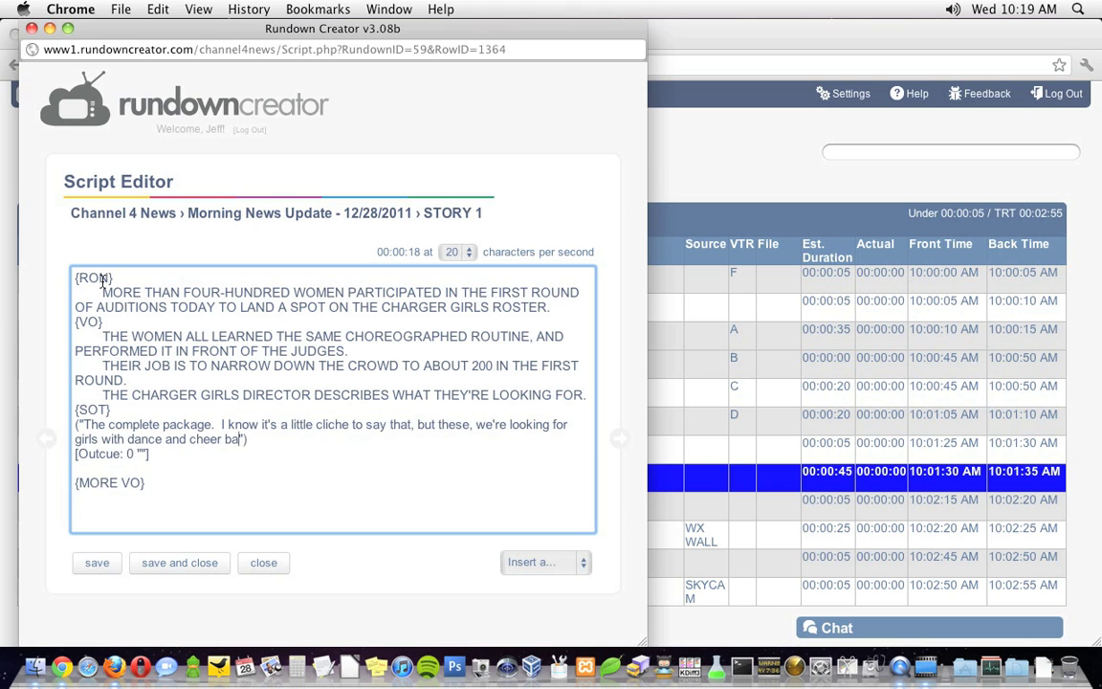
{"action": "type", "text": "howmanship in this first phase."}
Set the outcue to 10"...this first phase and write MORE VO about Thursday's final round and 28 women.
{"action": "left_click", "coordinate": [142, 460]}
{"action": "type", "text": "10\""}
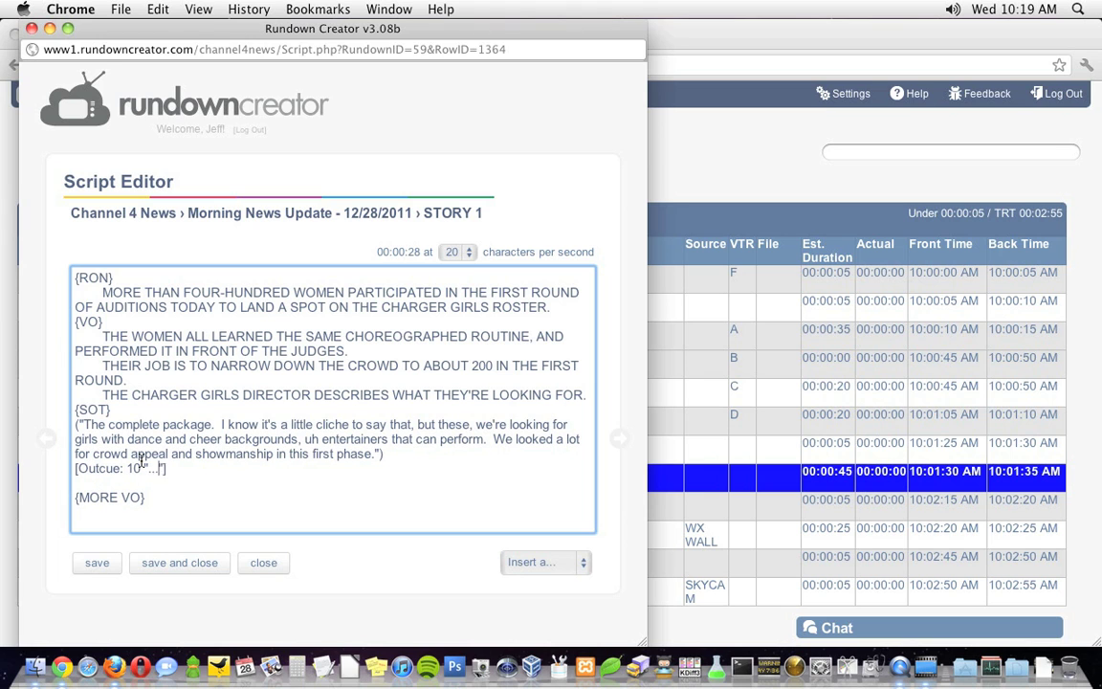
{"action": "type", "text": "...this first phase"}
{"action": "key", "text": "Down"}
{"action": "key", "text": "Down"}
{"action": "key", "text": "End"}
{"action": "key", "text": "Return"}
{"action": "type", "text": "THE FINAL ROUND OF AUDITIONS IS ON THURSDAY."}
{"action": "key", "text": "Return"}
{"action": "type", "text": "FROM THAT, THE JUDGES WILL PICK 28 WOMEN TO BECOME CHARGER GIRLS."}
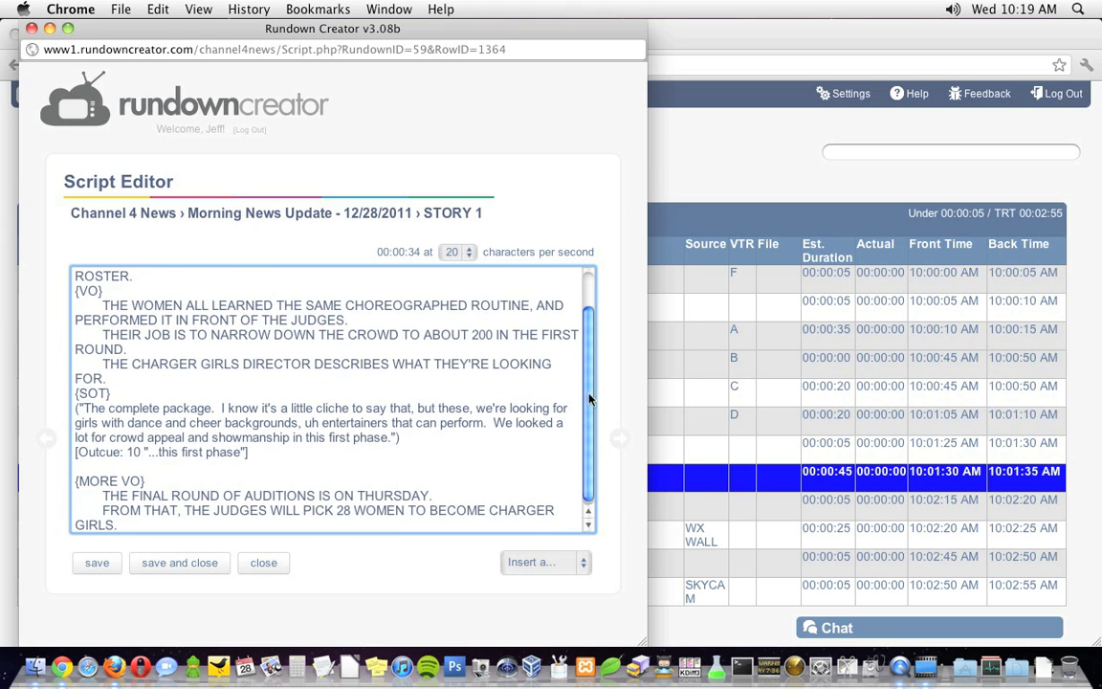
{"action": "scroll", "coordinate": [588, 322], "scroll_direction": "up", "scroll_amount": 3}
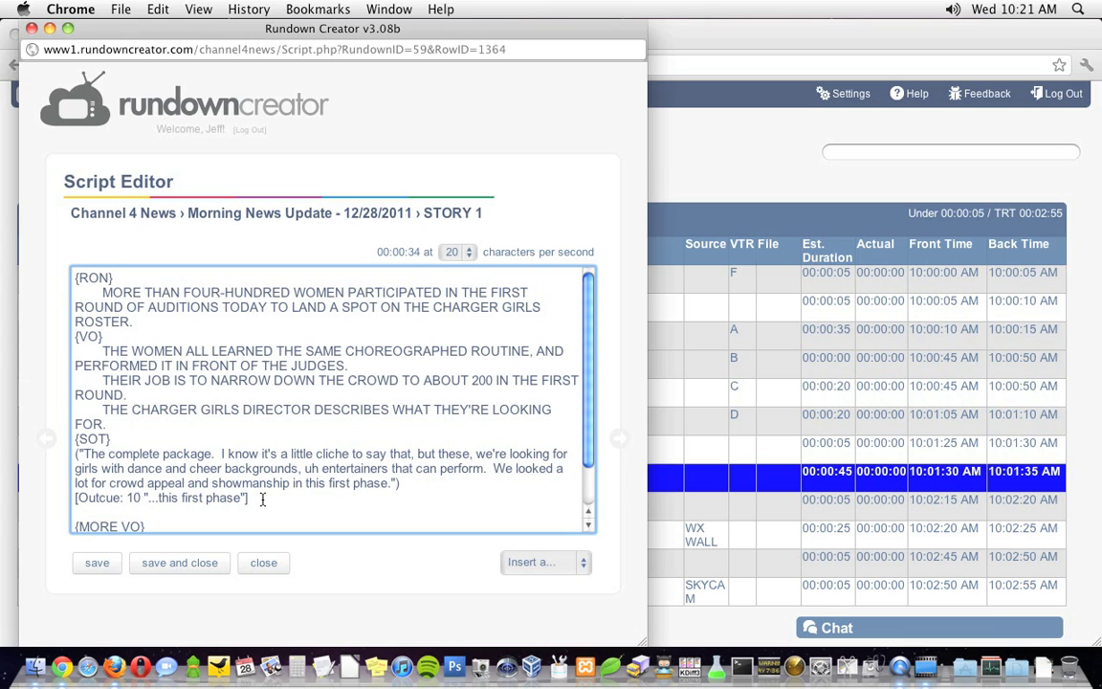
Test the read-time counter with [10] and [1:30] cue lines, then delete both cues.
{"action": "type", "text": "[10"}
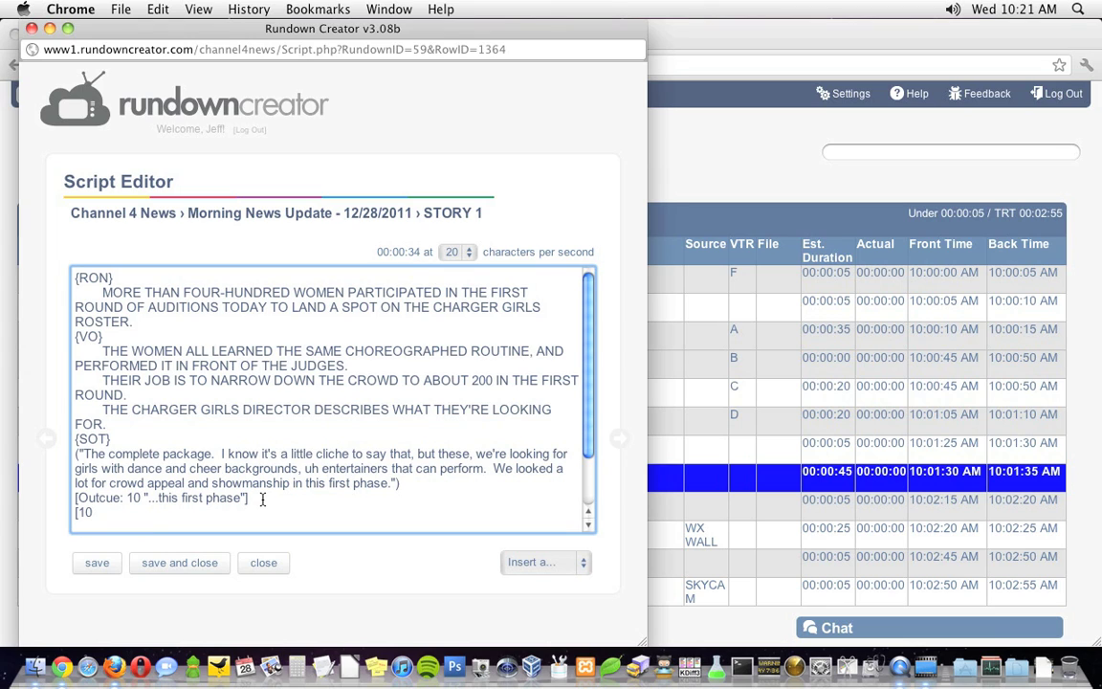
{"action": "type", "text": "]"}
{"action": "key", "text": "Return"}
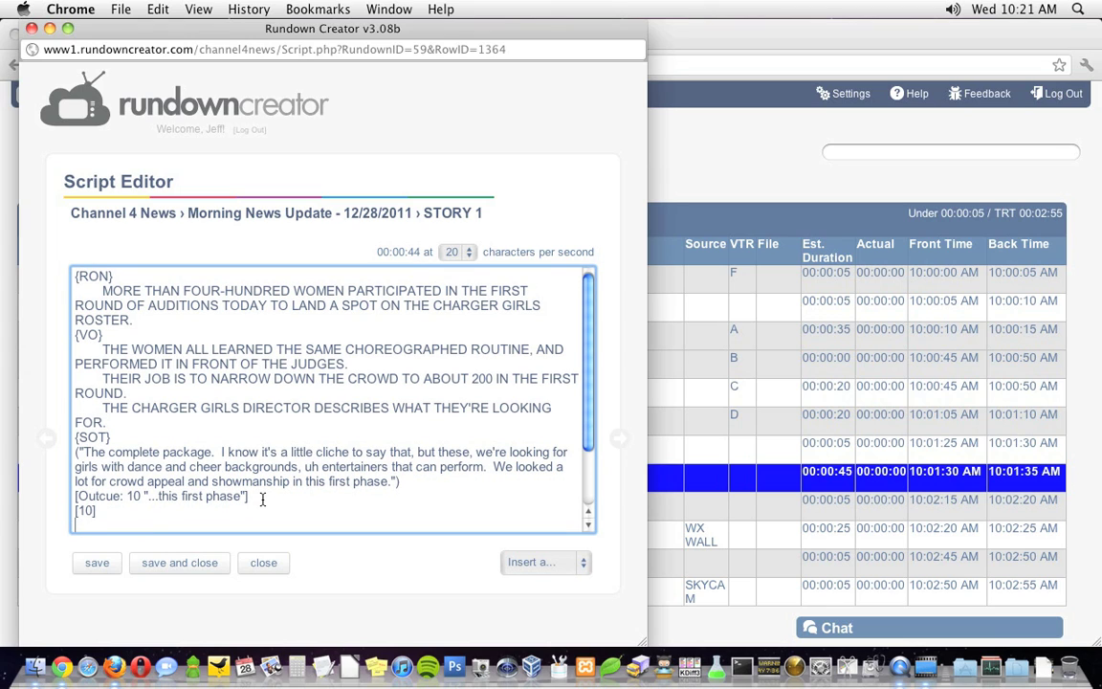
{"action": "type", "text": "[1:30]"}
{"action": "key", "text": "shift+Up"}
{"action": "key", "text": "shift+Left"}
{"action": "key", "text": "shift+Left"}
{"action": "key", "text": "shift+Left"}
{"action": "key", "text": "shift+Left"}
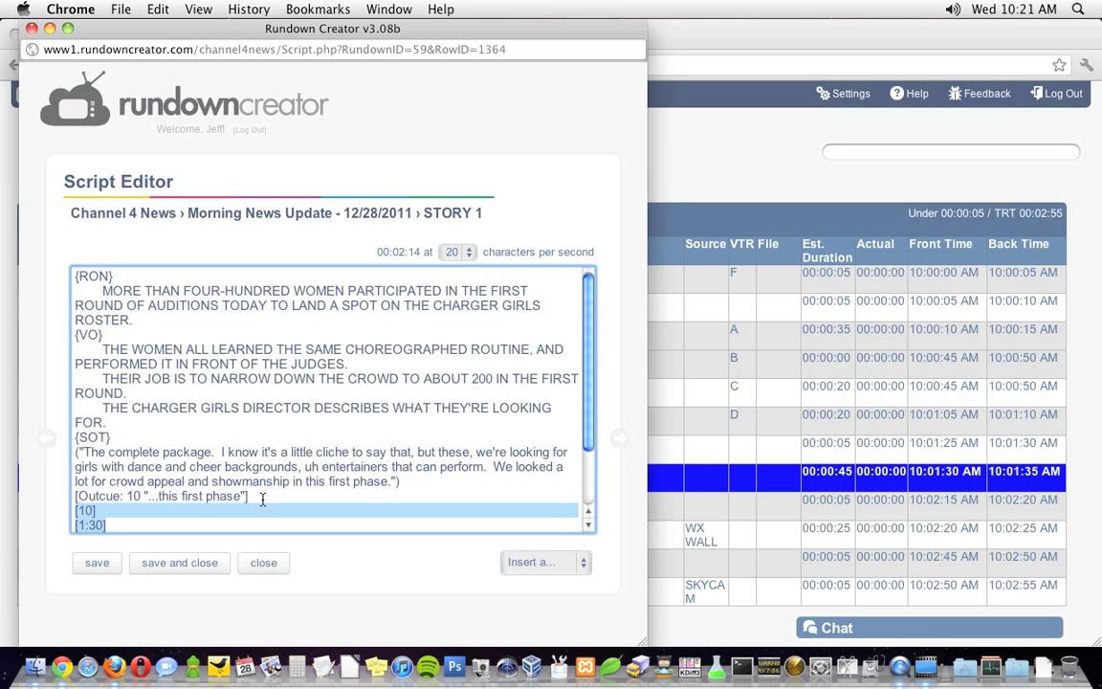
{"action": "key", "text": "BackSpace"}
{"action": "type", "text": "{MORE VO} \tTHE FINAL ROUND OF AUDITIONS IS ON THURSDAY. \tFROM THAT, THE JUDGES WILL PICK 28 WOMEN TO BECOME CHARGER GIRLS."}
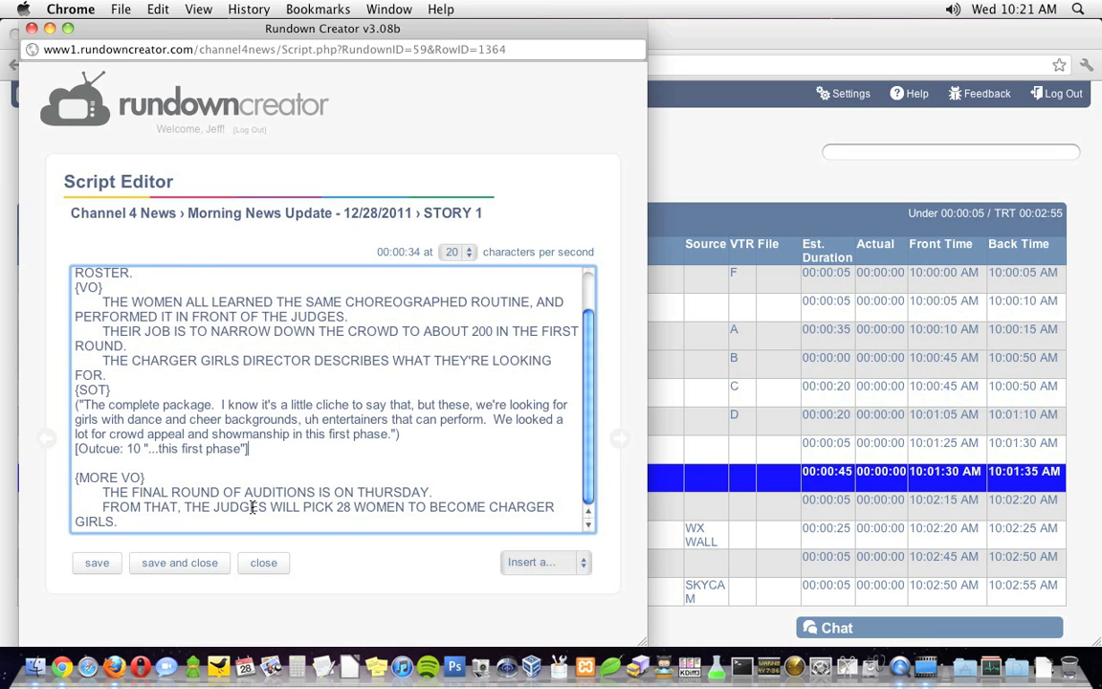
Save STORY 1 at 00:00:34, check its time in the rundown, and advance to the next story.
{"action": "left_click", "coordinate": [98, 563]}
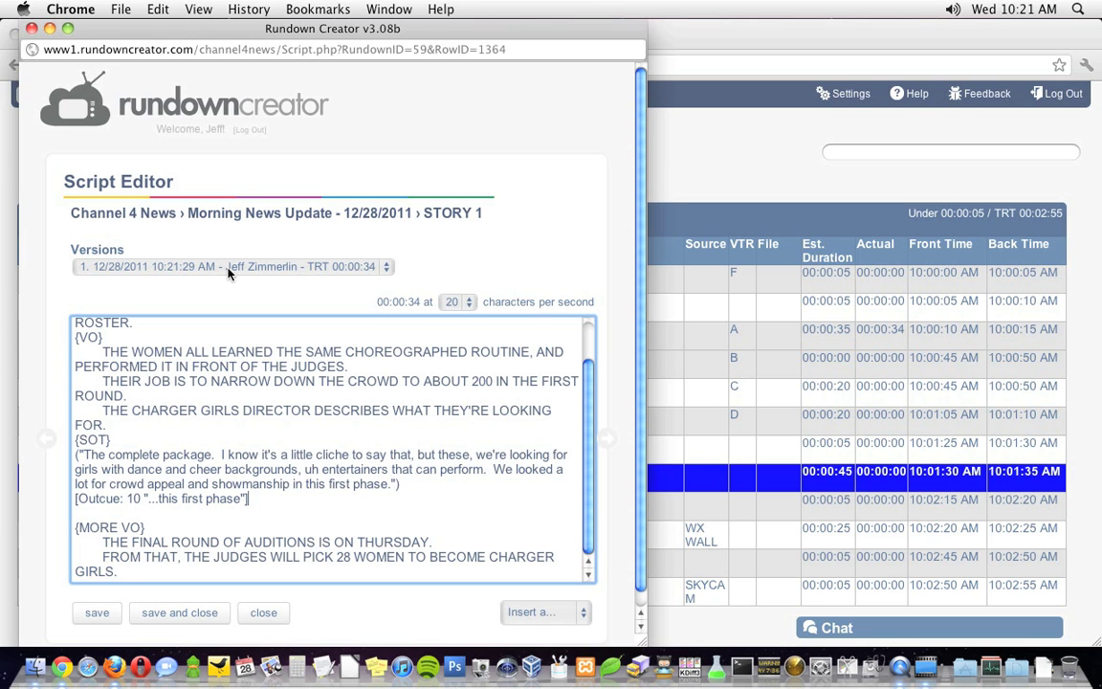
{"action": "left_click_drag", "start_coordinate": [350, 28], "coordinate": [592, 29]}
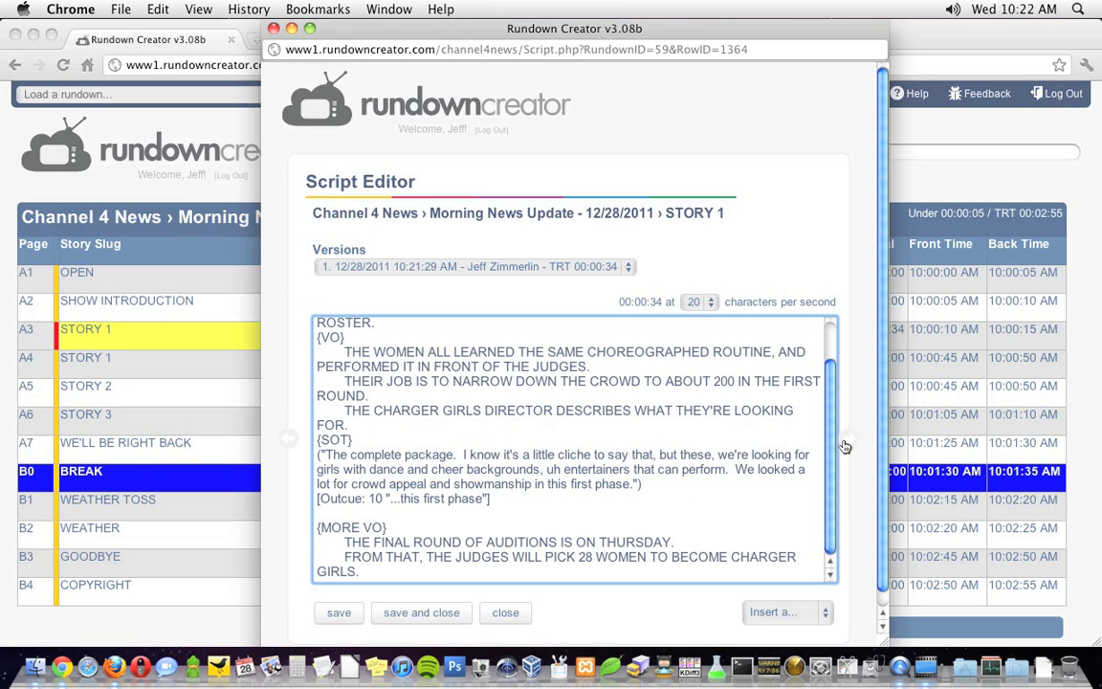
{"action": "left_click", "coordinate": [849, 442]}
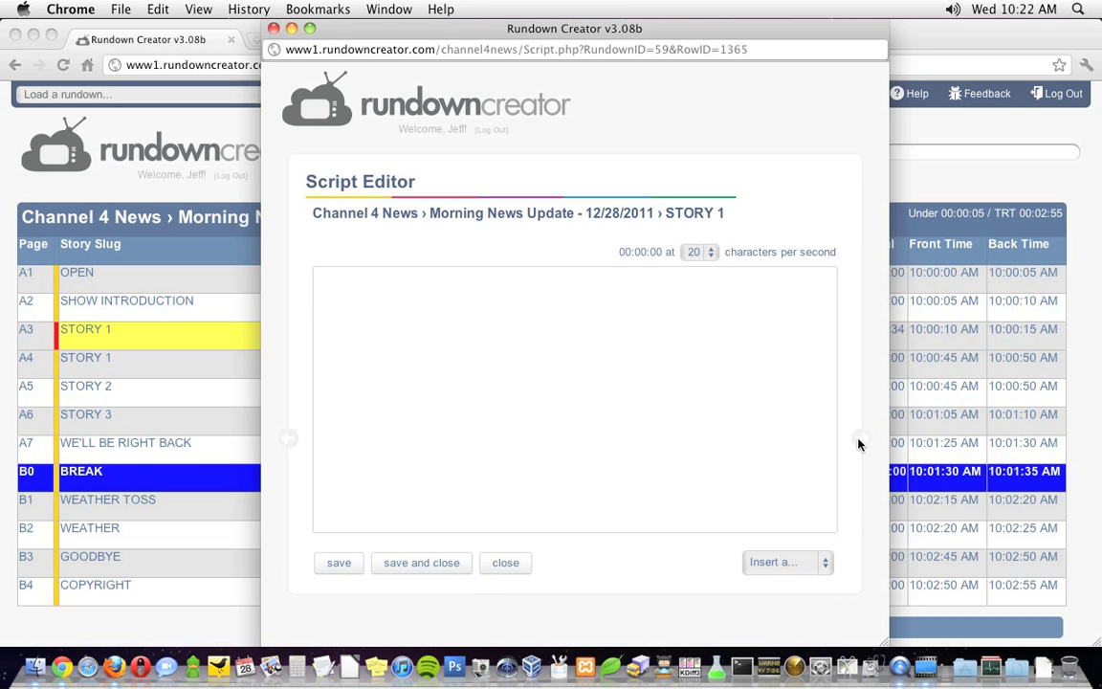
Write and save STORY 2's {RON} and {VO} script about La Canada Flintridge bracing for rain damage.
{"action": "left_click", "coordinate": [858, 443]}
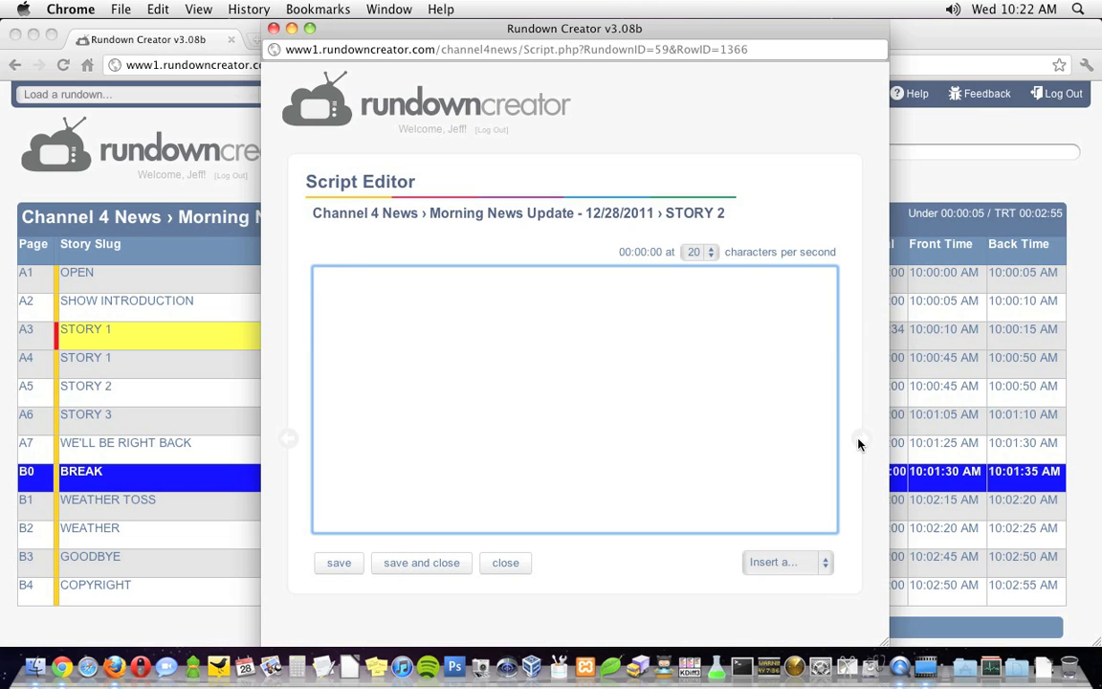
{"action": "type", "text": "{RON}"}
{"action": "key", "text": "Return"}
{"action": "type", "text": "TONIGHT PEOPLE WHO LIVE IN THE LA CANADA FLINTRIDGE AREA ARE BRACING FOR THE POSSIBILITY OF ANOTHER MUD"}
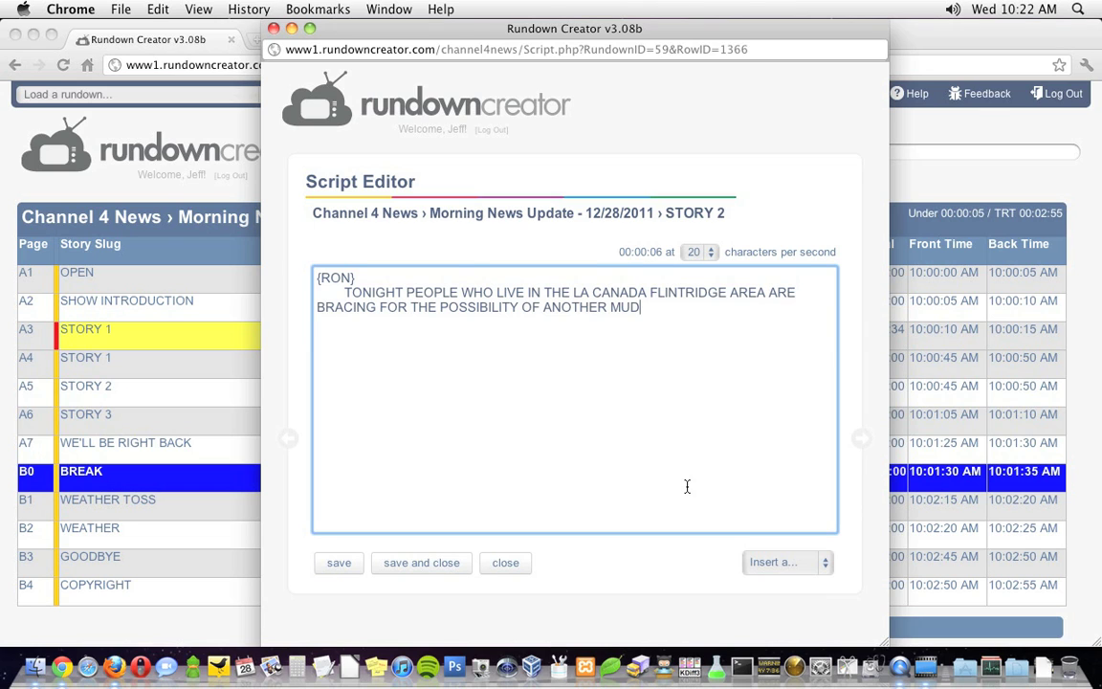
{"action": "type", "text": "SLIDE."}
{"action": "key", "text": "Return"}
{"action": "type", "text": "{VO}"}
{"action": "key", "text": "Return"}
{"action": "type", "text": "LAST YEAR, SEVERAL HOMES WERE DAMAGED WHEN HEAVY RAIN CAUSED FIRE-DAMAGED LAND TO GIVE WAY IN T"}
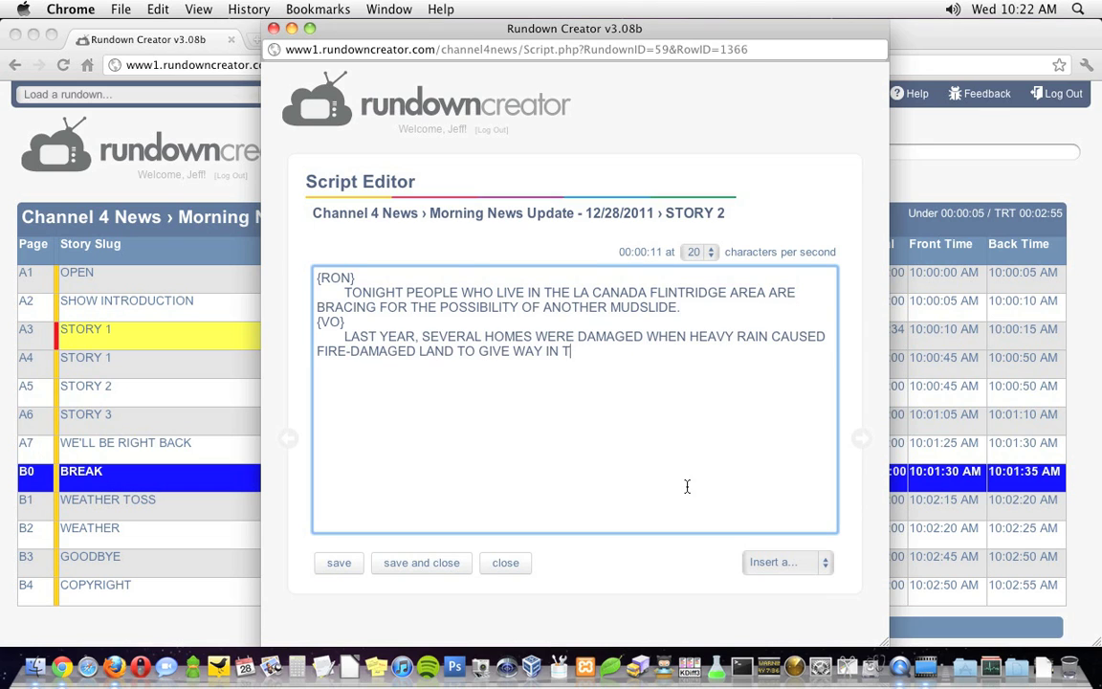
{"action": "type", "text": "HAT NEIGHBORHOOD."}
{"action": "key", "text": "Return"}
{"action": "type", "text": "NOW, OVERNIGHT RAIN IS PROMPTING NEW FEARS THAT THE SAME THING COULD HAPPEN."}
{"action": "key", "text": "Return"}
{"action": "type", "text": "THREE MORE INCHES OF RAIN COULD COME BEFORE TOMORR"}
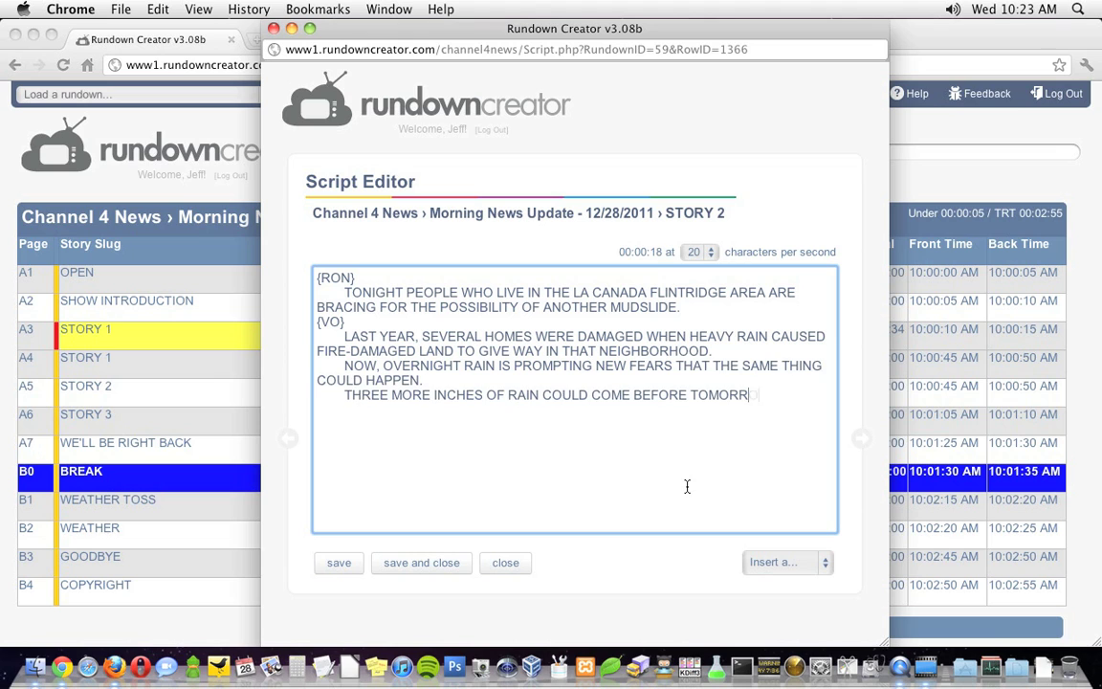
{"action": "type", "text": "OW NIGHT, AND AN EVEN STRONGER STORM SYSTEM IS SET TO ARRIVE TUESDAY OR WEDNESDAY."}
{"action": "left_click", "coordinate": [340, 566]}
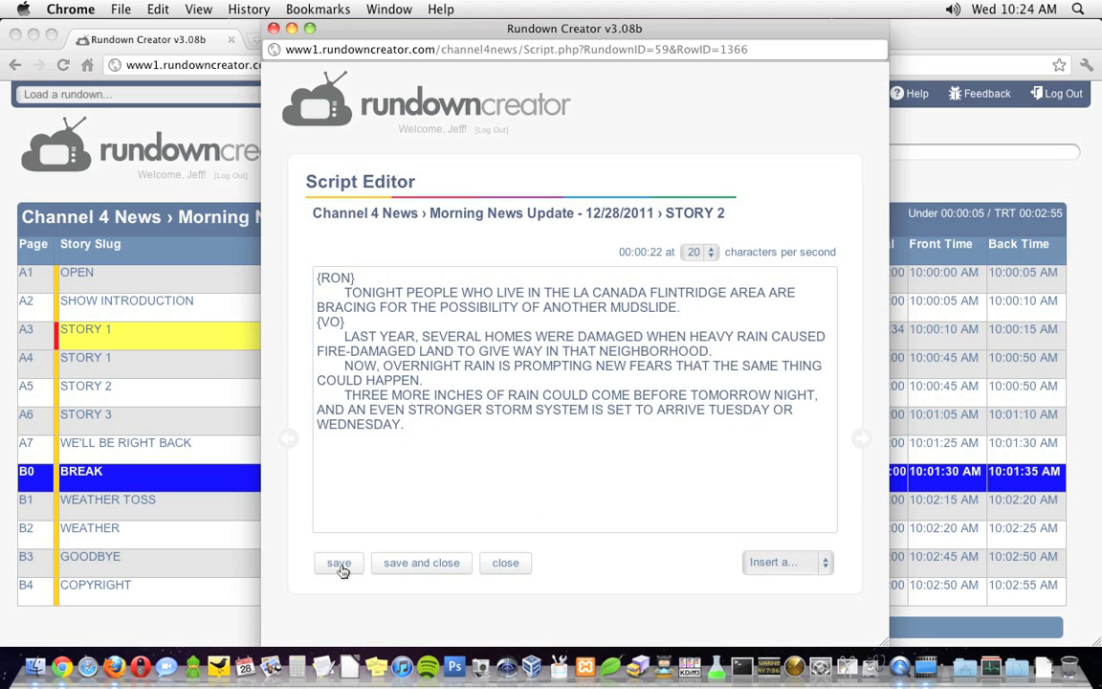
Write and save STORY 3's {RON} and {VO} script about the A-T-and-T router mistake crippling D-M-V offices.
{"action": "key", "text": "ctrl+Down"}
{"action": "type", "text": "{RON}"}
{"action": "key", "text": "Return"}
{"action": "type", "text": "THE D-M-V SAYS A MISTAKE BY A-T-AND-T CRIPPL"}
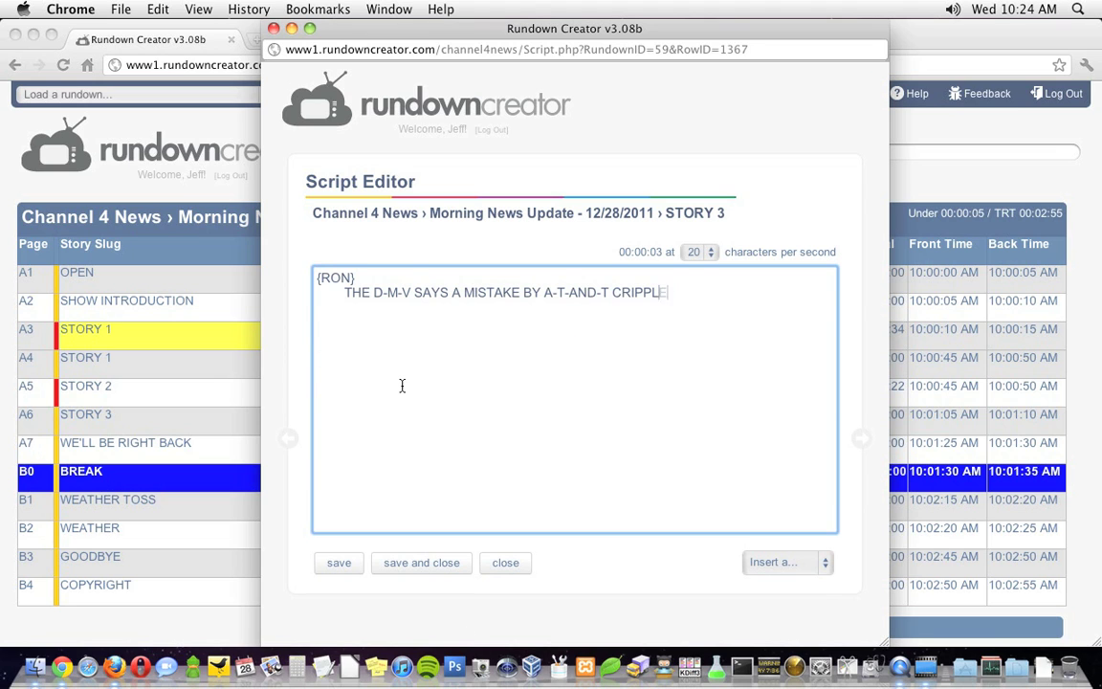
{"action": "type", "text": "ED OPERATIONS AT MANY OF THEIR OFFICES ACROSS THE STATE TODAY."}
{"action": "key", "text": "Return"}
{"action": "type", "text": "{VO}"}
{"action": "key", "text": "Return"}
{"action": "type", "text": "COMPUTERS AT D-M-V OFFICES WERE DOWN, SO DRIVERS HOPING TO RENEW THEIR LICENCES"}
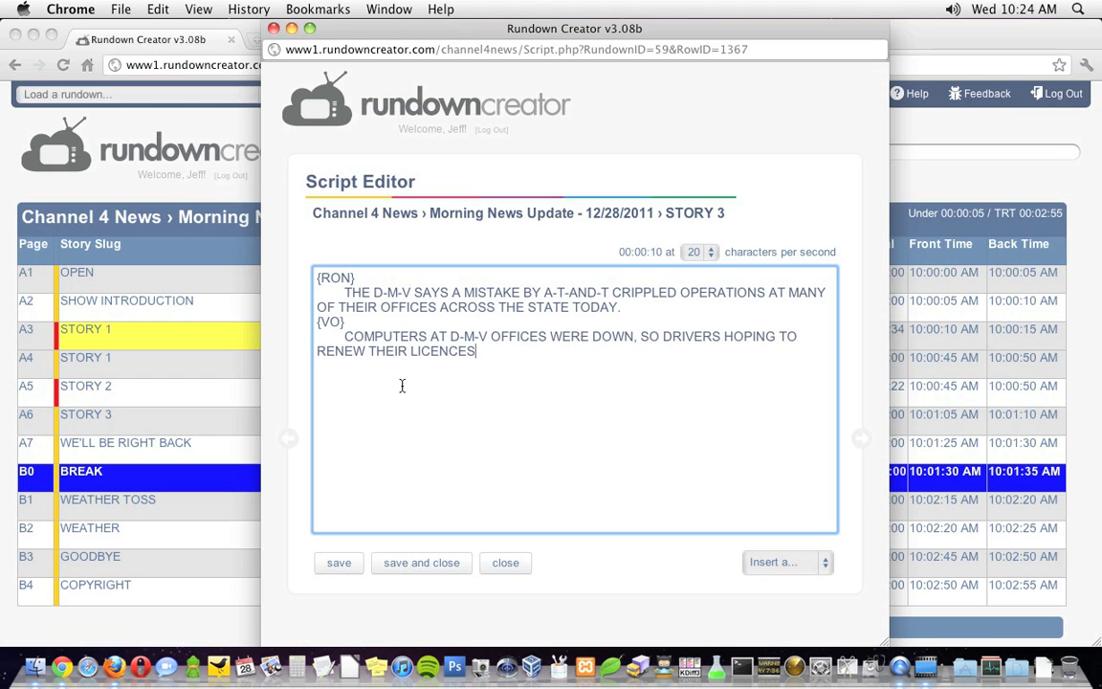
{"action": "type", "text": " OR GET THEIR VEHICLES REGISTERED WERE OUT OF LUCK."}
{"action": "key", "text": "Return"}
{"action": "type", "text": "ACCORDING TO A SPOKESPERSON FOR THE D-M-V, THE CAUSE WAS A ROUTER ISSUE."}
{"action": "key", "text": "Return"}
{"action": "type", "text": "A-T-AND-T APP"}
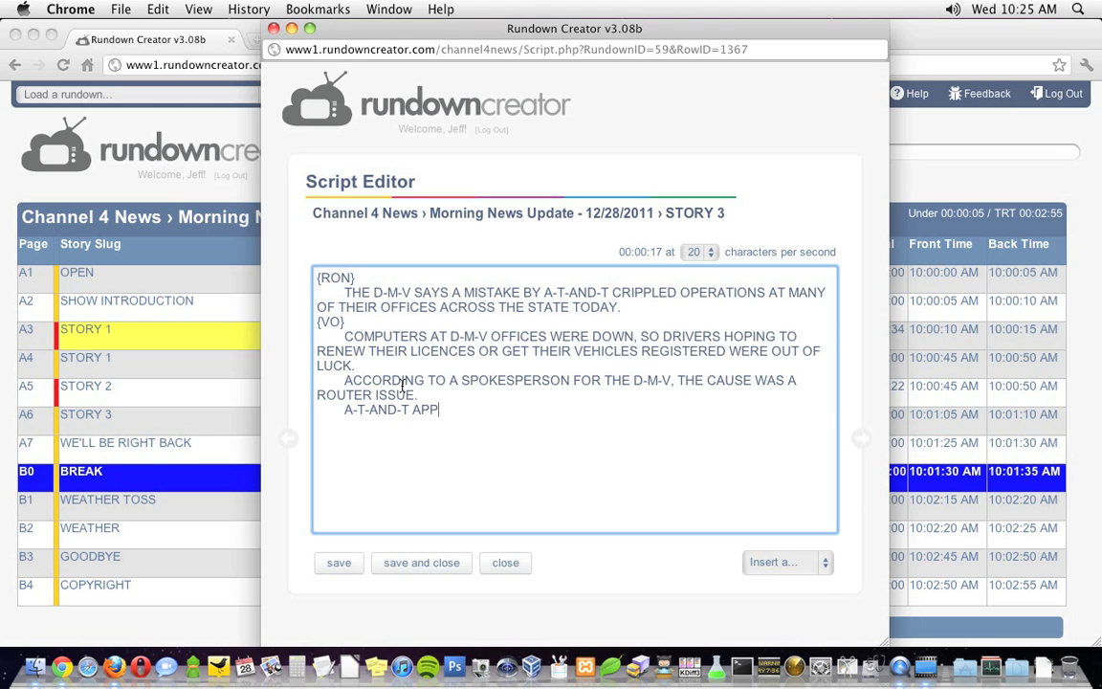
{"action": "type", "text": "ARENTLY DISCONNECTED SOMETHING THEY SHOULDN'T HAVE."}
{"action": "left_click", "coordinate": [338, 562]}
Write the SHOW INTRODUCTION: 'GOOD MORNING.', 'THE TIME IS ___.', 'I'M RON BURGUNDY.' and the news look-ahead.
{"action": "left_click", "coordinate": [505, 563]}
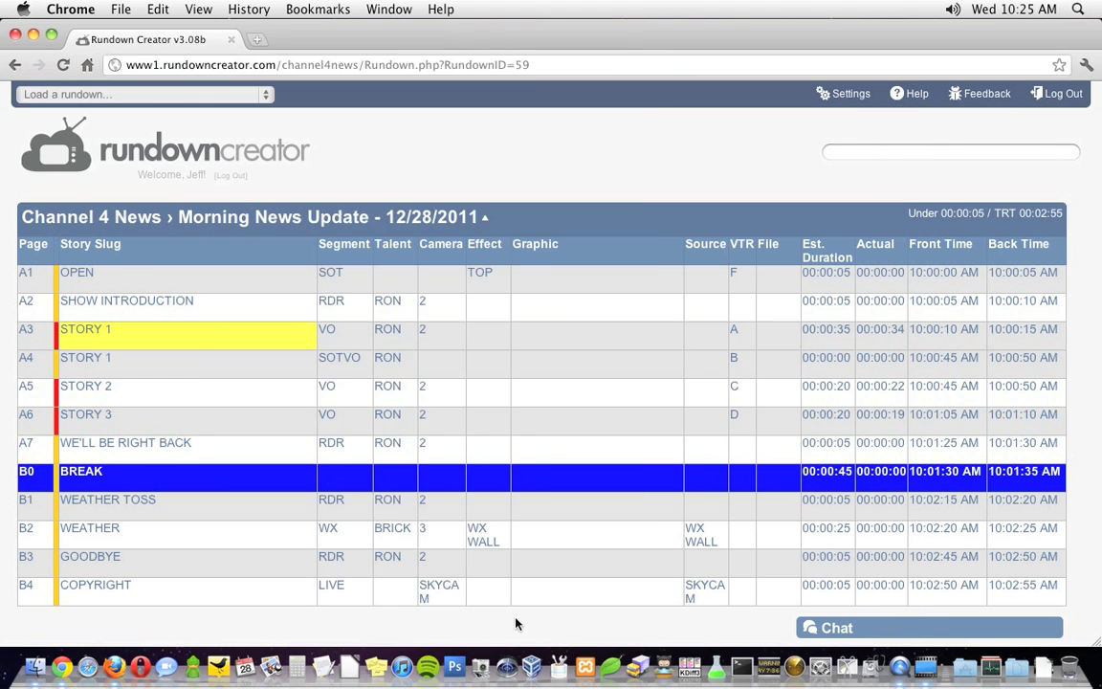
{"action": "left_click", "coordinate": [152, 306]}
{"action": "type", "text": "GOOD MORNING."}
{"action": "key", "text": "Return"}
{"action": "type", "text": "THE TIME IS ___."}
{"action": "key", "text": "Up"}
{"action": "key", "text": "End"}
{"action": "key", "text": "Return"}
{"action": "type", "text": "I'M RON BURGUNDY."}
{"action": "key", "text": "Down"}
{"action": "key", "text": "End"}
{"action": "key", "text": "Return"}
{"action": "type", "text": "HERE'S A LOOK AT WHAT'S MAKING NEWS THIS"}
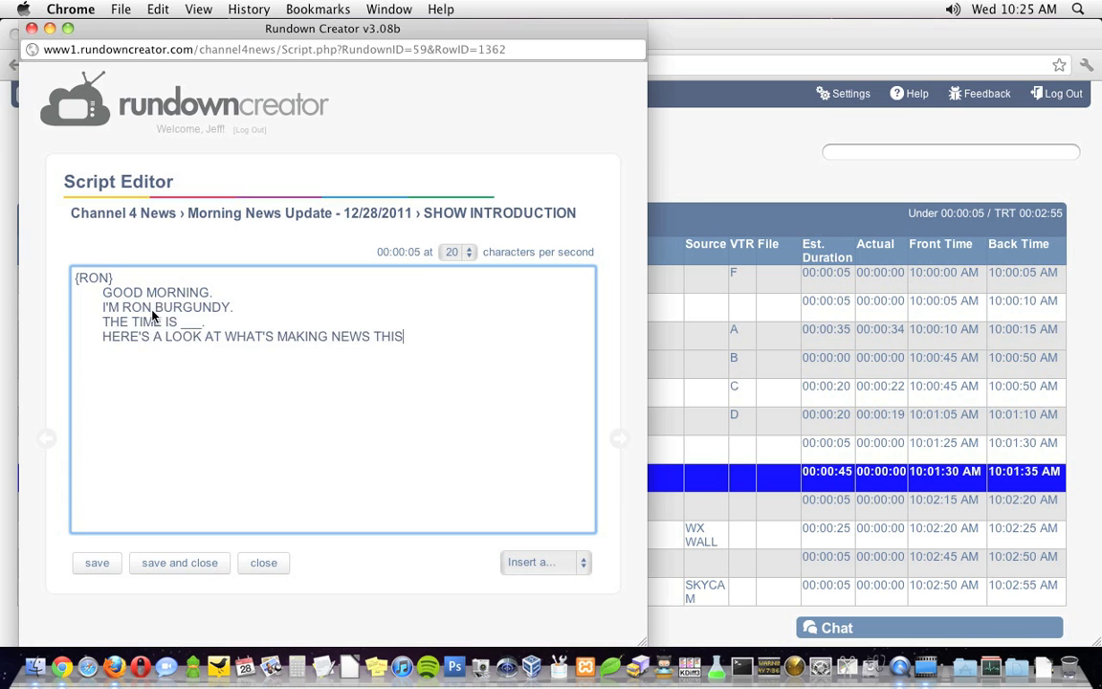
Script the sponsor-break tease, the 'BRICK.' weather toss, and the goodbye promising more news at six.
{"action": "type", "text": "{RON}"}
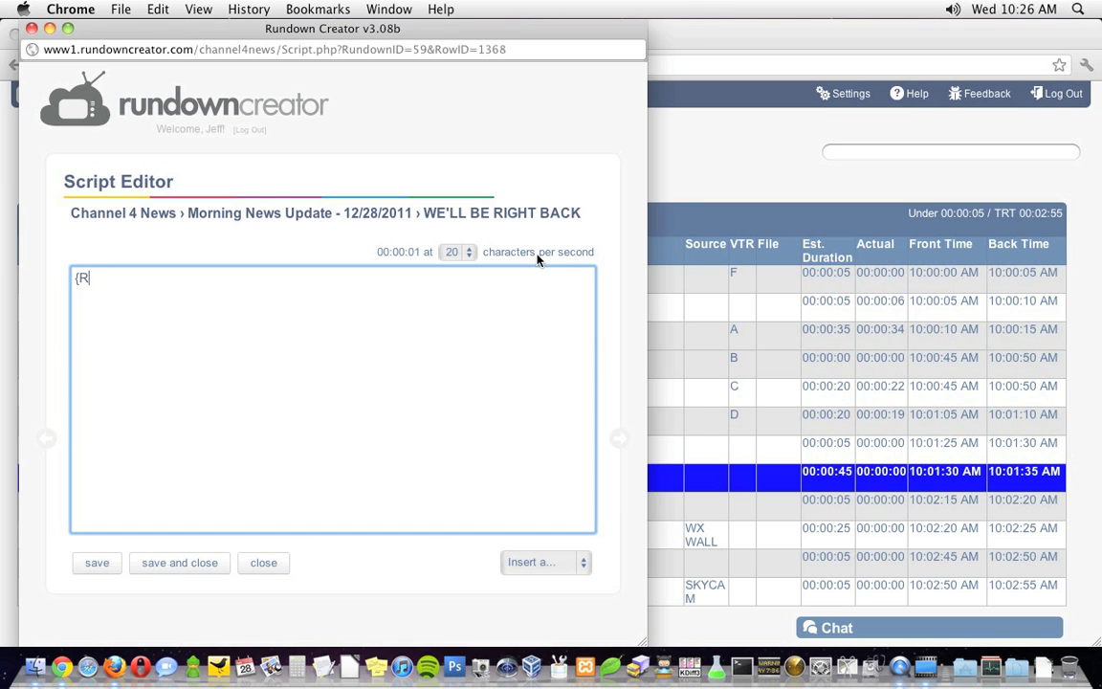
{"action": "key", "text": "Return"}
{"action": "type", "text": "WE'LL HAVE A LOOK AT YOUR WEATHER FORECAST"}
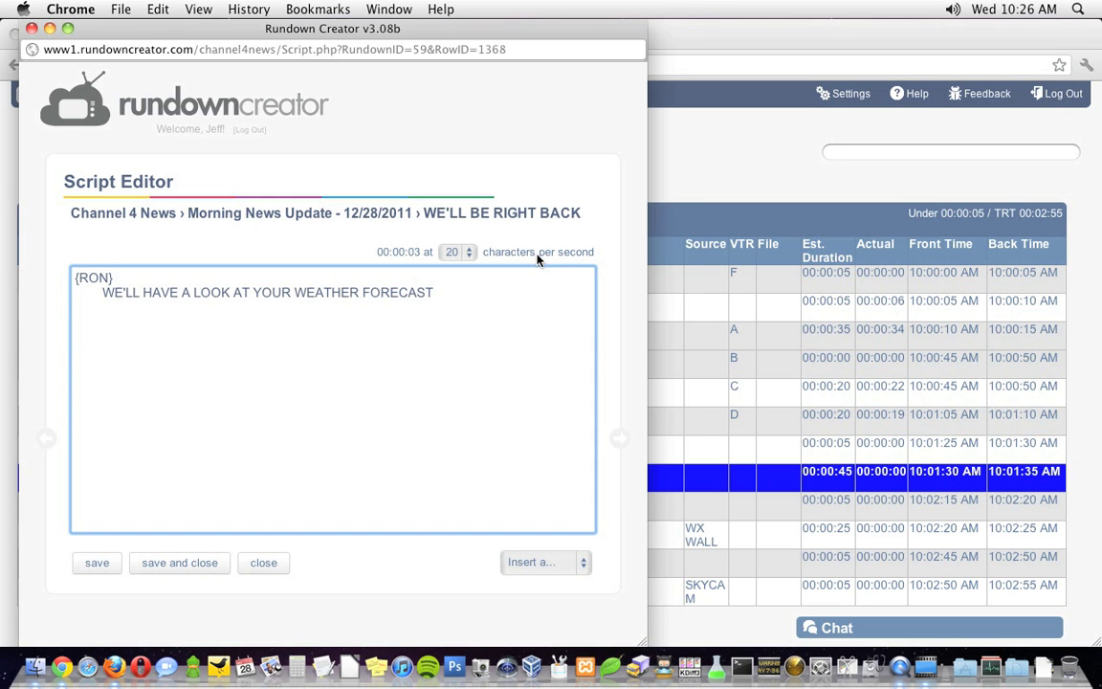
{"action": "type", "text": " AFTER THIS QUICK WORD FROM OUR SPONSORS."}
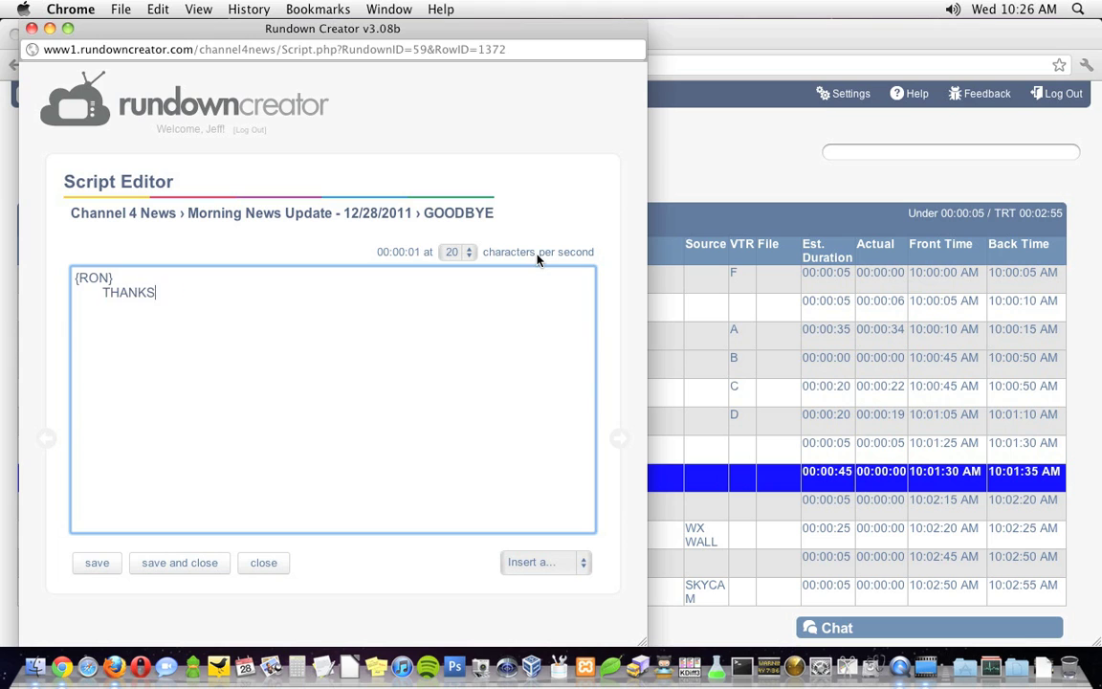
{"action": "type", "text": "BRICK."}
{"action": "key", "text": "Return"}
{"action": "type", "text": "THAT'S GONNA DO IT FOR US."}
{"action": "key", "text": "Return"}
{"action": "type", "text": "WE'LL HAVE MORE NEWS AT"}
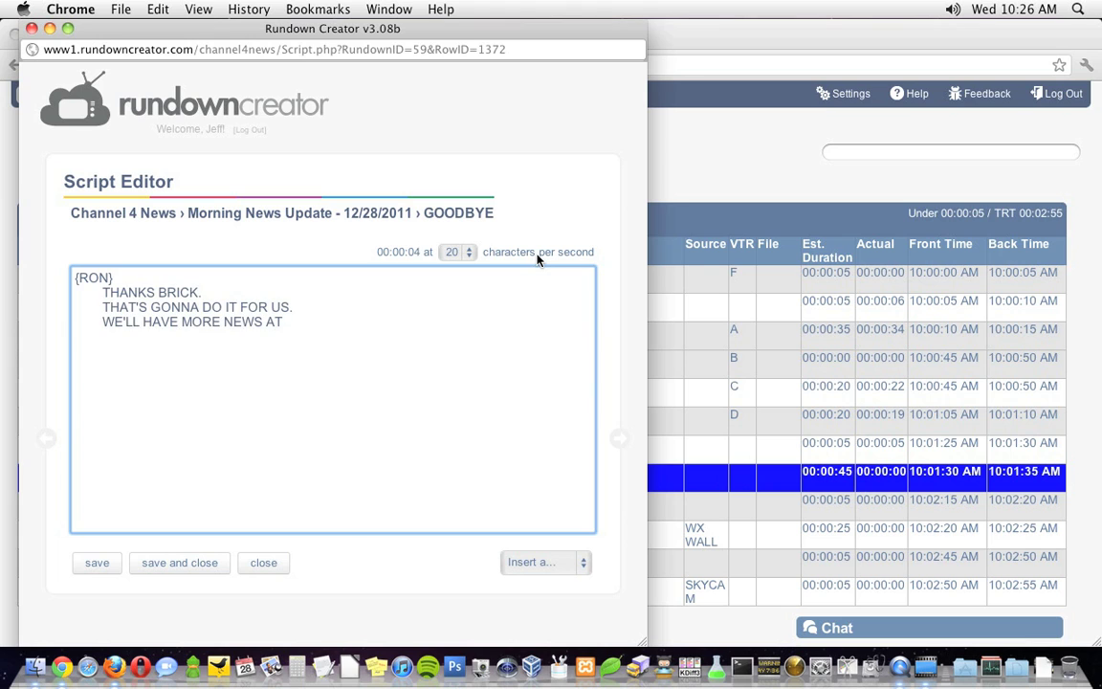
{"action": "type", "text": " SIX."}
{"action": "key", "text": "Return"}
{"action": "type", "text": "I HOPE YOU'LL JOIN US!"}
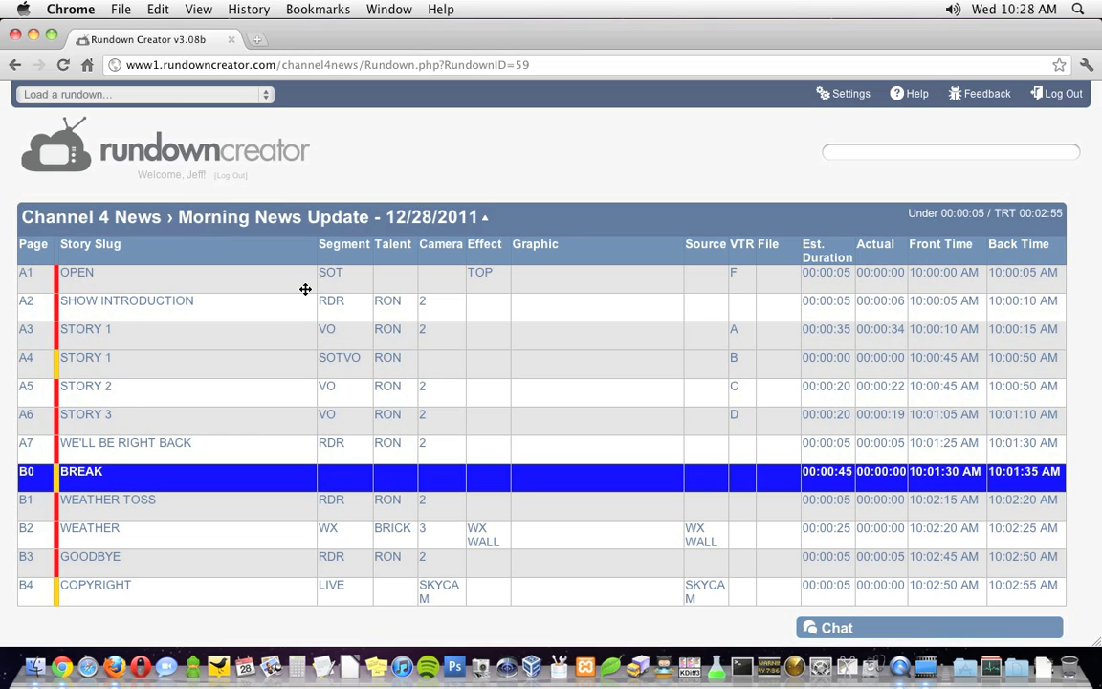
Freeze the Morning News Update rundown's page numbers, then bring it up in the teleprompter.
{"action": "left_click", "coordinate": [335, 220]}
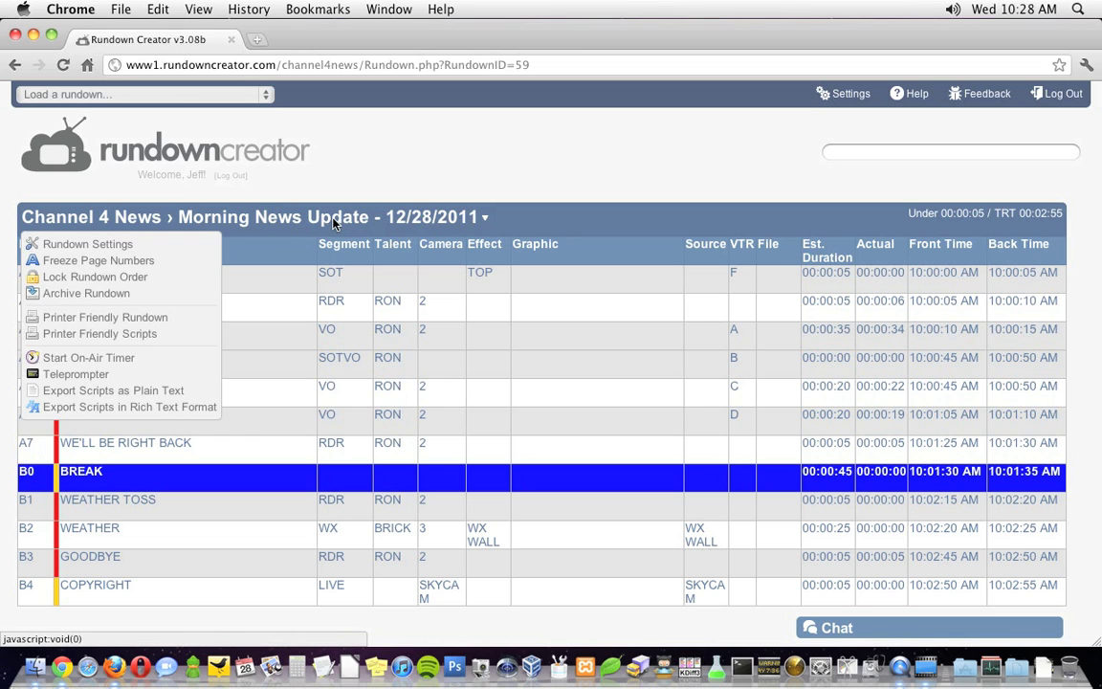
{"action": "left_click", "coordinate": [132, 262]}
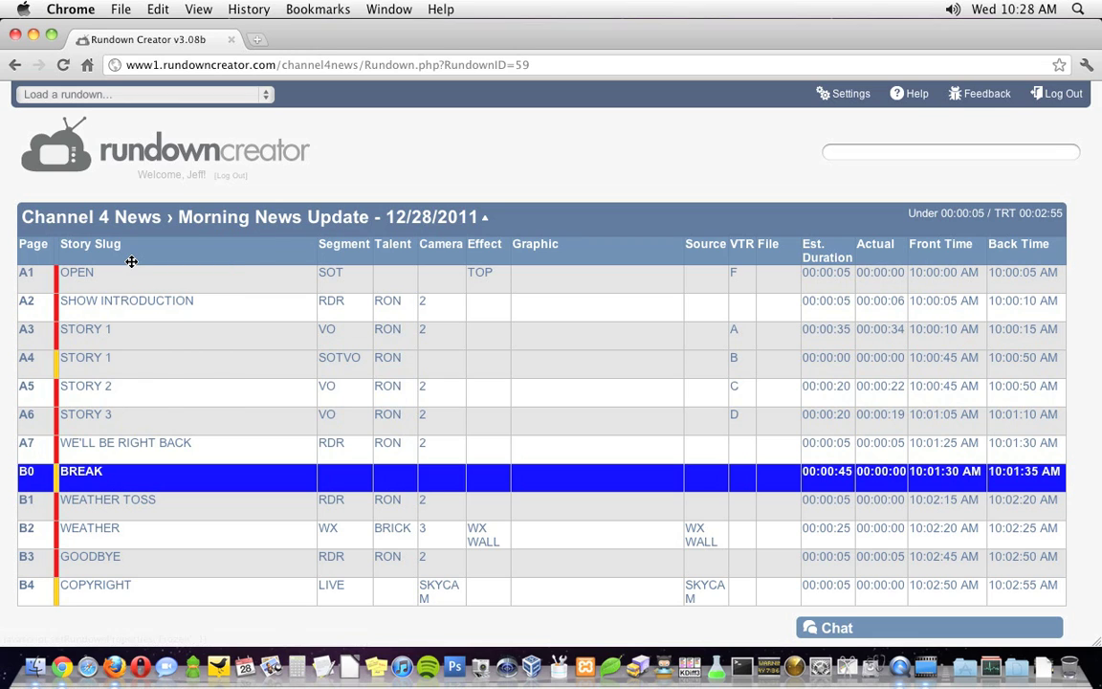
{"action": "left_click", "coordinate": [301, 217]}
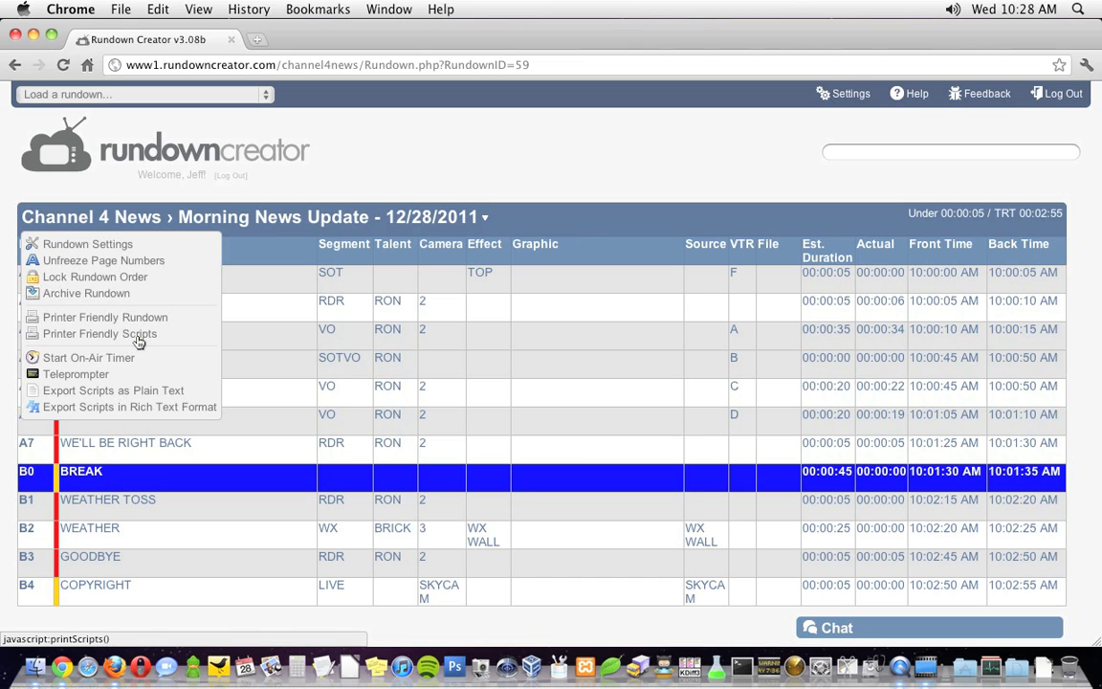
{"action": "left_click", "coordinate": [82, 381]}
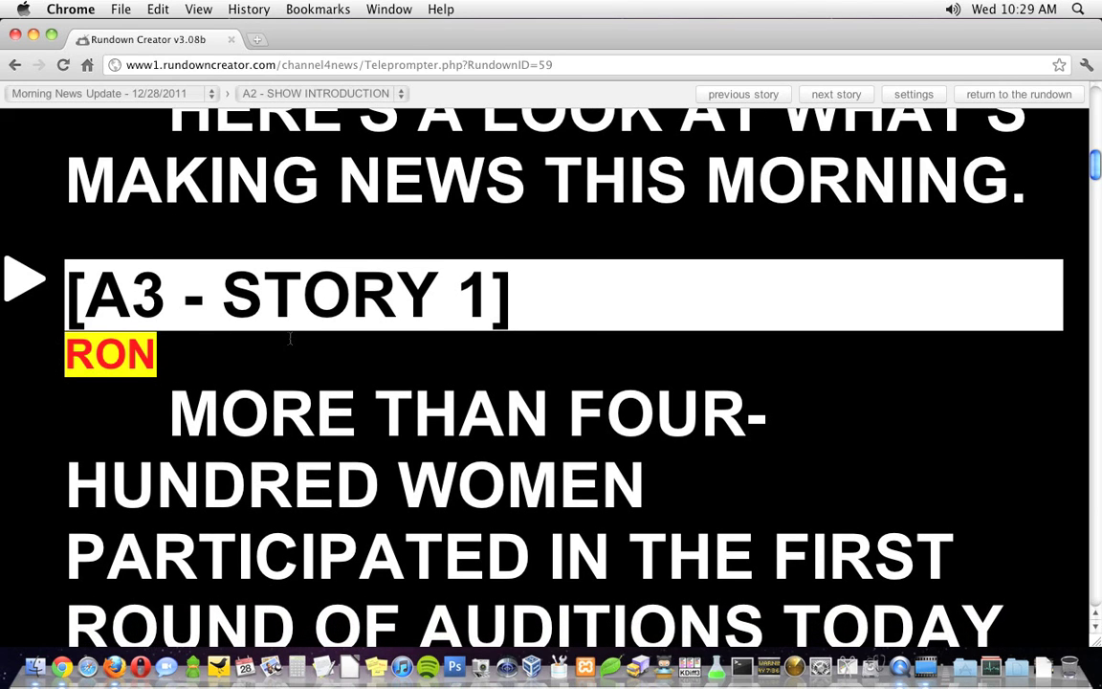
Page through the prompter's stories and jump to B2 - WEATHER.
{"action": "scroll", "coordinate": [290, 340], "scroll_direction": "down", "scroll_amount": 3}
{"action": "key", "text": "Page_Down"}
{"action": "key", "text": "Page_Down"}
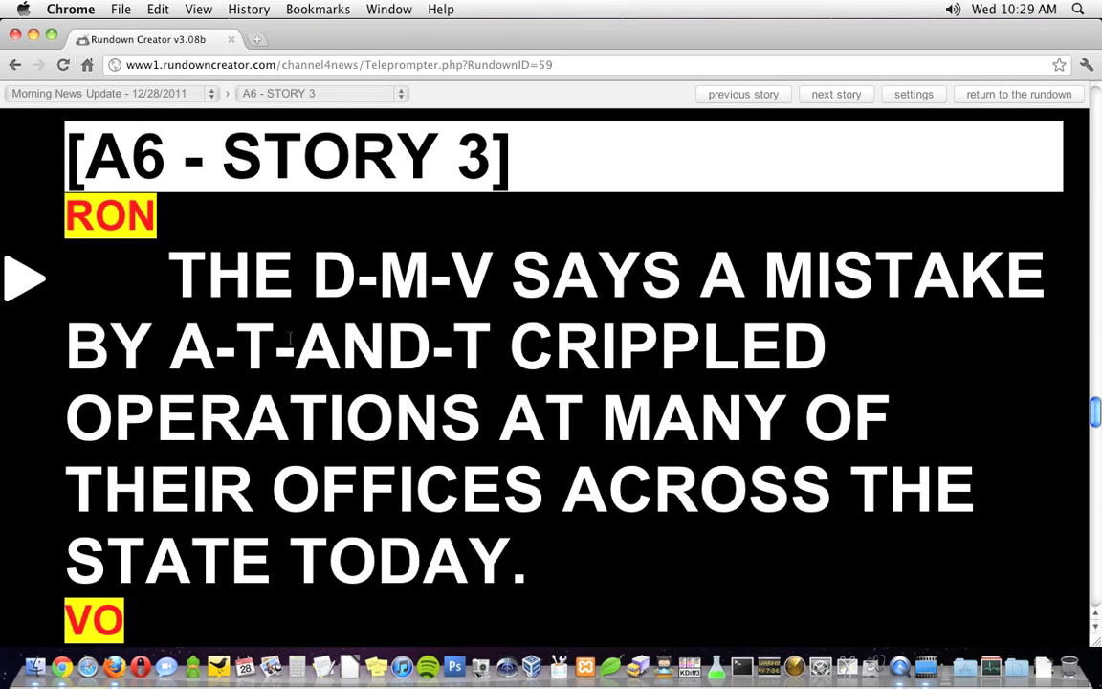
{"action": "key", "text": "Page_Up"}
{"action": "key", "text": "Page_Up"}
{"action": "key", "text": "Page_Up"}
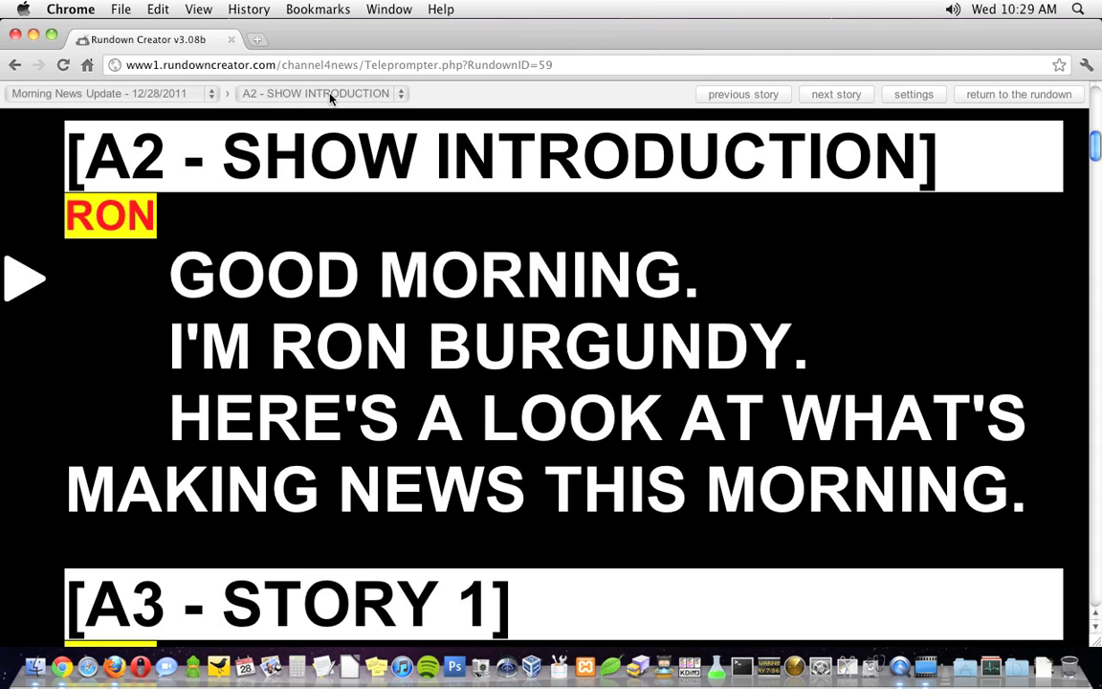
{"action": "left_click", "coordinate": [325, 93]}
{"action": "left_click", "coordinate": [311, 186]}
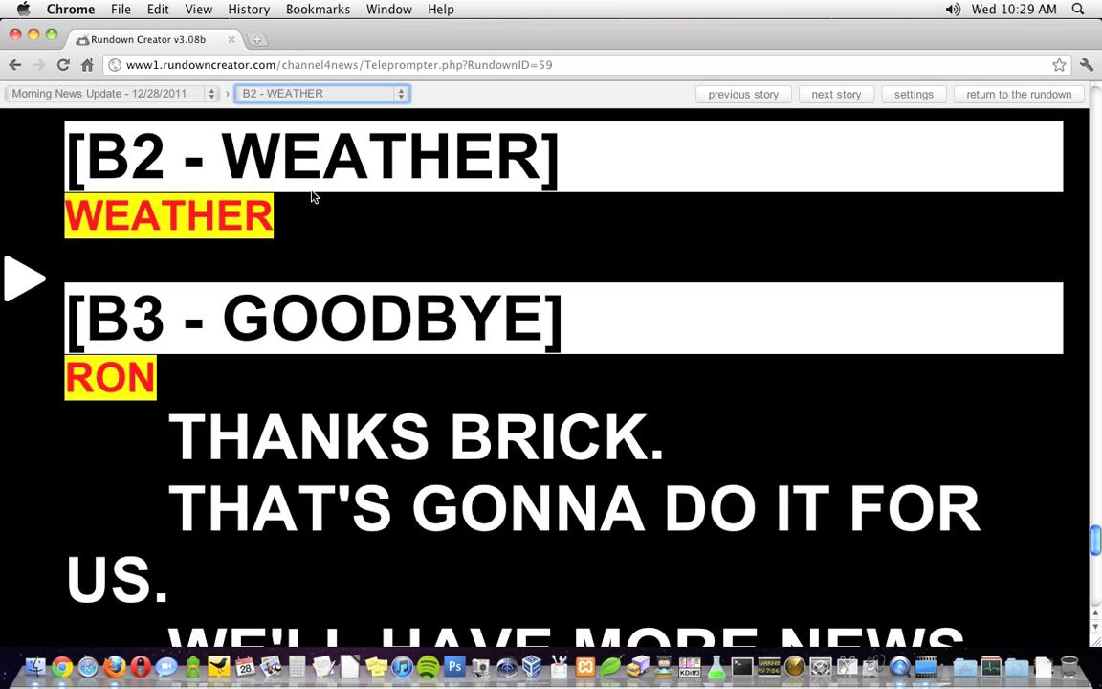
Enlarge the teleprompter's Regular Text font size from 55 to 70.
{"action": "left_click", "coordinate": [902, 99]}
{"action": "left_click_drag", "start_coordinate": [487, 242], "coordinate": [406, 247]}
{"action": "type", "text": "70"}
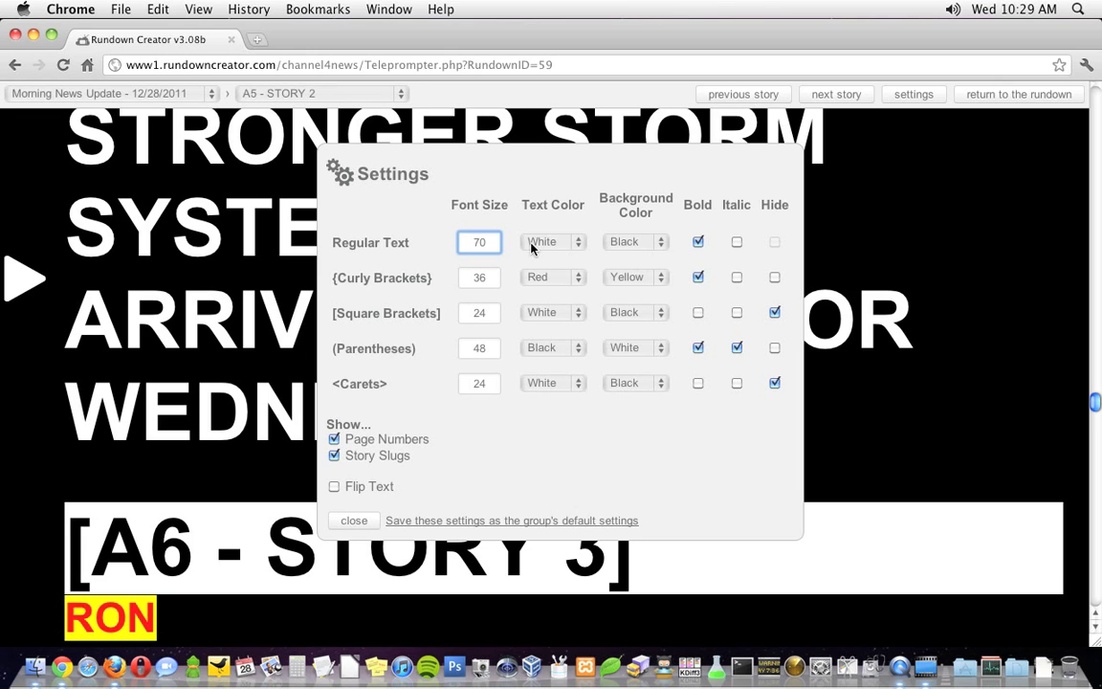
{"action": "left_click", "coordinate": [354, 521]}
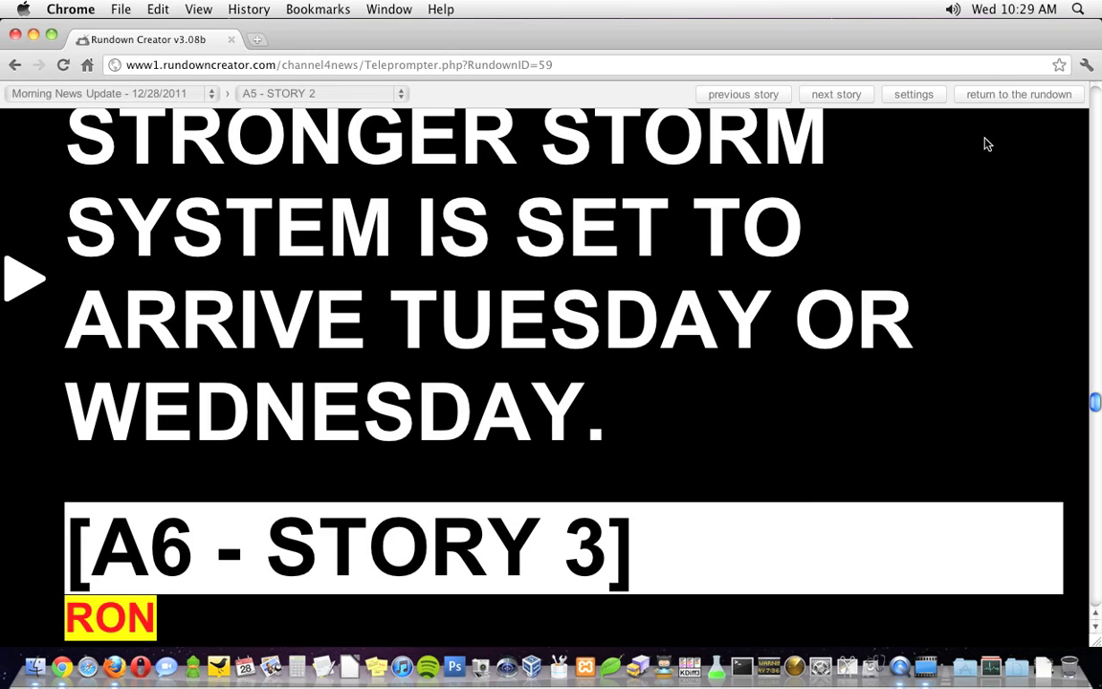
Back in the rundown, start the on-air timer and advance through SHOW INTRODUCTION to STORY 1.
{"action": "left_click", "coordinate": [990, 97]}
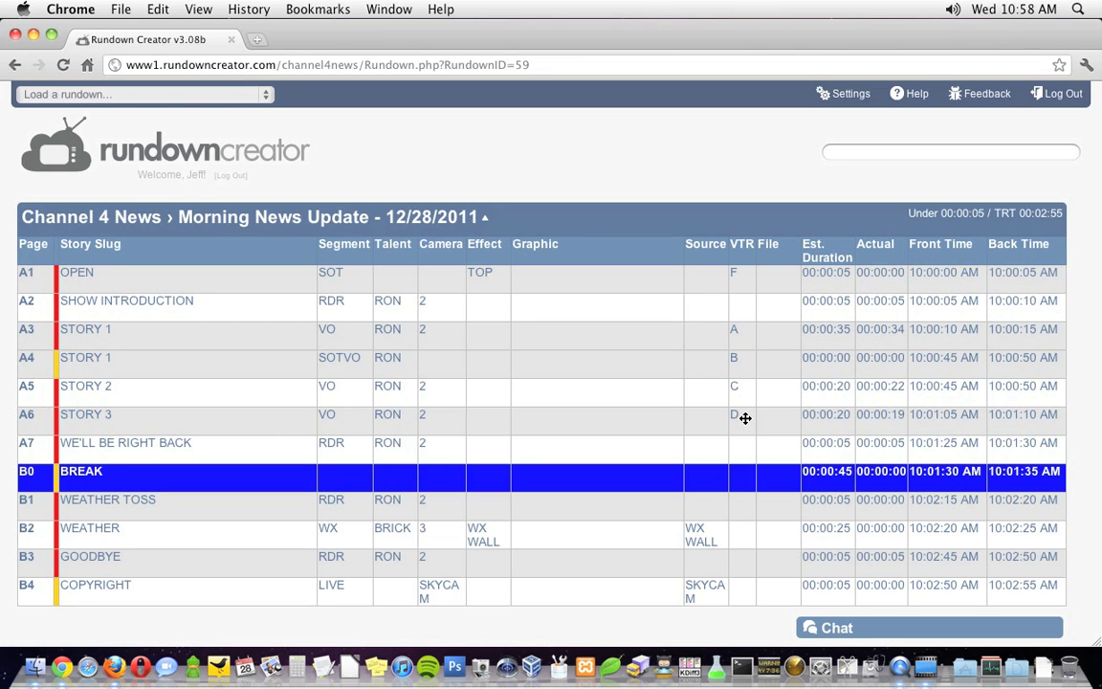
{"action": "left_click", "coordinate": [373, 218]}
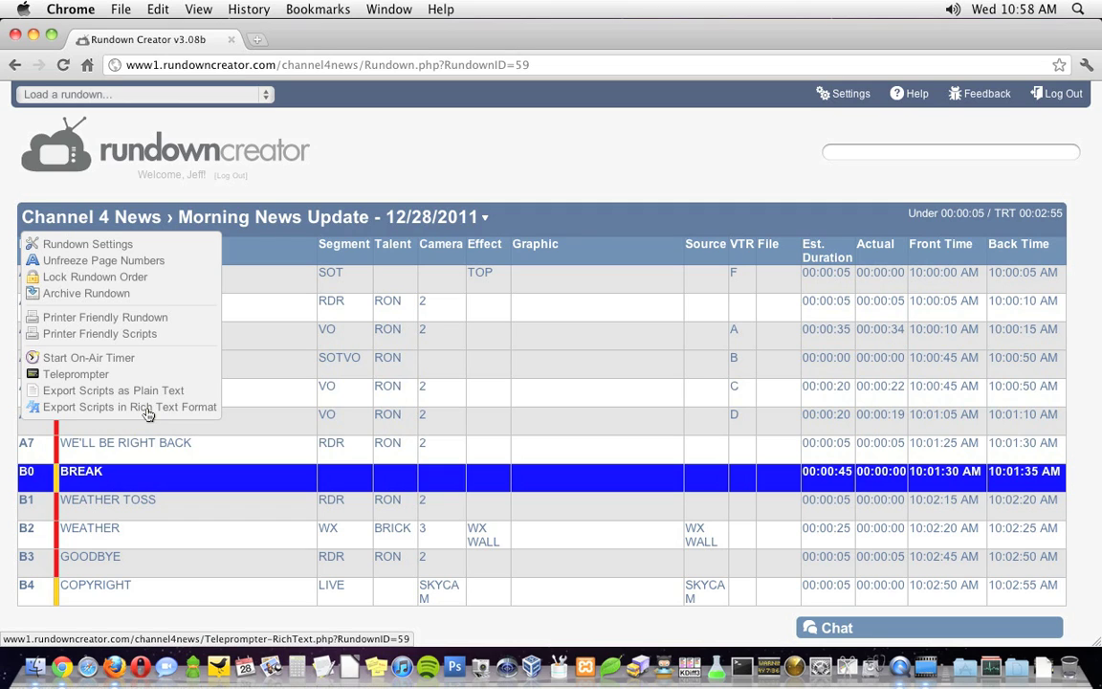
{"action": "left_click", "coordinate": [88, 358]}
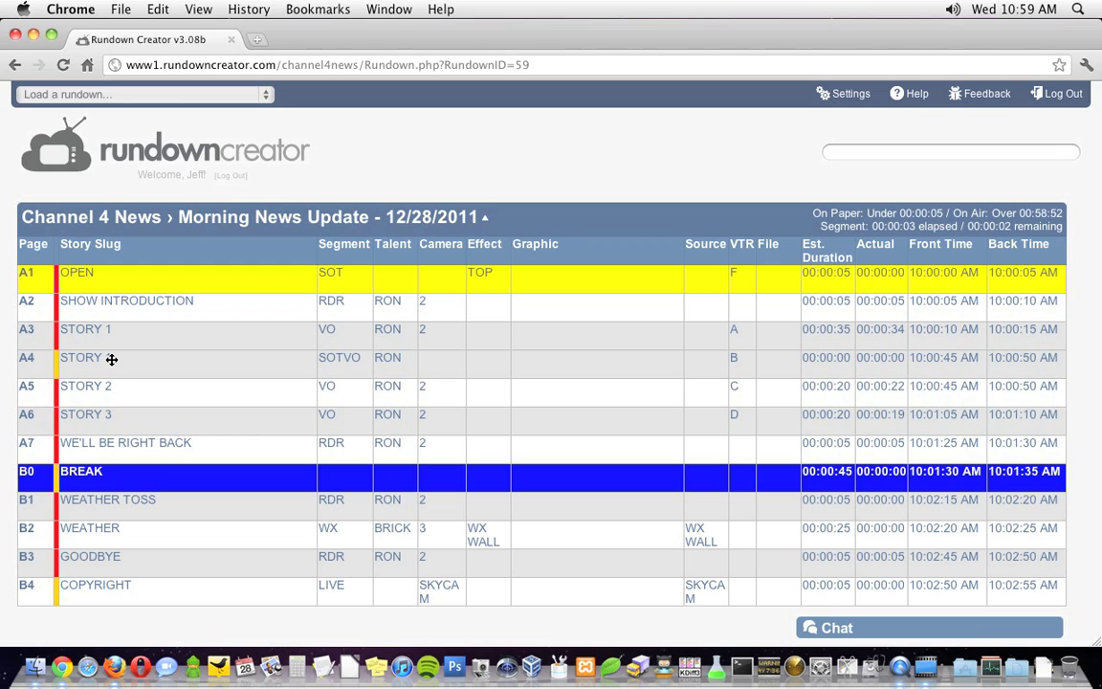
{"action": "key", "text": "space"}
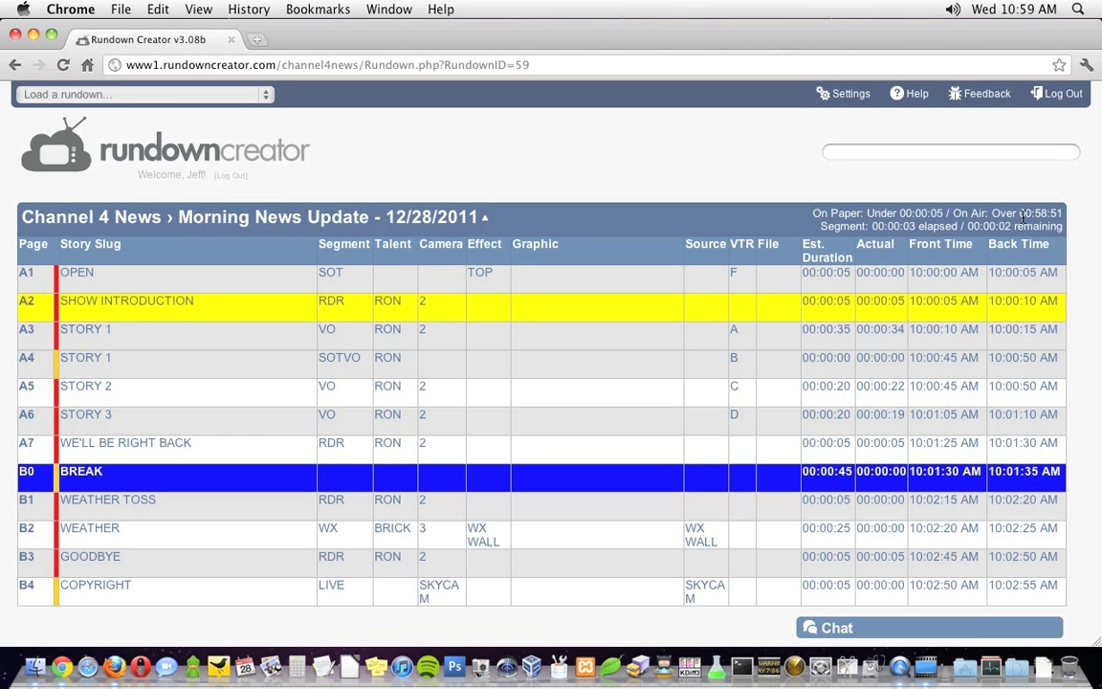
{"action": "key", "text": "space"}
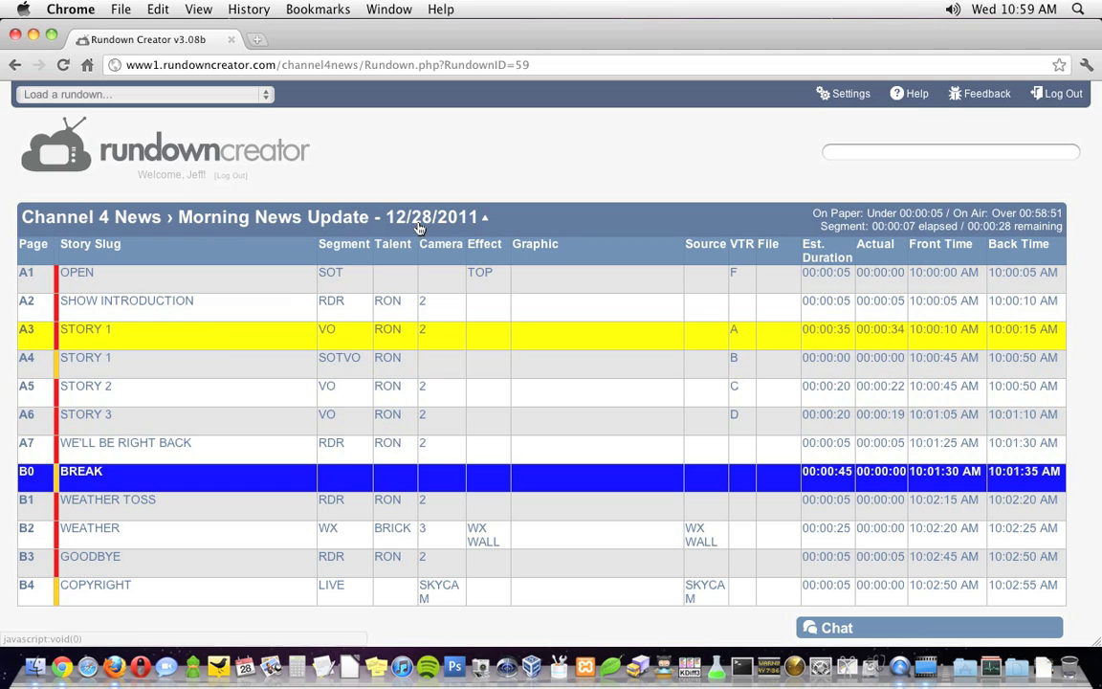
{"action": "left_click", "coordinate": [375, 214]}
Archive Morning News Update, acknowledge the notice, and view it on the Archive page.
{"action": "left_click", "coordinate": [84, 296]}
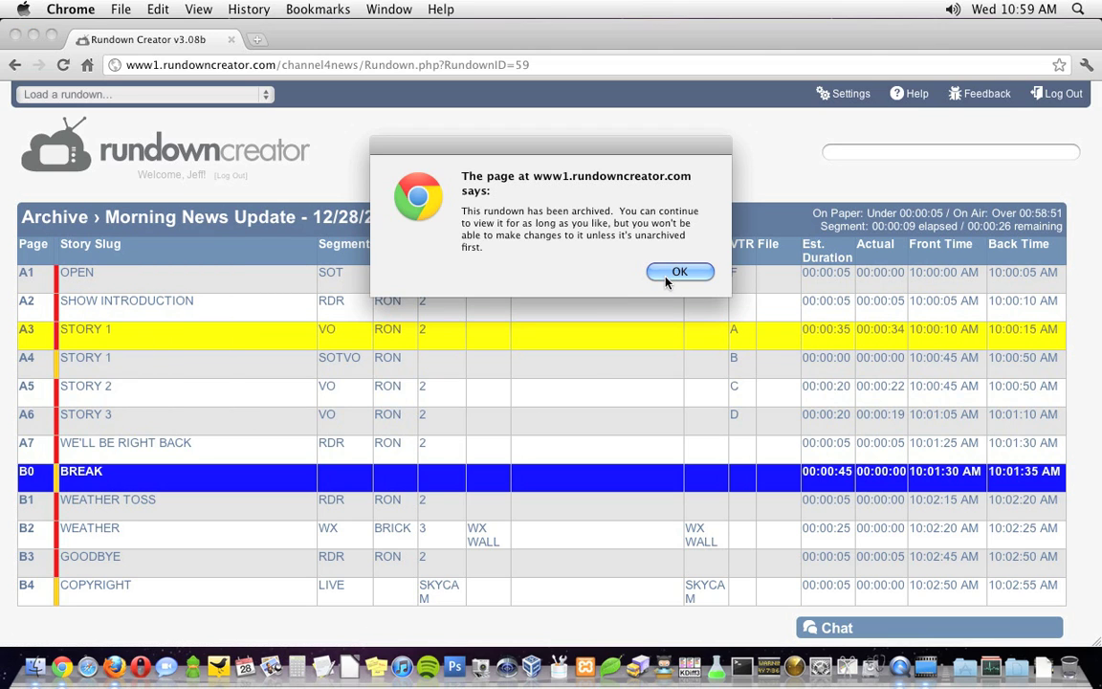
{"action": "left_click", "coordinate": [676, 273]}
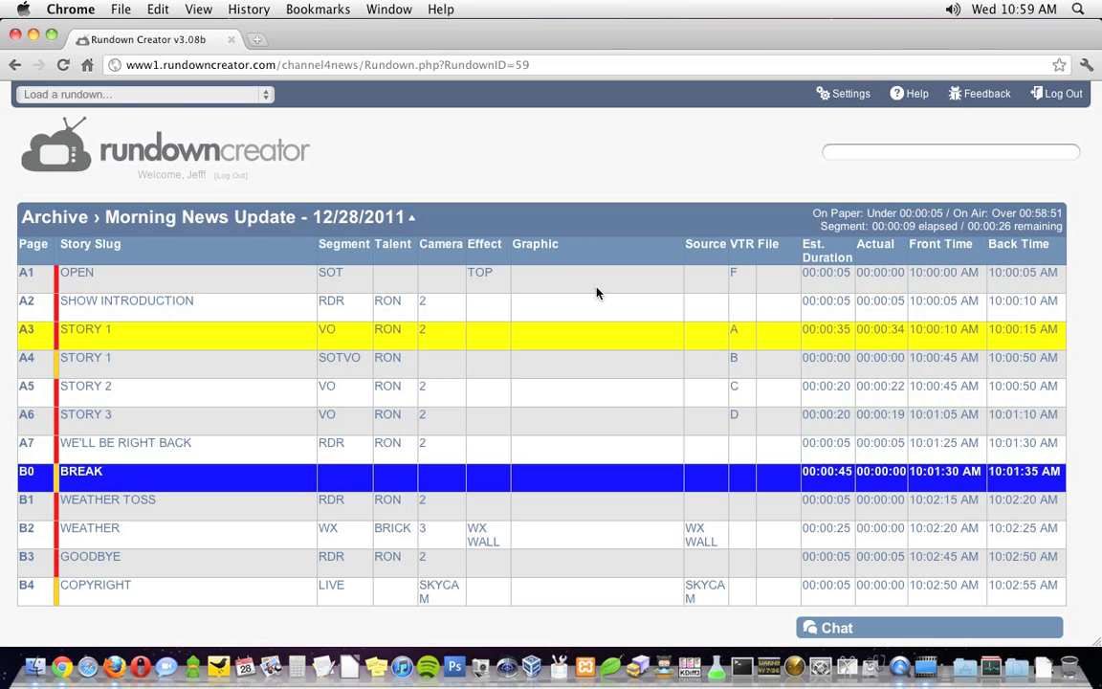
{"action": "left_click", "coordinate": [162, 95]}
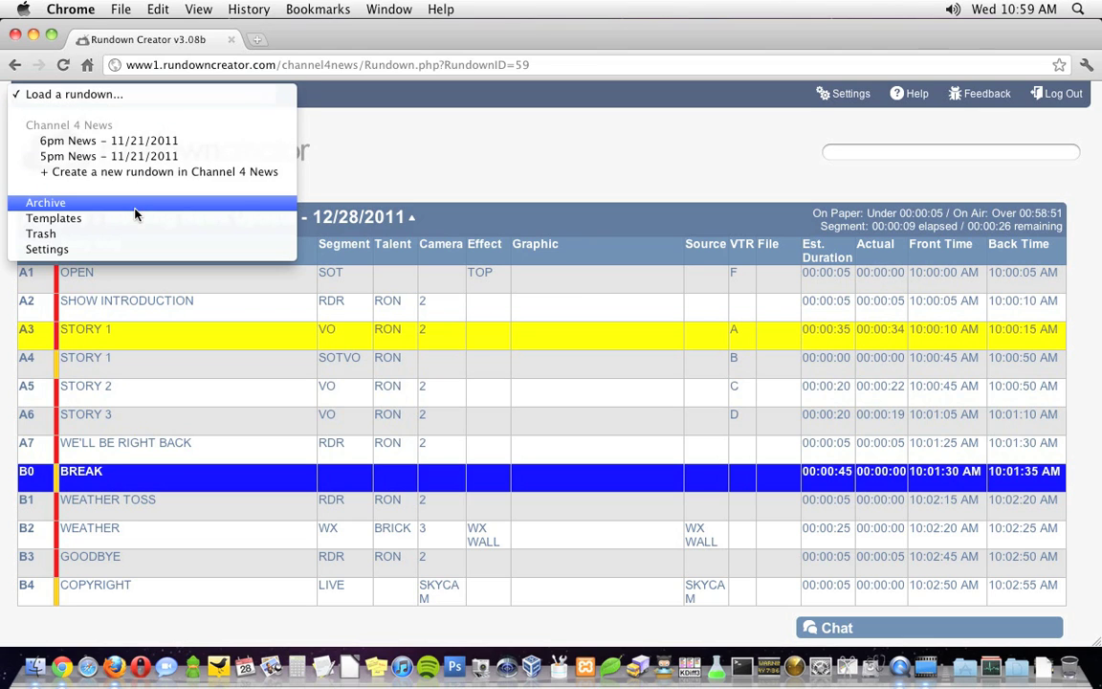
{"action": "left_click", "coordinate": [135, 204]}
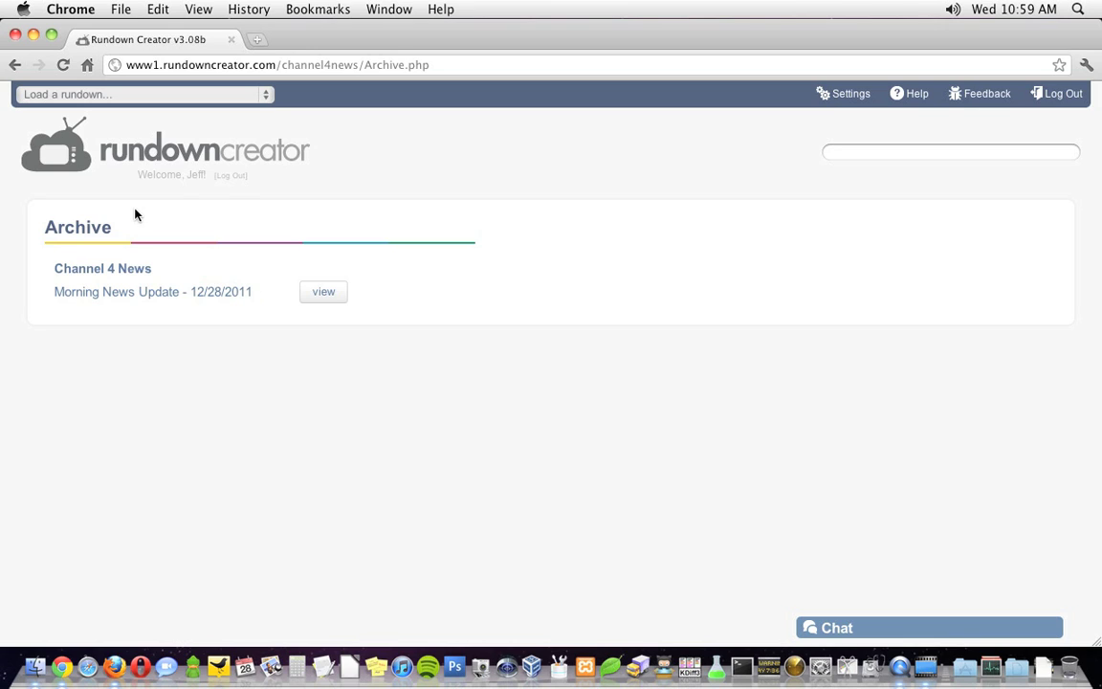
Post 'This is a group message' to the team chat.
{"action": "left_click", "coordinate": [871, 630]}
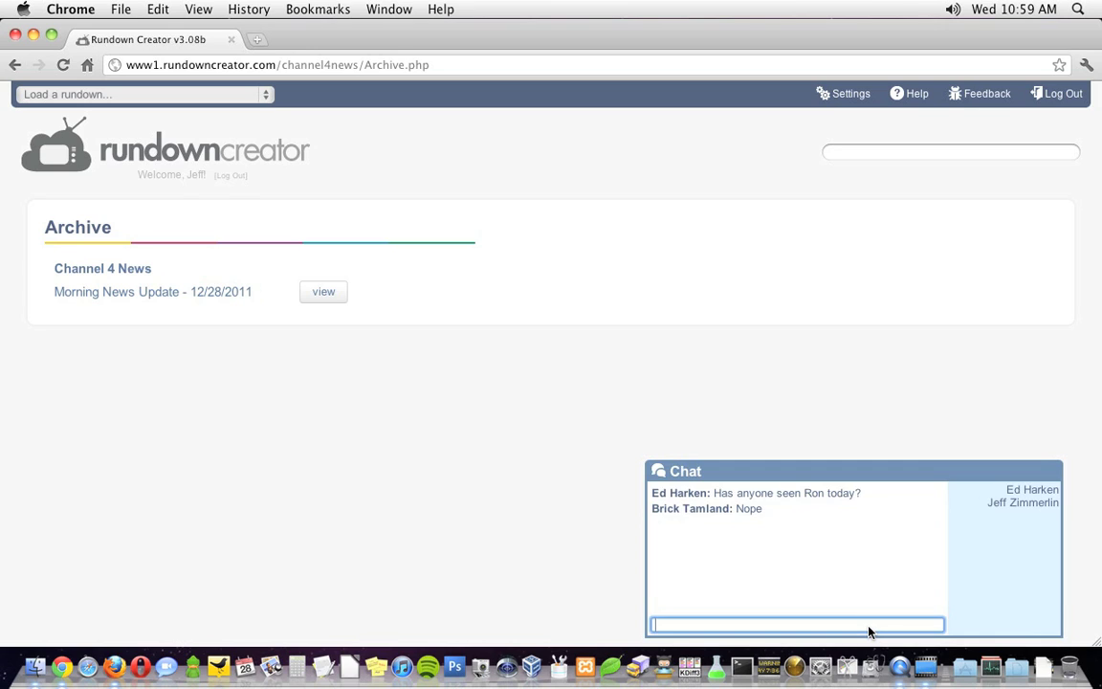
{"action": "type", "text": "This is a group message"}
{"action": "key", "text": "Return"}
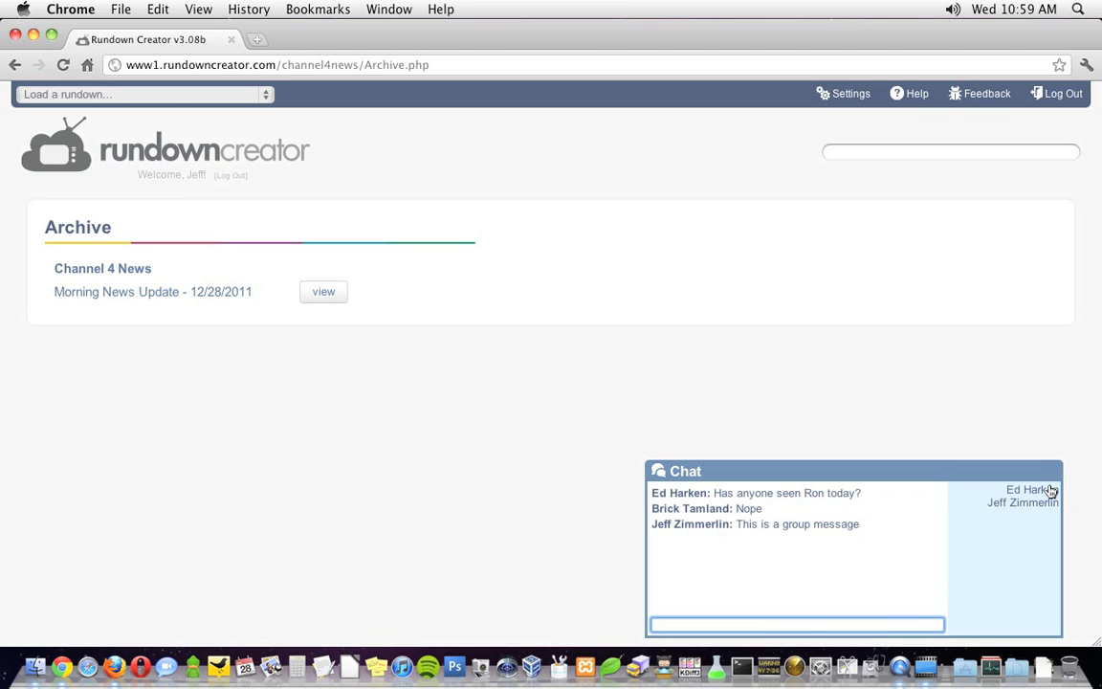
Send one colleague the private chat message 'This is a private message'.
{"action": "left_click", "coordinate": [1050, 490]}
{"action": "type", "text": "This is a pr"}
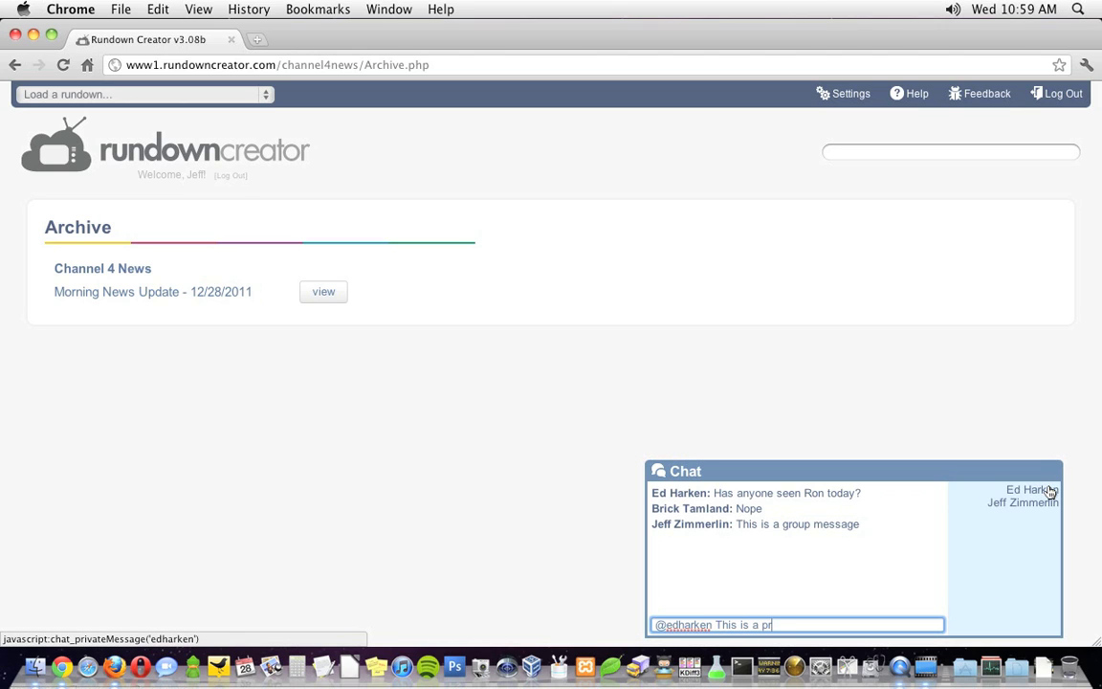
{"action": "type", "text": "ivate message"}
{"action": "key", "text": "Return"}
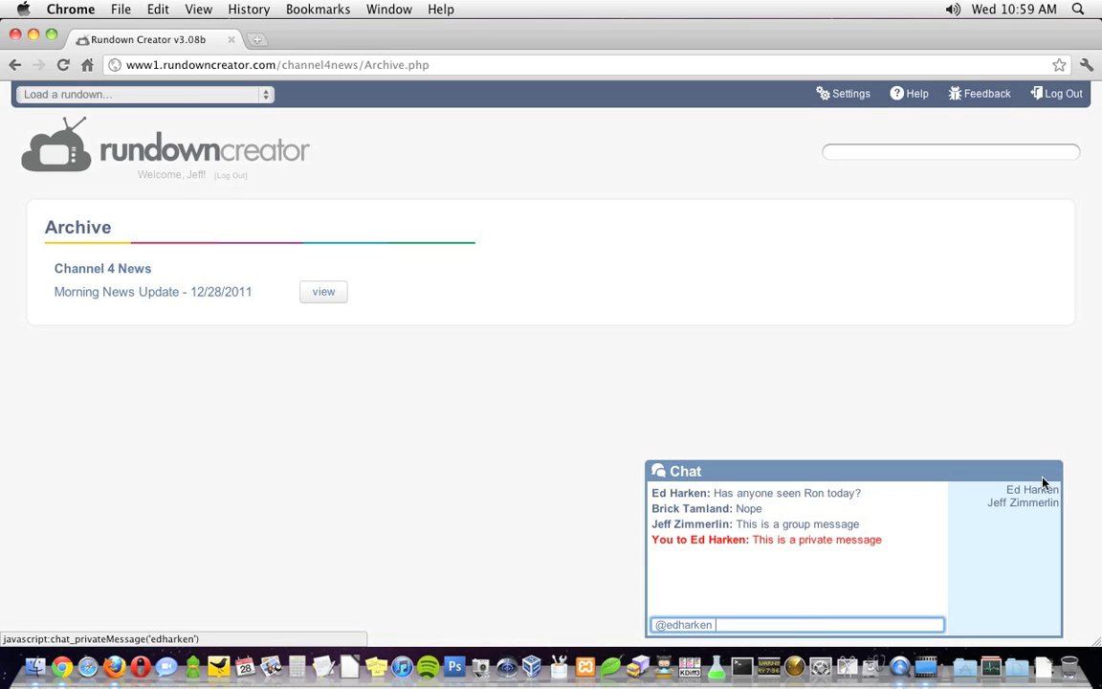
{"action": "left_click", "coordinate": [858, 100]}
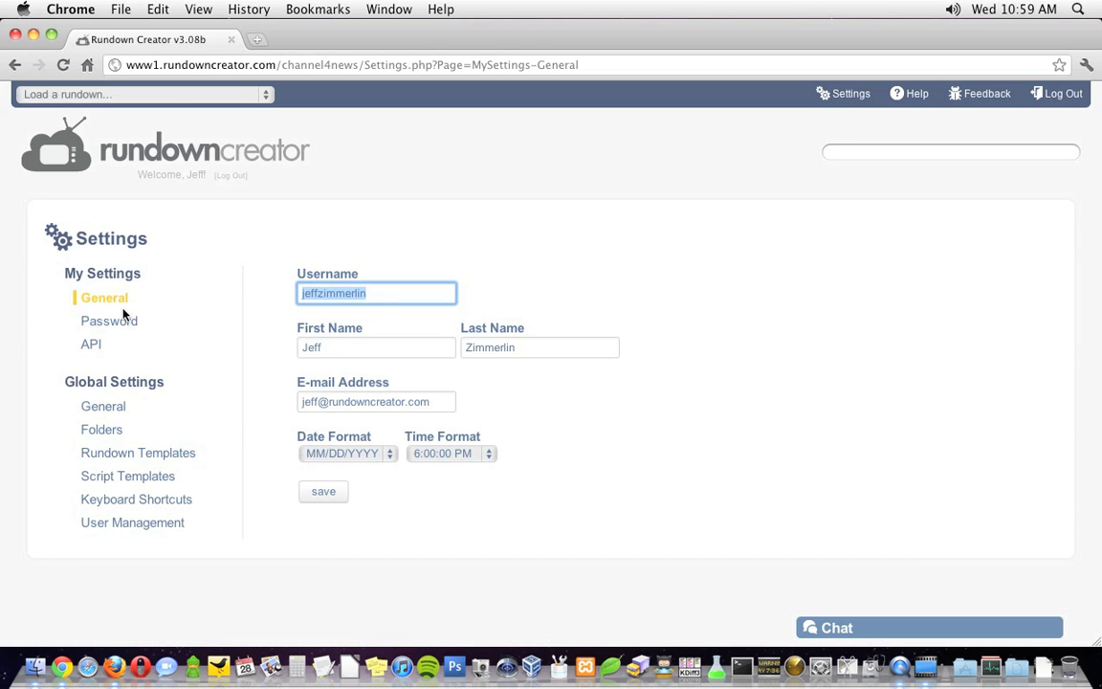
Browse the Password, Folders and Rundown Templates settings, ending on User Management's roles list.
{"action": "left_click", "coordinate": [119, 320]}
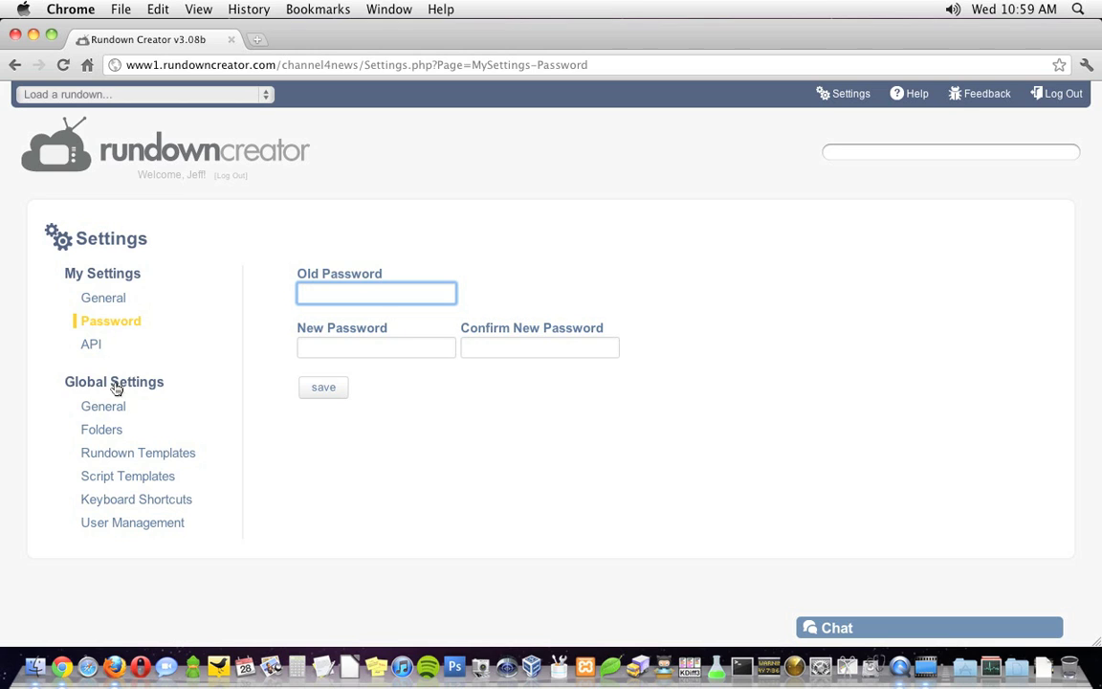
{"action": "left_click", "coordinate": [107, 440]}
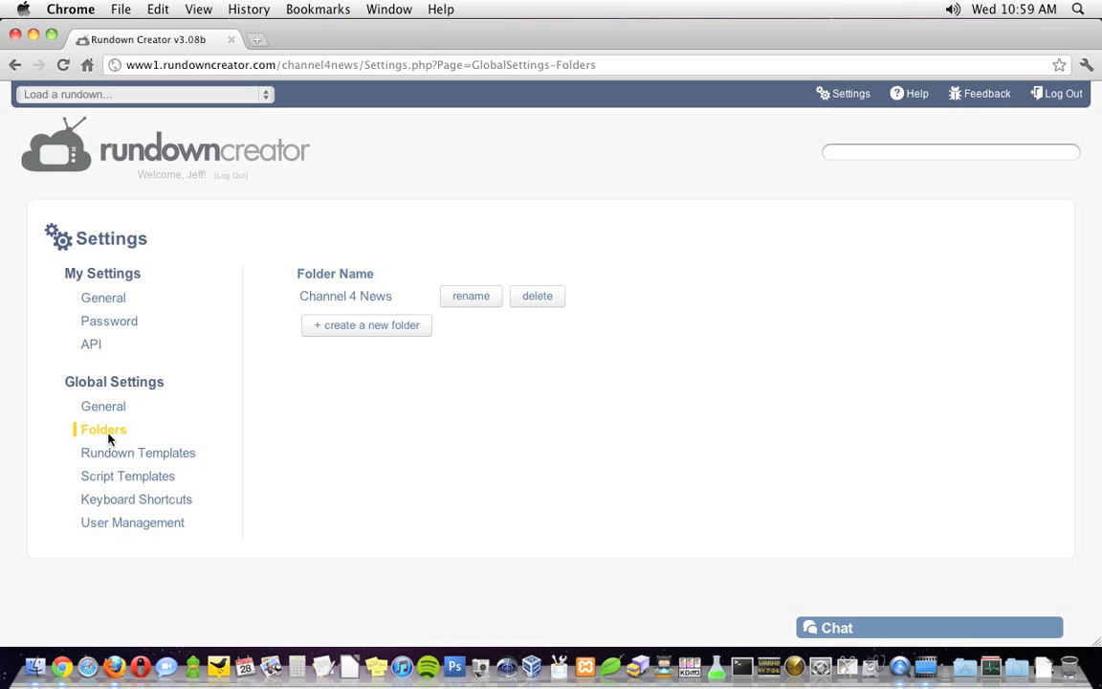
{"action": "left_click", "coordinate": [111, 455]}
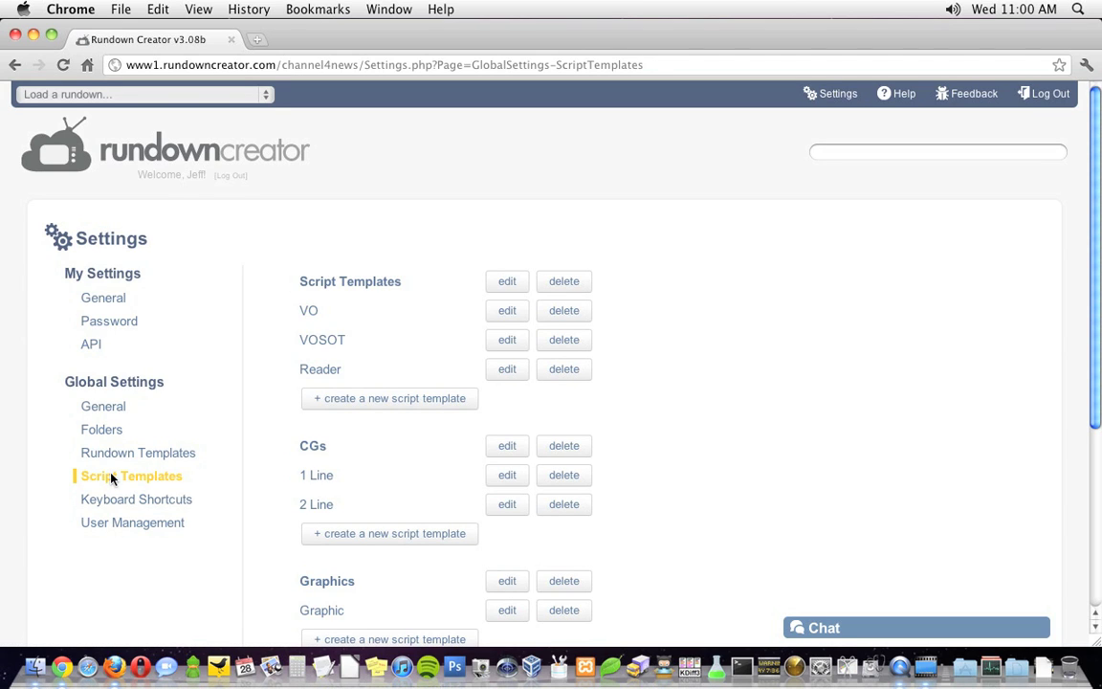
{"action": "left_click", "coordinate": [116, 524]}
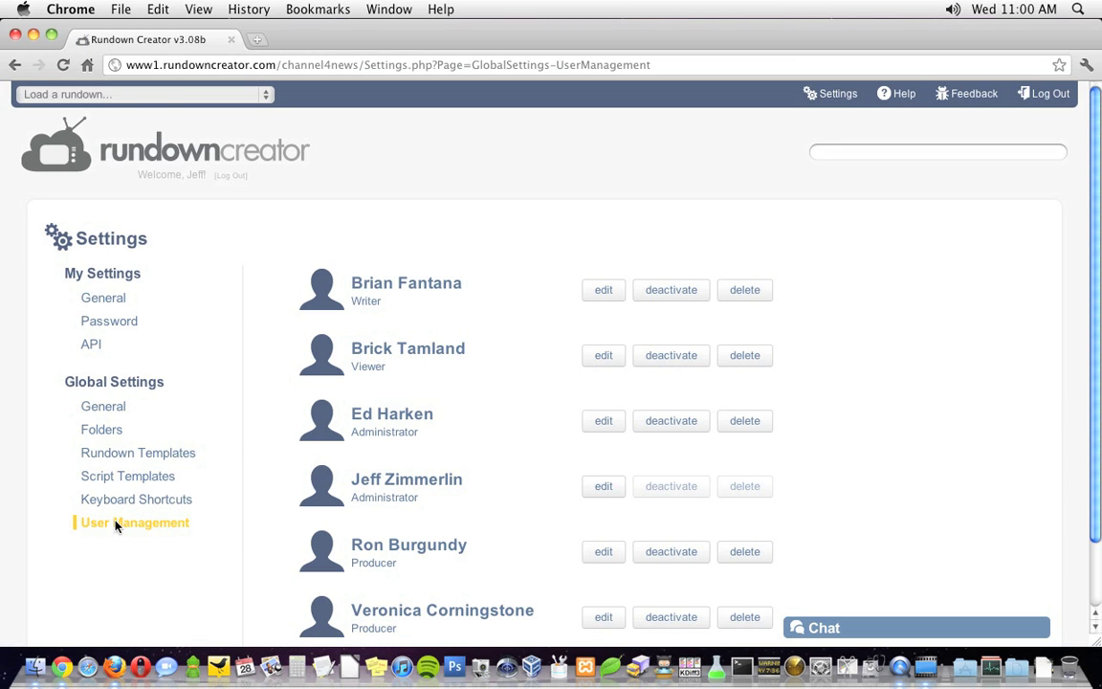